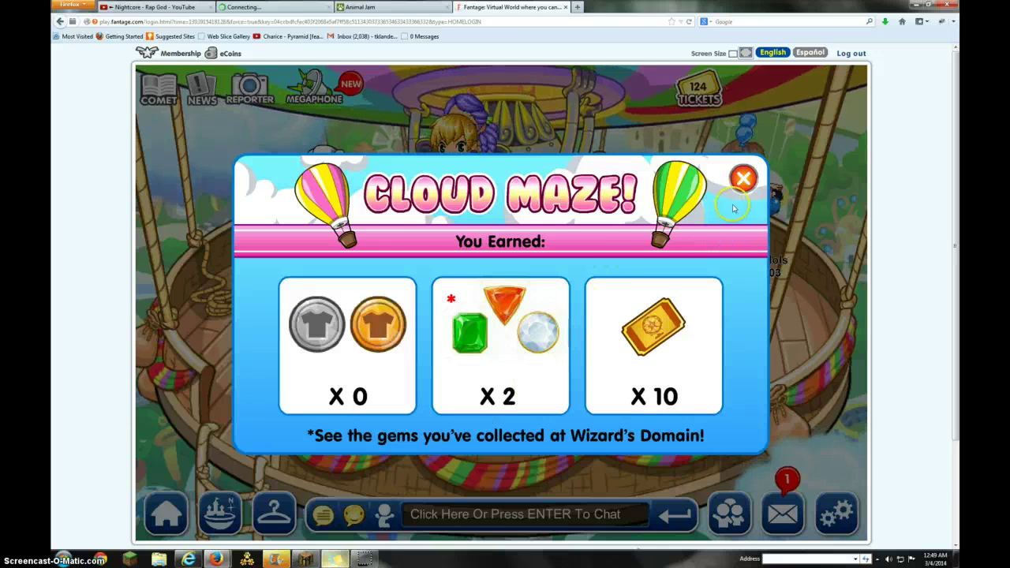
Step: Close the Cloud Maze results, switch to Animal Jam and try to start playing from its home page
left_click(743, 179)
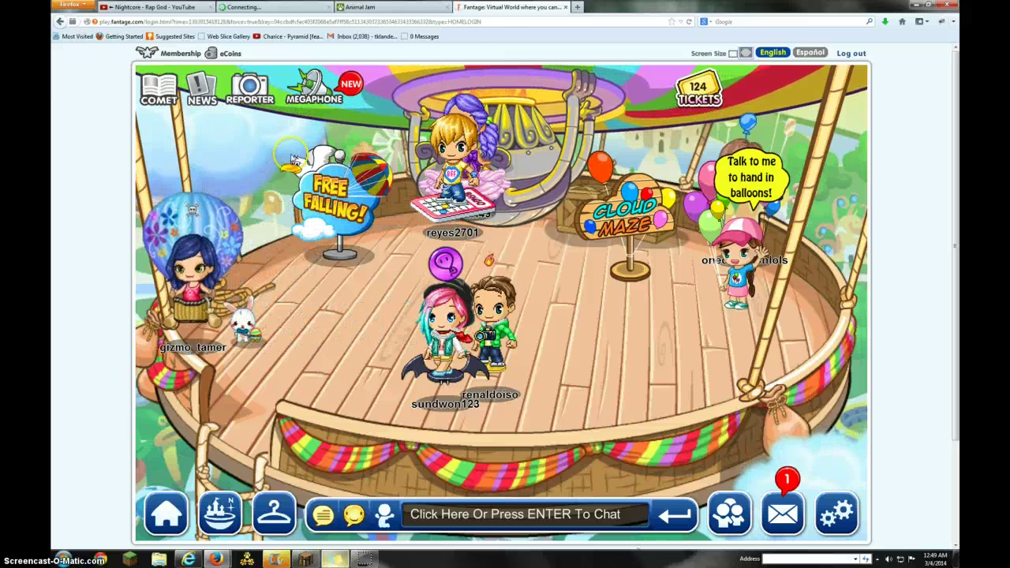
left_click(379, 7)
left_click(419, 70)
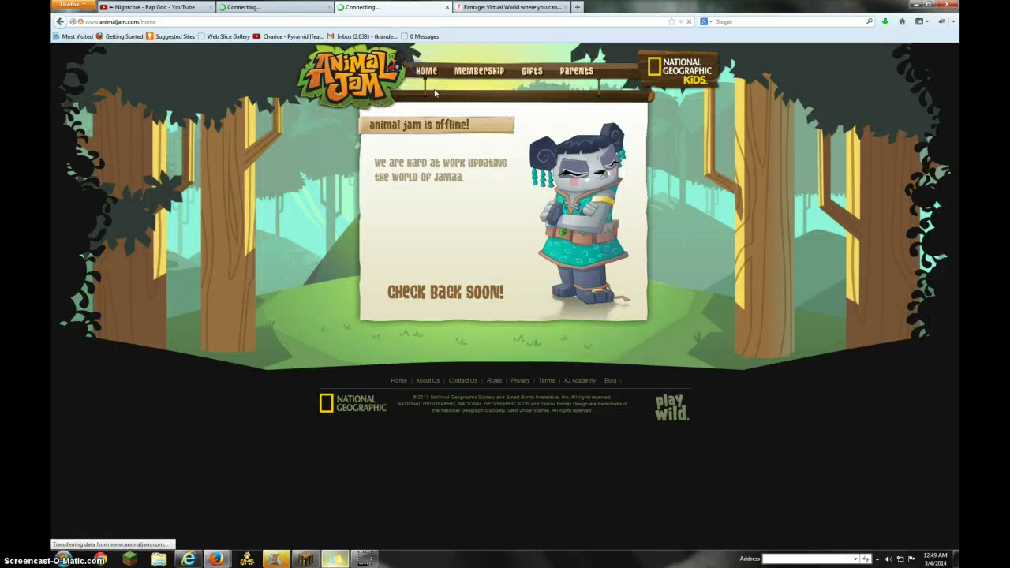
left_click(676, 155)
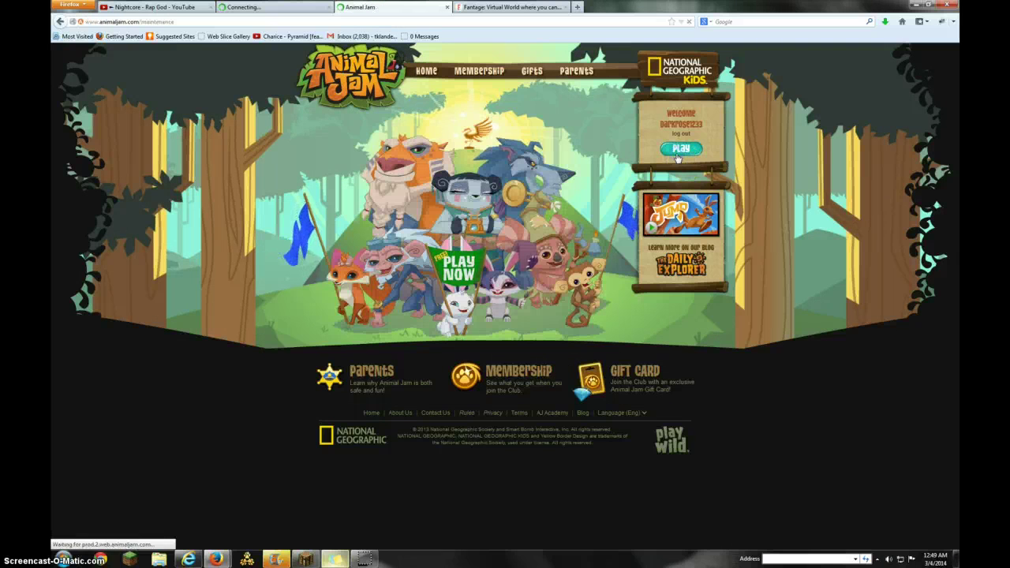
Step: Load pixlr.com in place of the Animal Jam page and launch the online photo editor
left_click(440, 22)
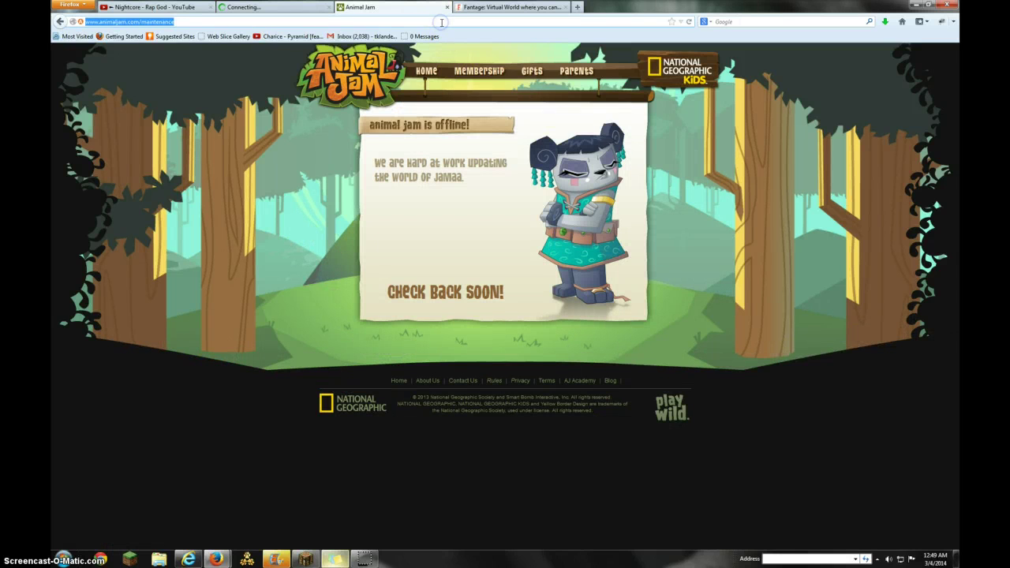
type("PIXLR.com/")
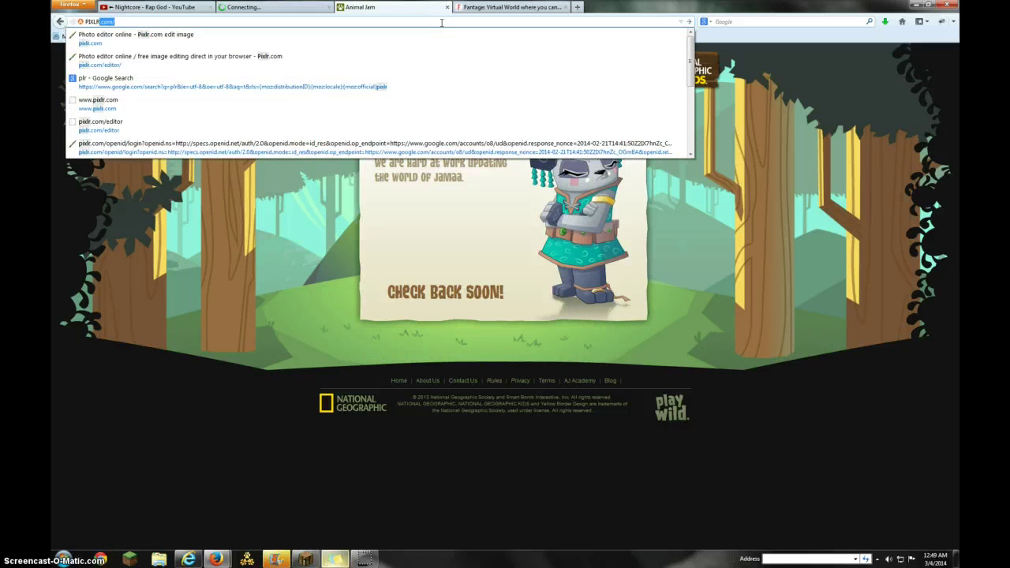
key("Return")
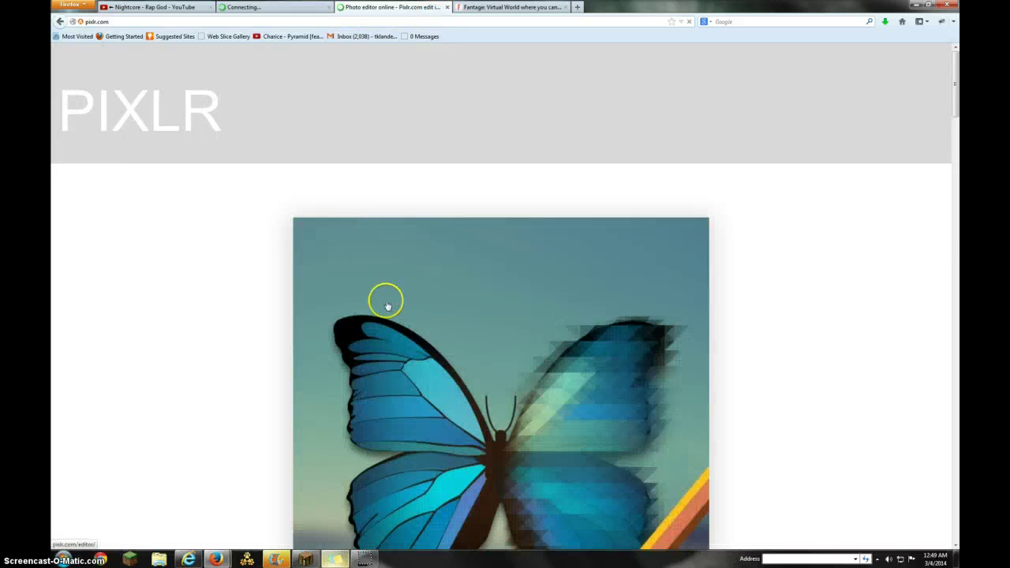
left_click(404, 313)
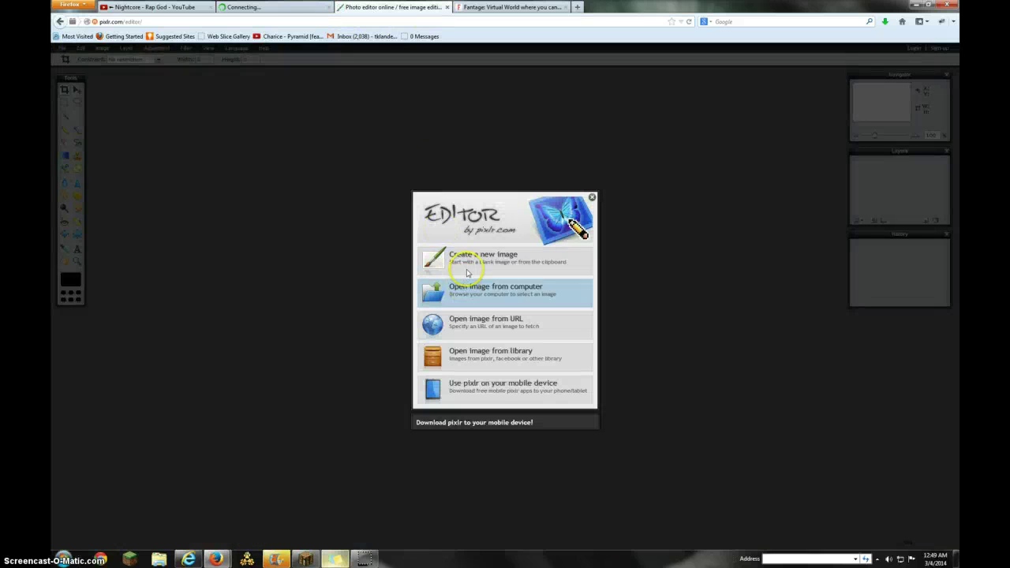
Step: Open the wolf drawing 4272635_orig.png from the computer's 2013-04-07 pictures folder
left_click(474, 290)
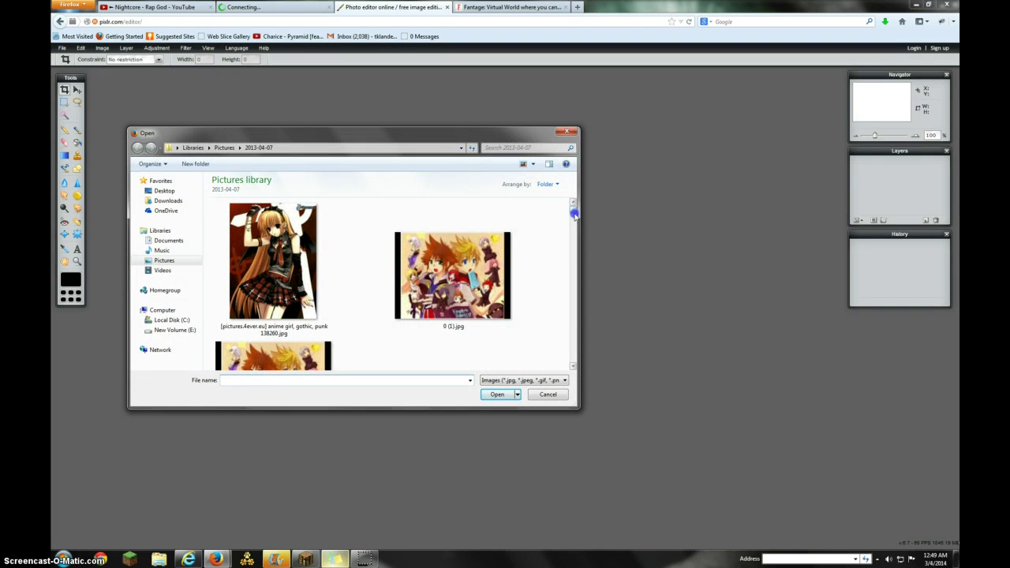
left_click_drag(574, 213, 574, 222)
left_click(461, 282)
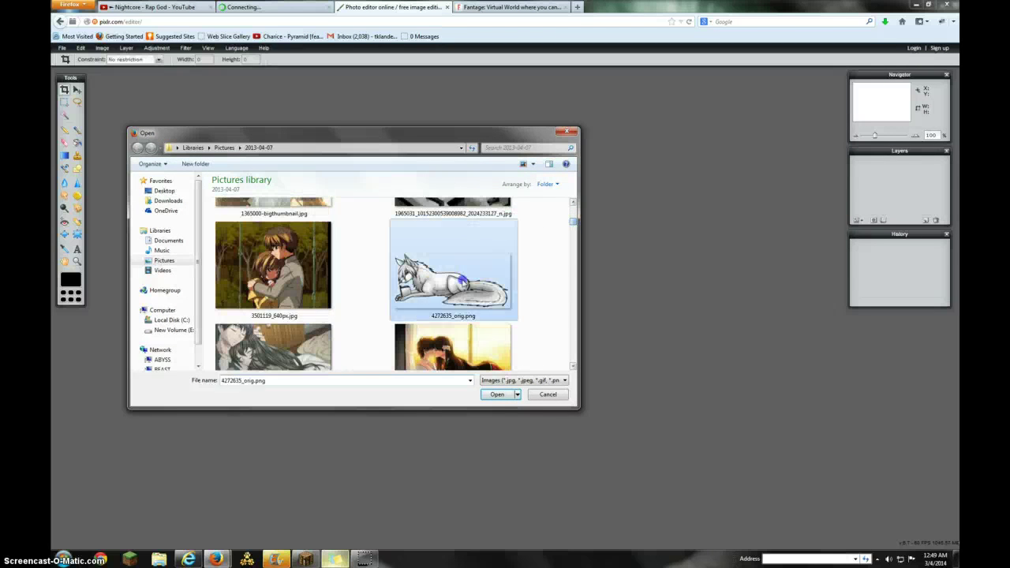
double_click(462, 281)
Step: Switch to YouTube and play Nightcore Mix [1 Hour] [HD] from the suggested videos
left_click(185, 7)
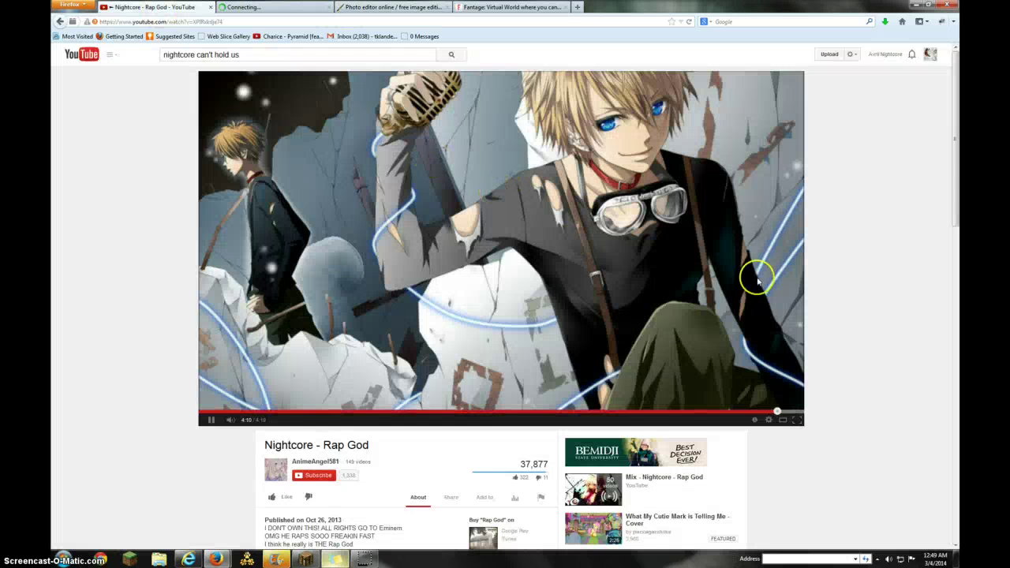
scroll(758, 280, "down", 4)
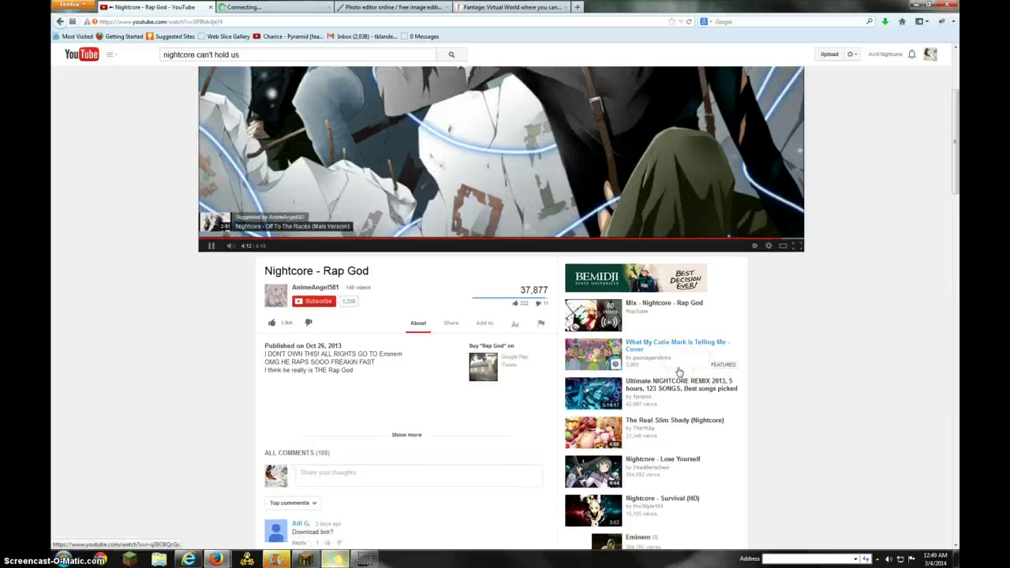
scroll(679, 371, "down", 2)
scroll(679, 355, "down", 3)
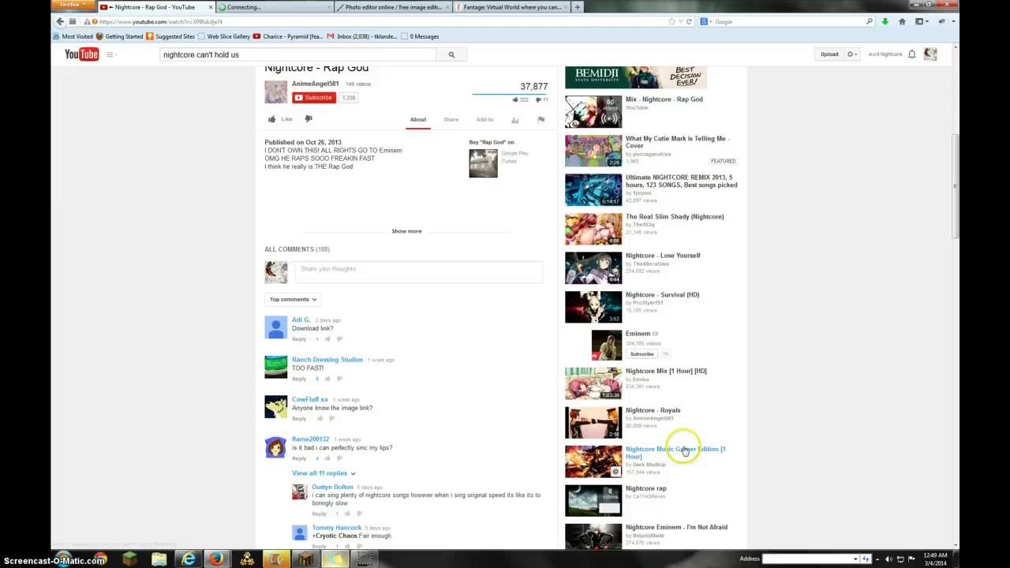
scroll(733, 377, "down", 3)
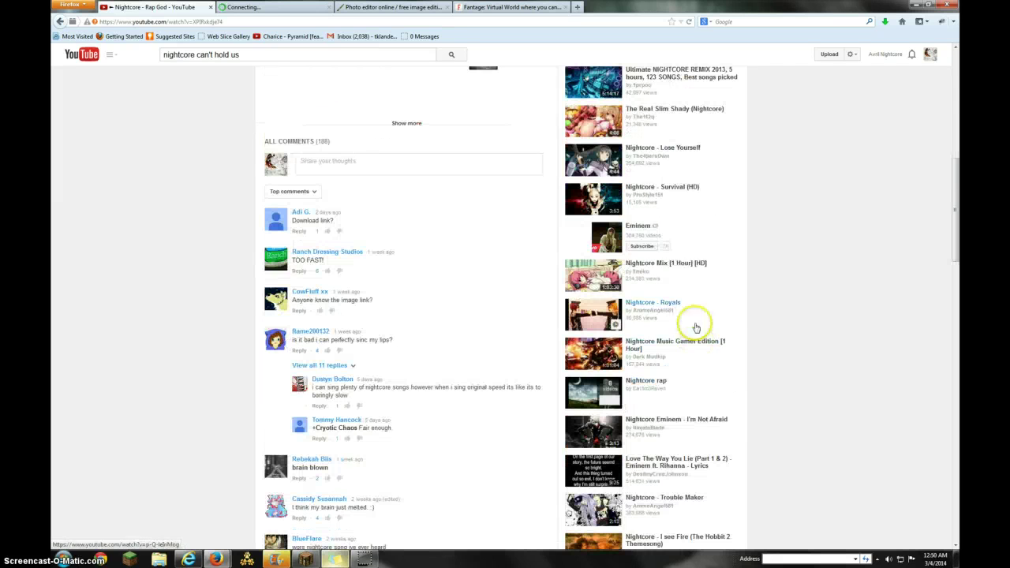
left_click(670, 264)
left_click(276, 8)
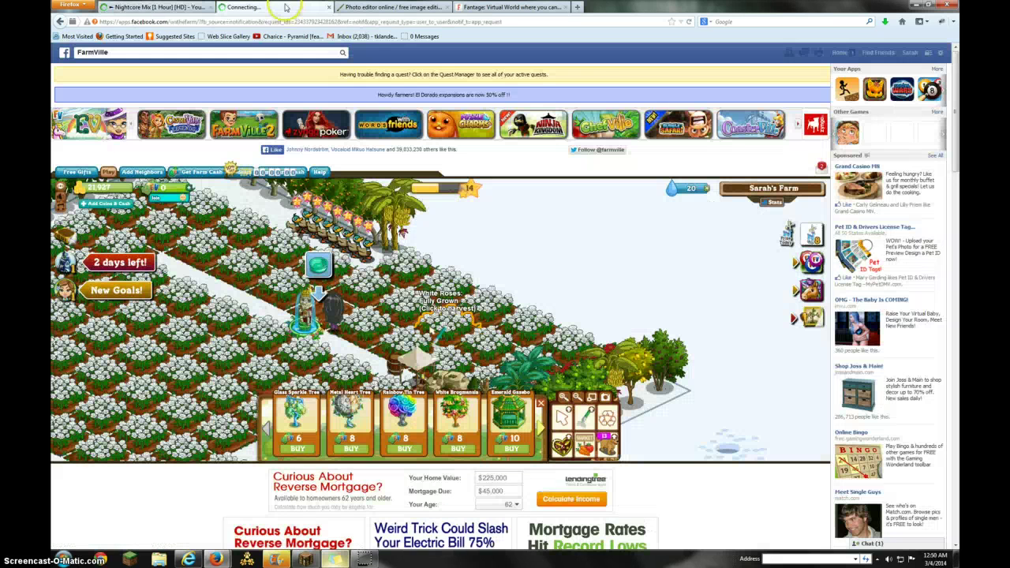
Step: Search YouTube for "nightcore animals martin garrix" and play a Nightcore - Animals (Martin Garrix) video
left_click(158, 7)
triple_click(303, 55)
type("NI")
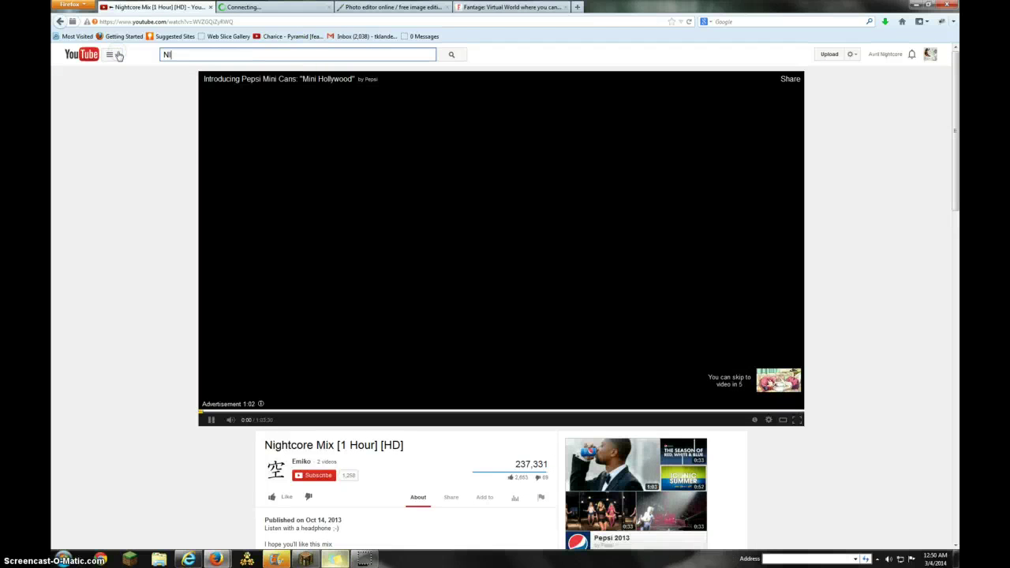
type("GHTCORE ANIMALS")
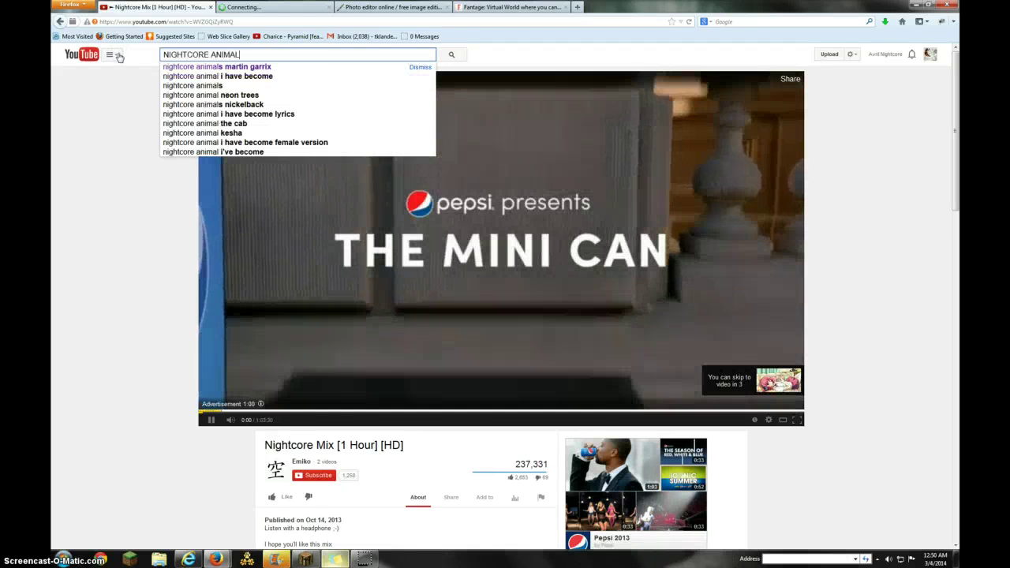
left_click(220, 68)
left_click(213, 68)
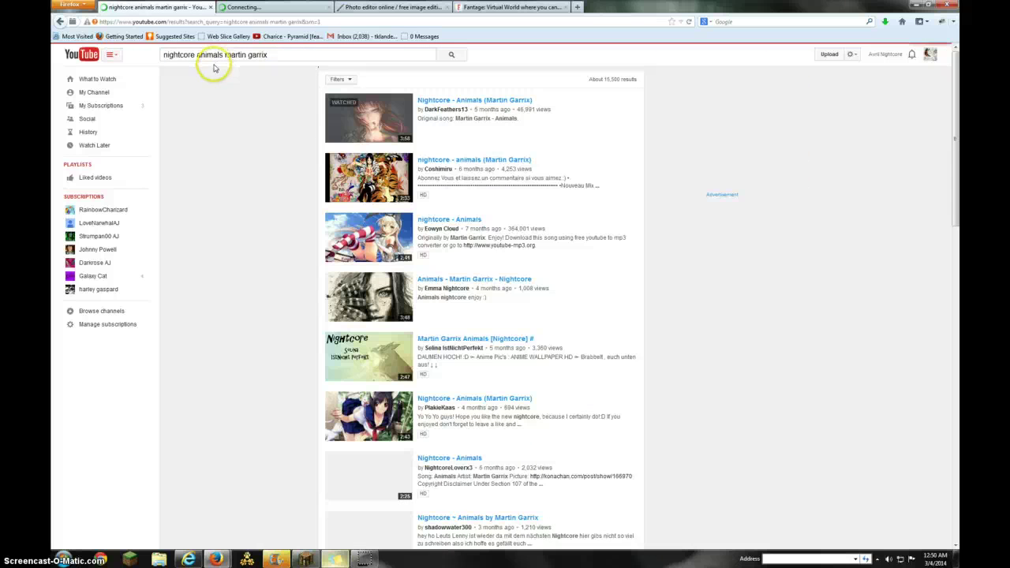
Step: Return to the Pixlr editor, maximize the wolf image window and select the pixels of Layer 0
left_click(368, 8)
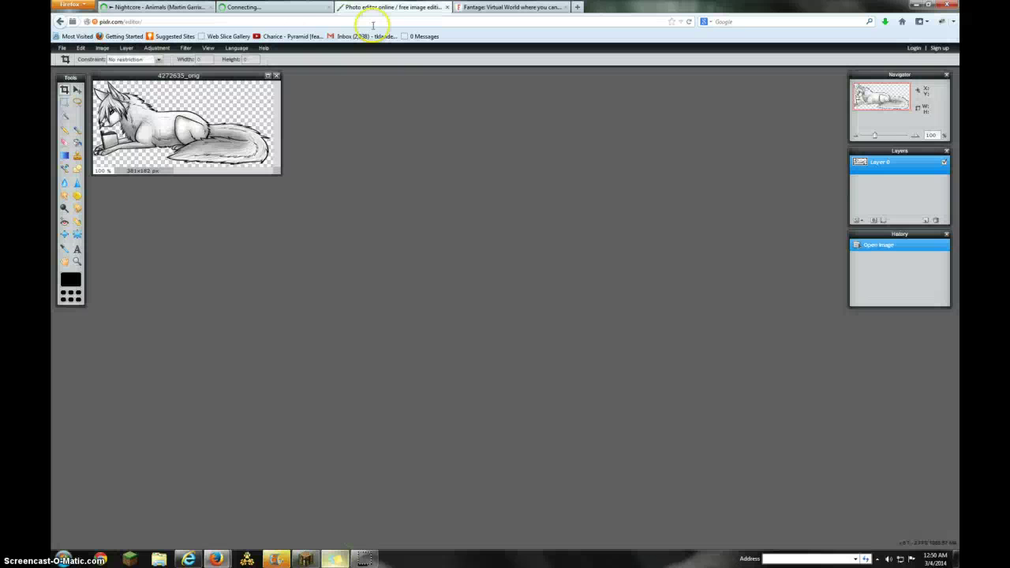
left_click(267, 77)
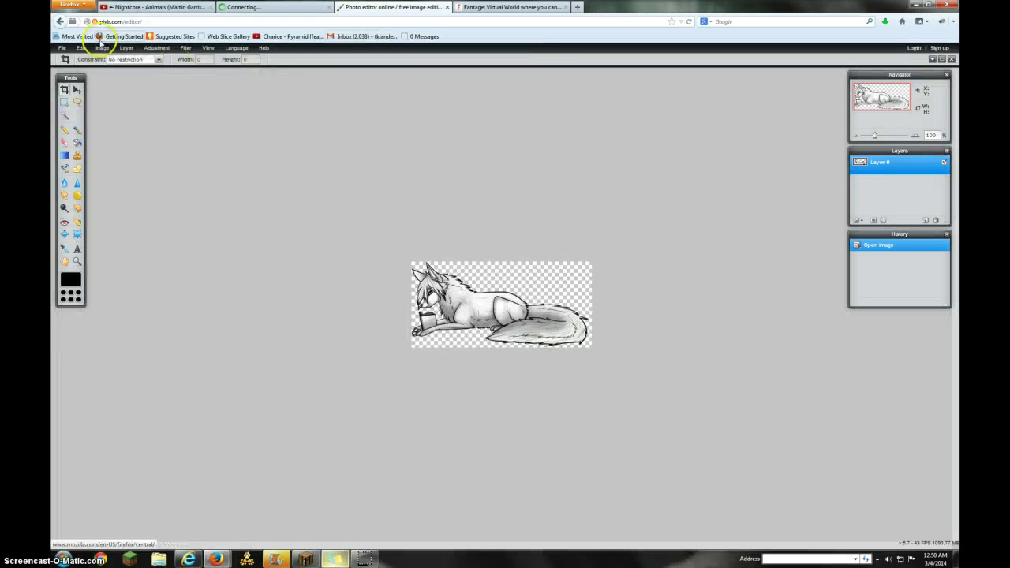
scroll(355, 295, "up", 5)
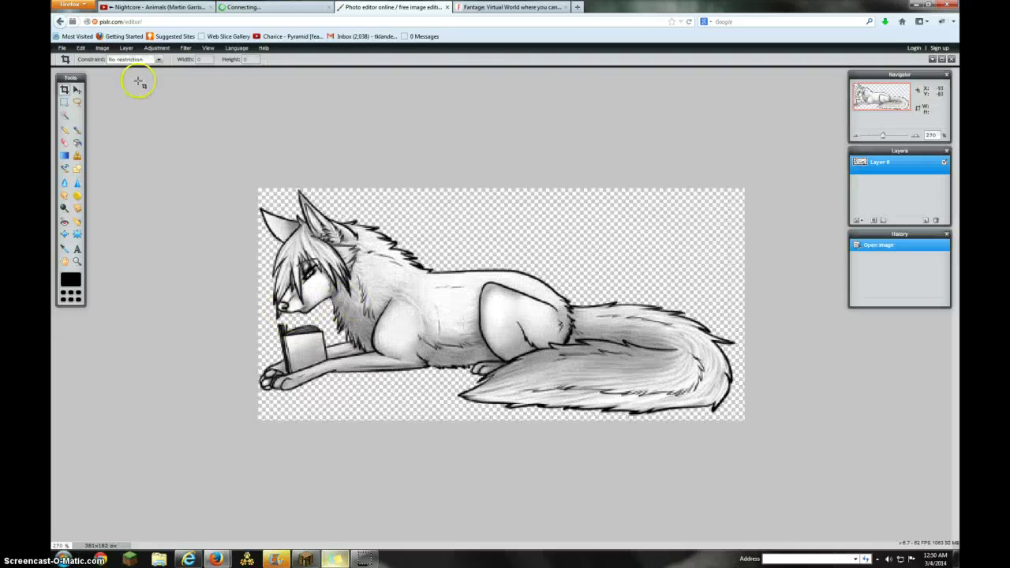
left_click(81, 48)
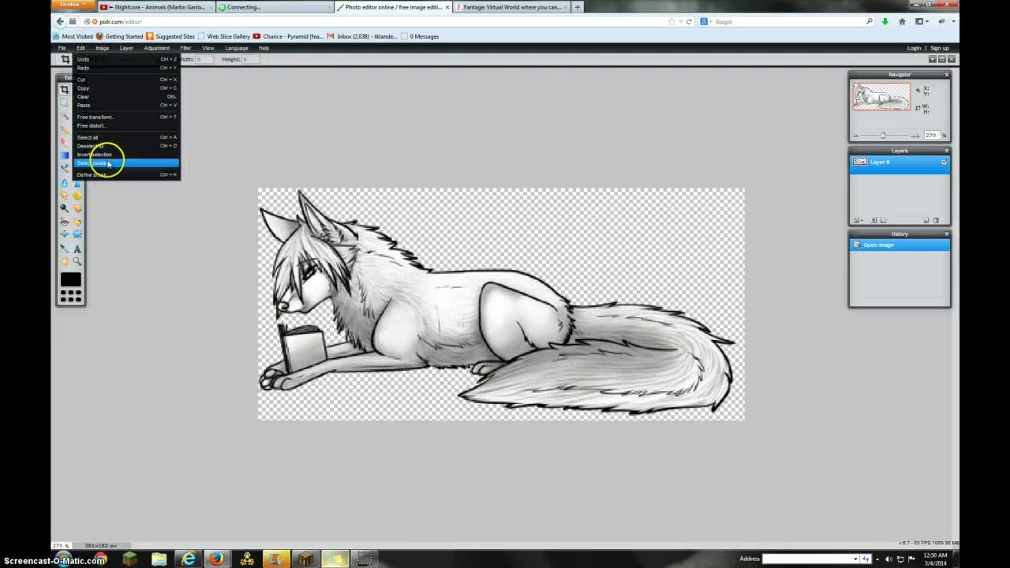
left_click(106, 161)
Step: Add a new layer above the wolf drawing and set its blend mode to Multiply
left_click(924, 221)
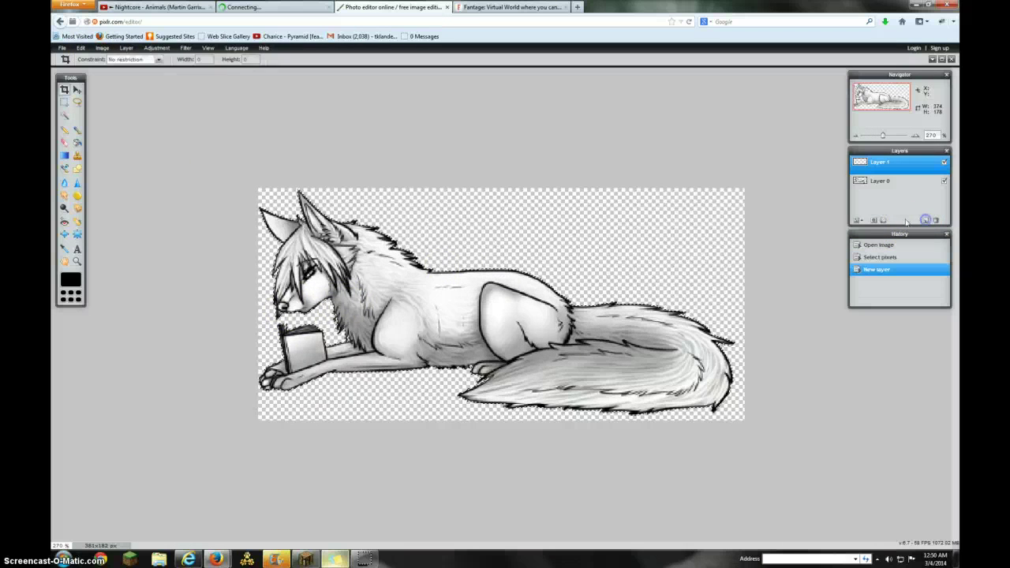
left_click(857, 221)
left_click(940, 209)
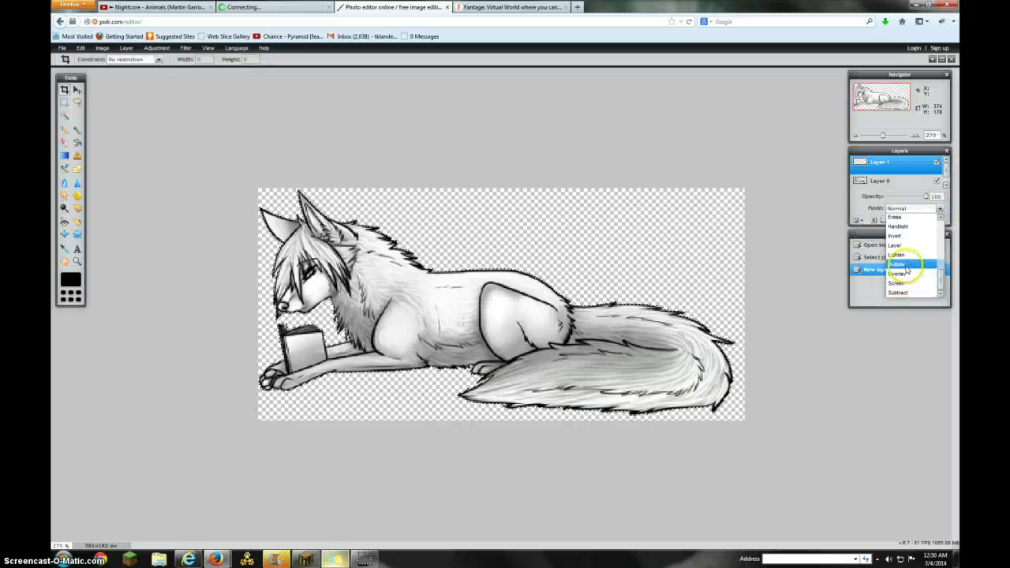
left_click(906, 265)
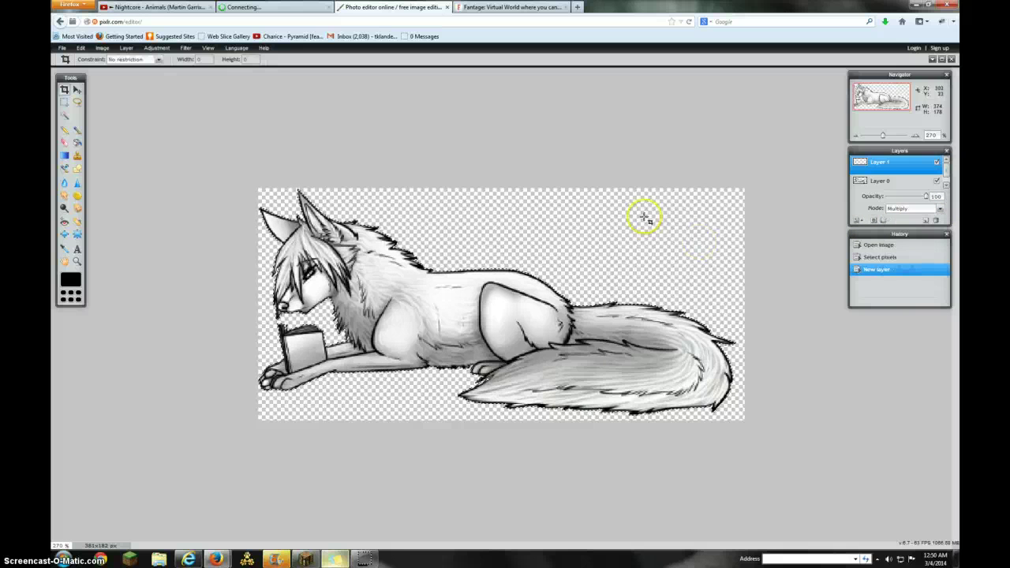
Step: Paint the entire selected wolf dark gray with the Brush tool on the Multiply layer
left_click(78, 130)
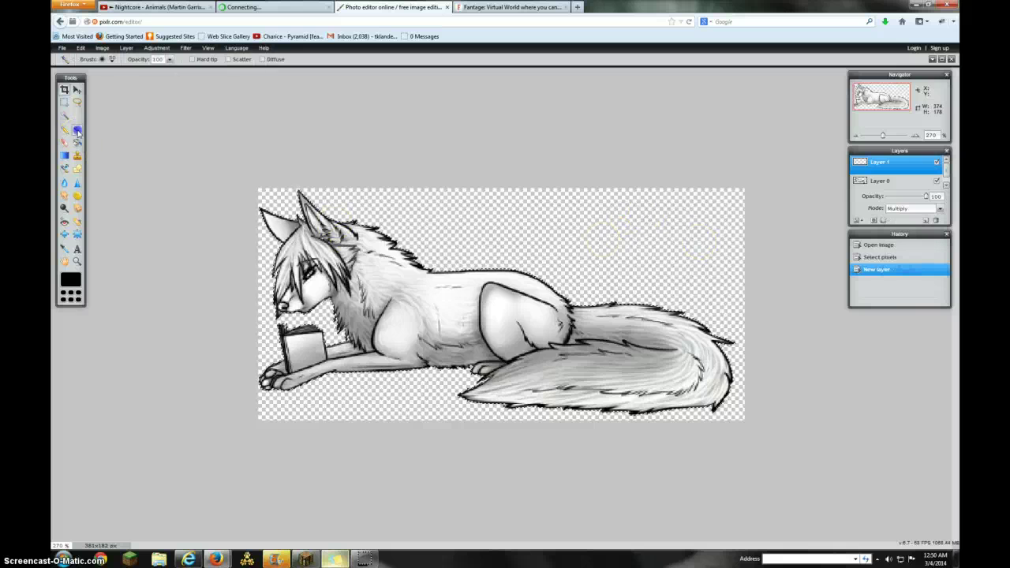
left_click(70, 281)
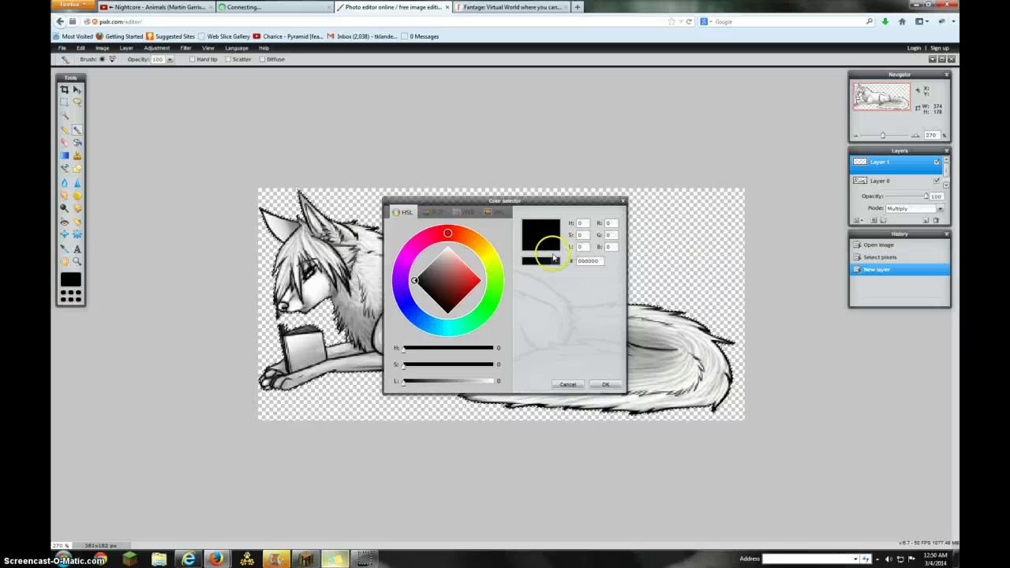
left_click(616, 384)
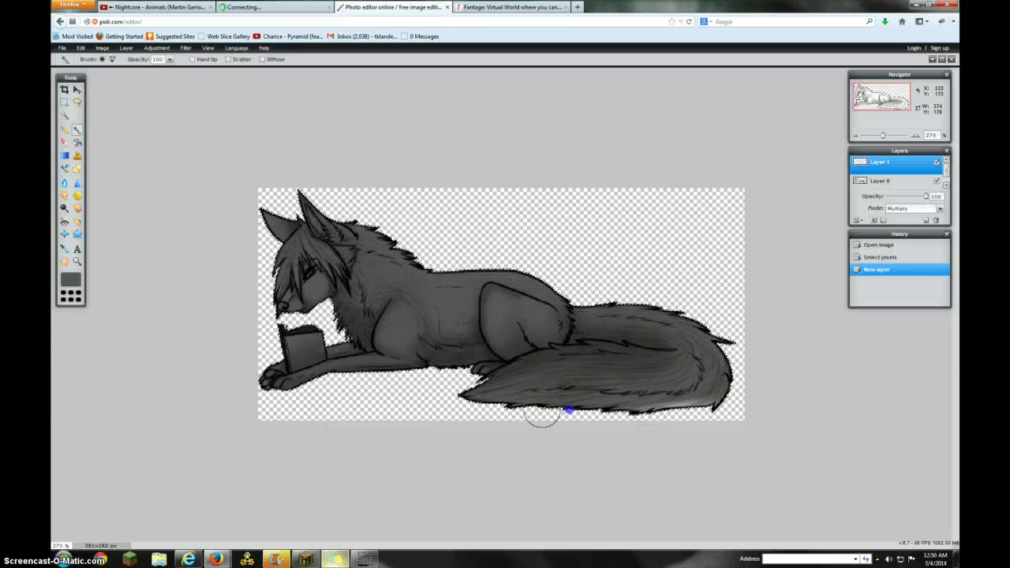
left_click(254, 334)
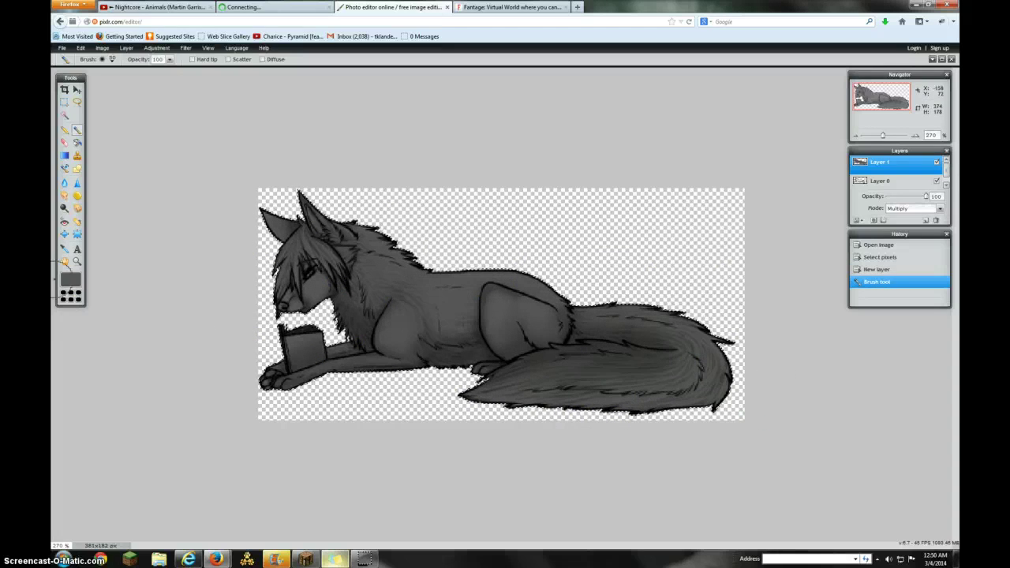
Step: Set the brush color to white (ffffff) and paint over the wolf's tail, leaving its base dark gray
left_click(68, 282)
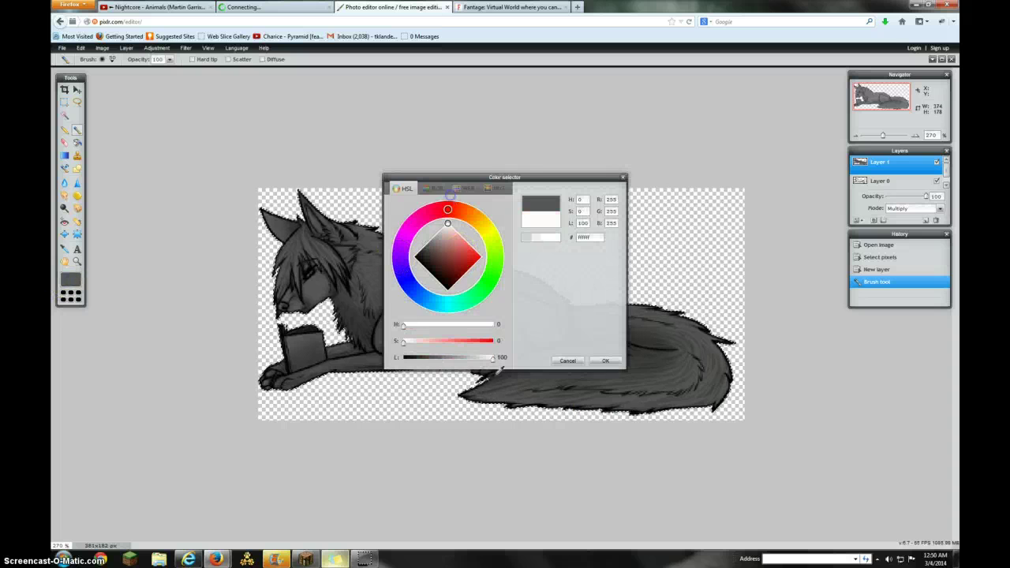
left_click(609, 360)
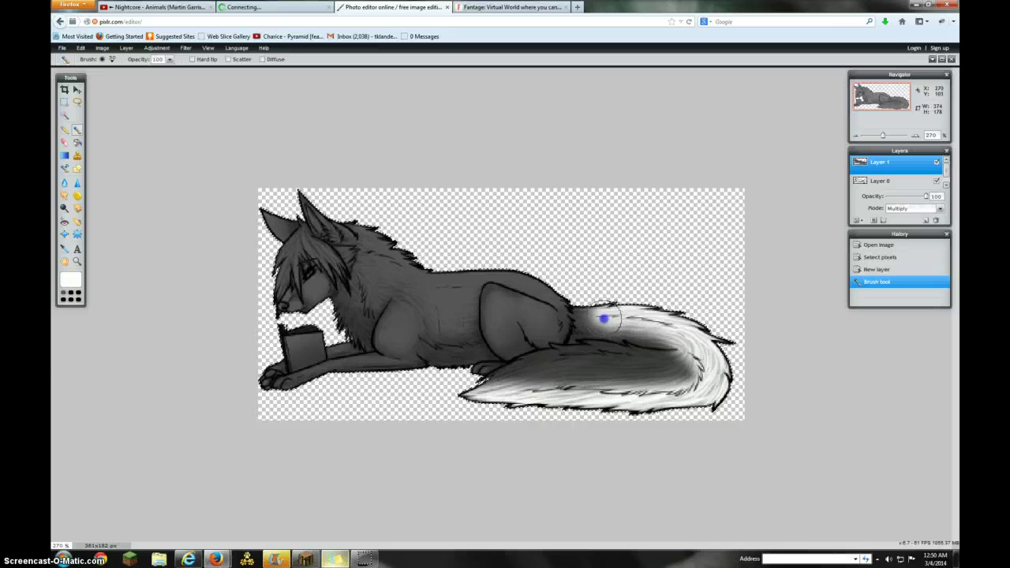
mouse_move(603, 318)
left_mouse_down()
mouse_move(773, 363)
mouse_move(592, 362)
mouse_move(699, 338)
left_mouse_up()
left_click_drag(562, 377, 483, 398)
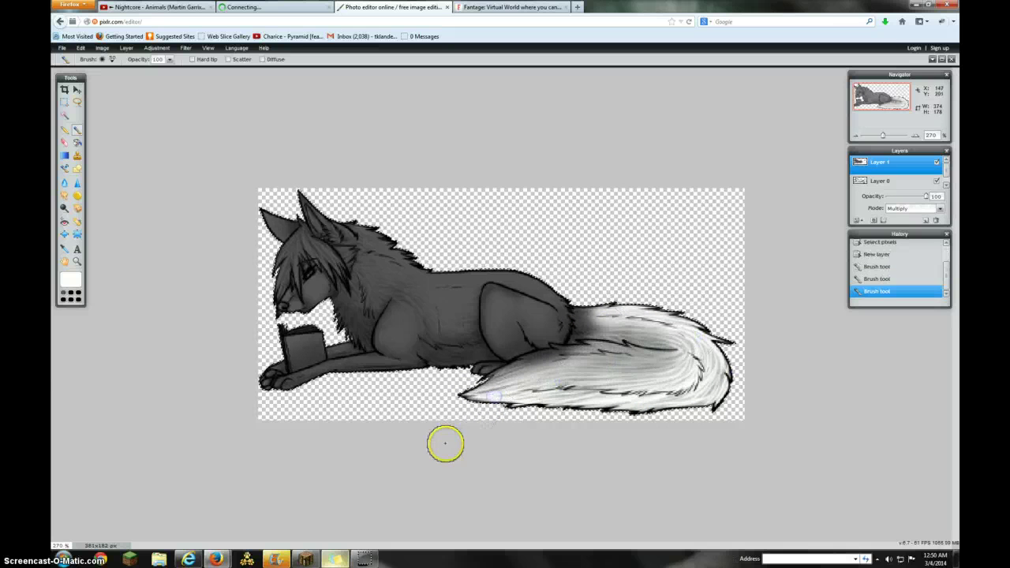
left_click(112, 60)
left_click(126, 284)
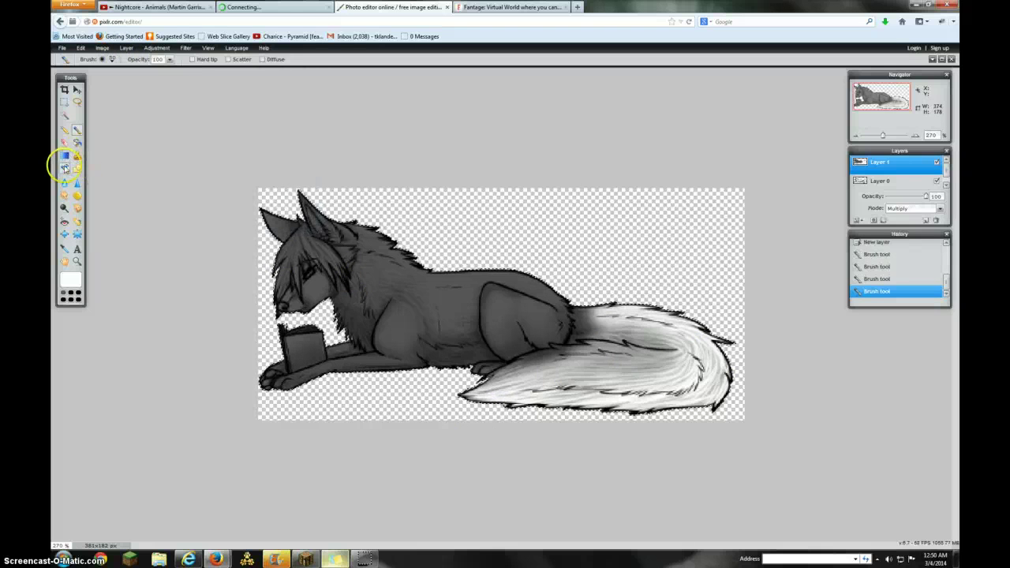
Step: Blend the tail's dark gray base into its white fur with the Smudge tool
left_click(64, 198)
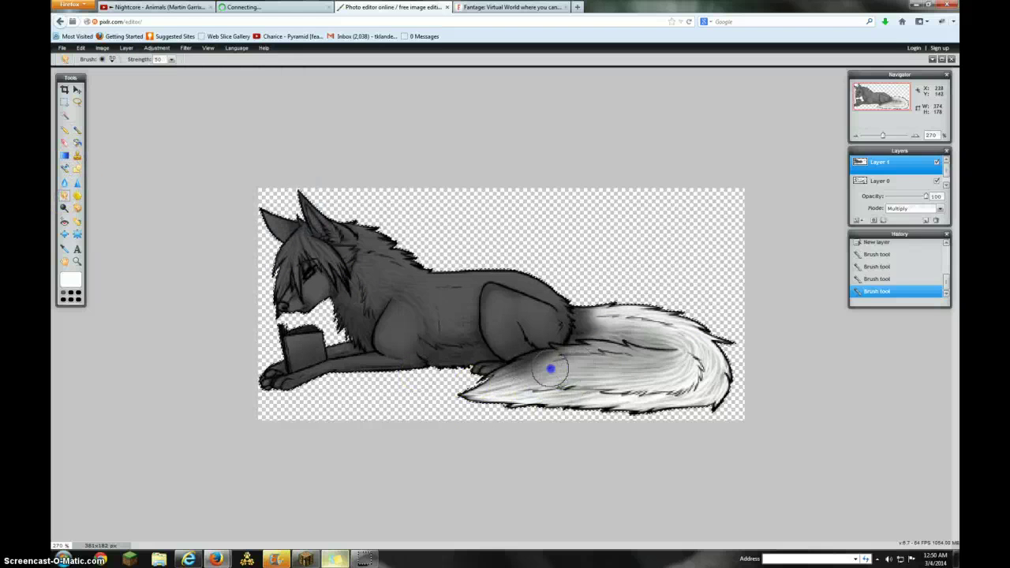
left_click_drag(576, 376, 649, 337)
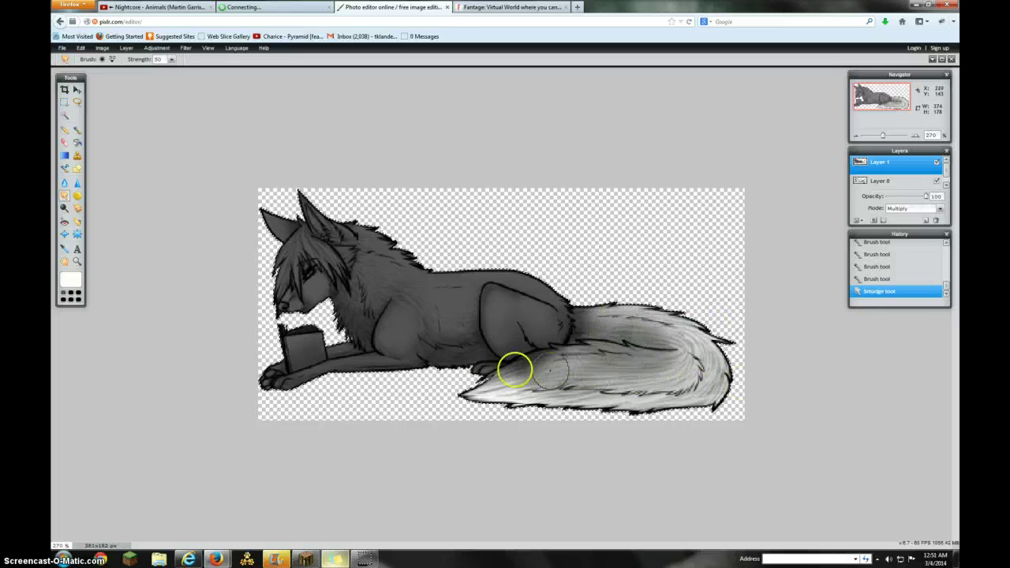
left_click_drag(514, 365, 536, 378)
mouse_move(595, 362)
left_mouse_down()
mouse_move(521, 370)
mouse_move(698, 362)
mouse_move(614, 342)
left_mouse_up()
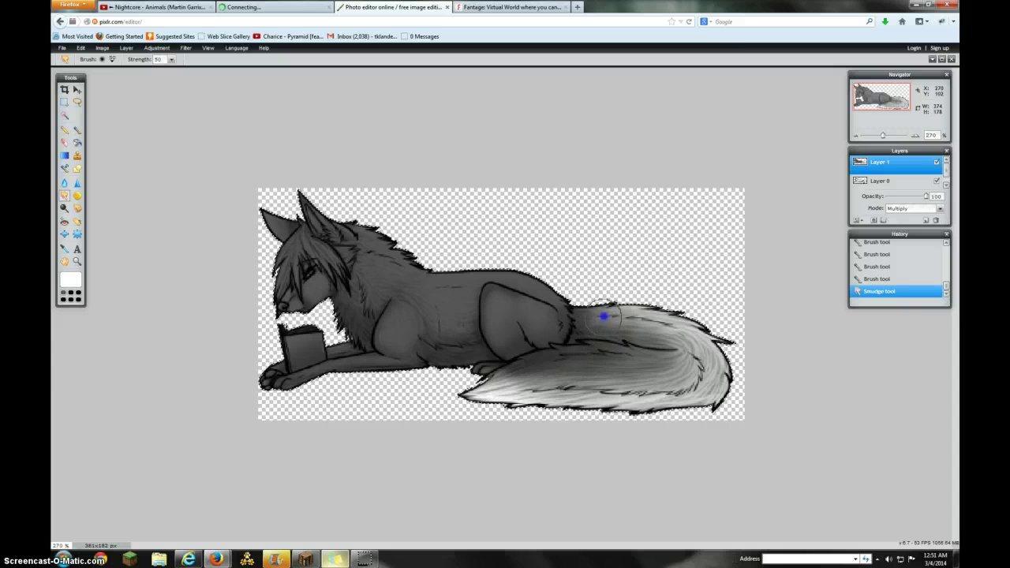
mouse_move(612, 304)
left_mouse_down()
mouse_move(677, 392)
mouse_move(550, 372)
mouse_move(549, 363)
mouse_move(622, 375)
mouse_move(667, 362)
left_mouse_up()
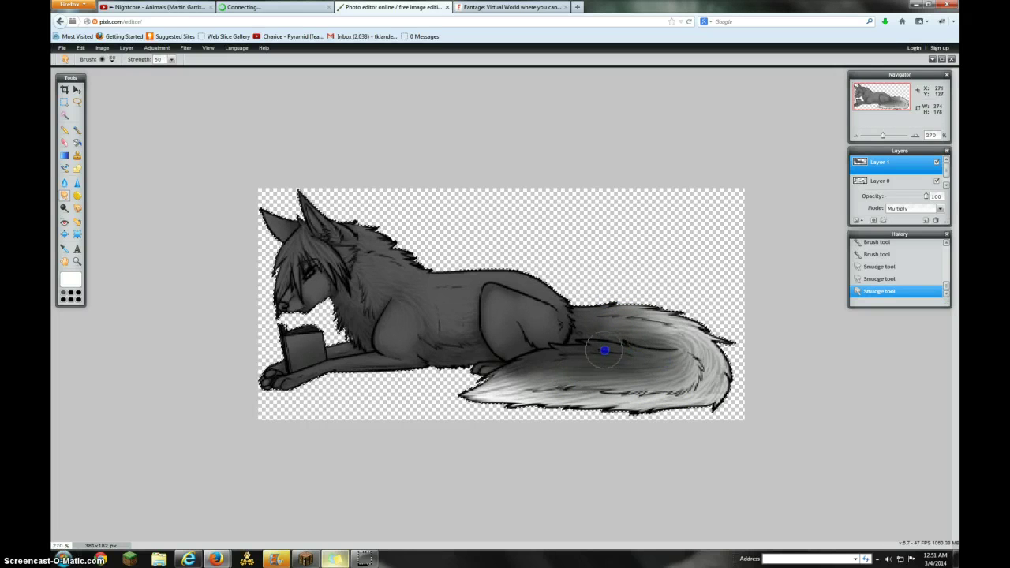
left_click_drag(605, 350, 525, 364)
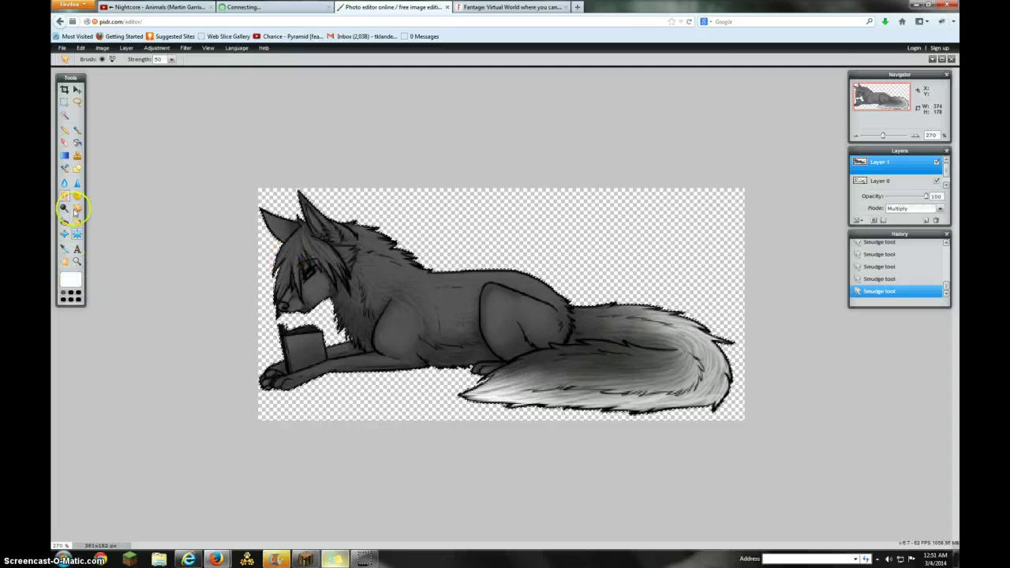
Step: Paint white over the wolf's head, neck, front legs, book and front half of the body with the Brush tool
left_click(77, 129)
mouse_move(278, 376)
left_mouse_down()
mouse_move(346, 338)
mouse_move(238, 371)
left_mouse_up()
mouse_move(361, 298)
left_mouse_down()
mouse_move(345, 365)
mouse_move(378, 226)
mouse_move(404, 199)
mouse_move(308, 326)
mouse_move(349, 151)
mouse_move(290, 284)
mouse_move(317, 174)
mouse_move(272, 278)
left_mouse_up()
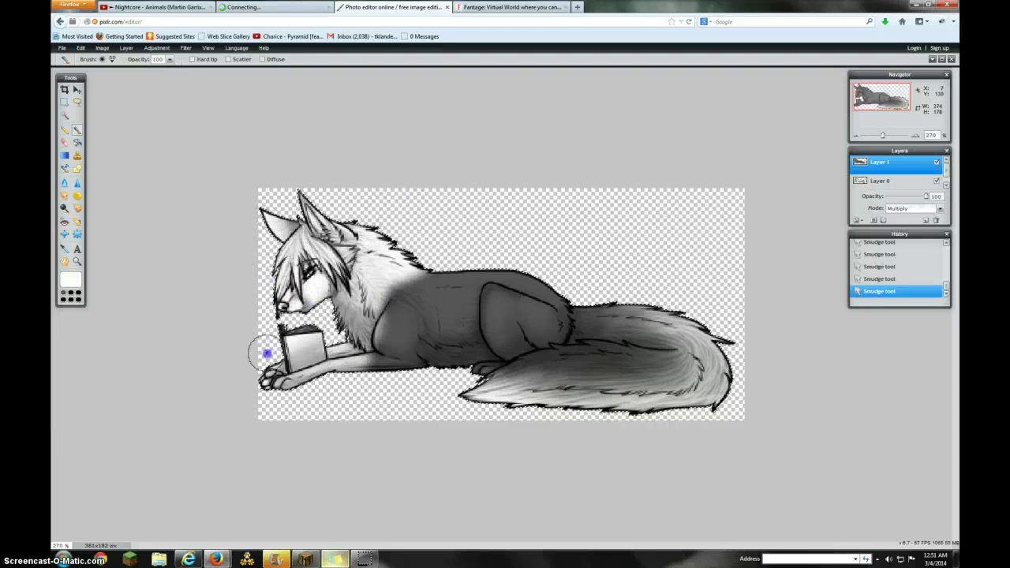
mouse_move(275, 335)
left_mouse_down()
mouse_move(396, 164)
mouse_move(385, 377)
mouse_move(470, 209)
mouse_move(454, 321)
mouse_move(434, 276)
mouse_move(372, 345)
mouse_move(489, 311)
left_mouse_up()
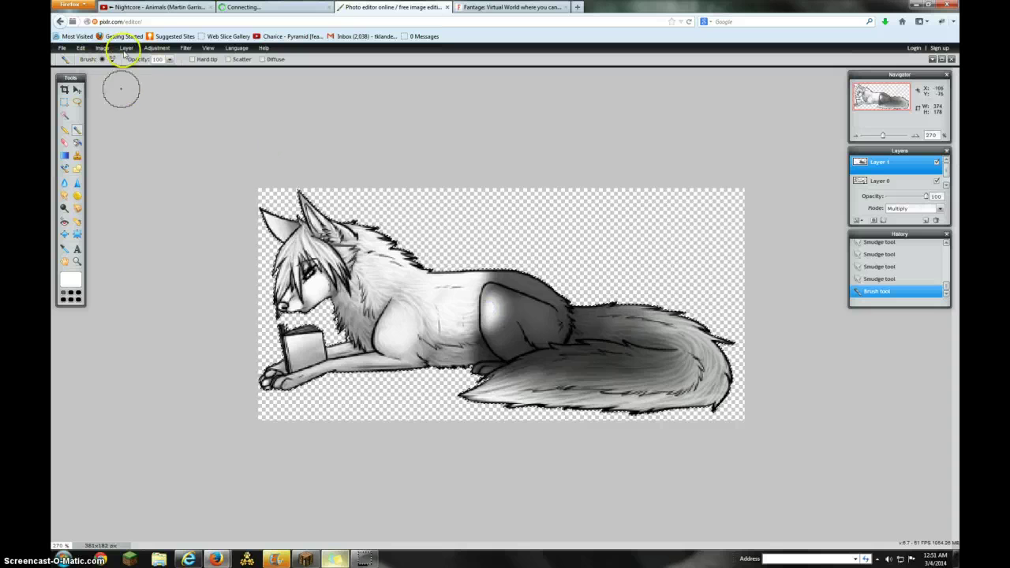
Step: Switch to the hard round brush of size 30 and paint most of the wolf's hind thigh and rump white
left_click(112, 60)
left_click(135, 82)
left_click(185, 82)
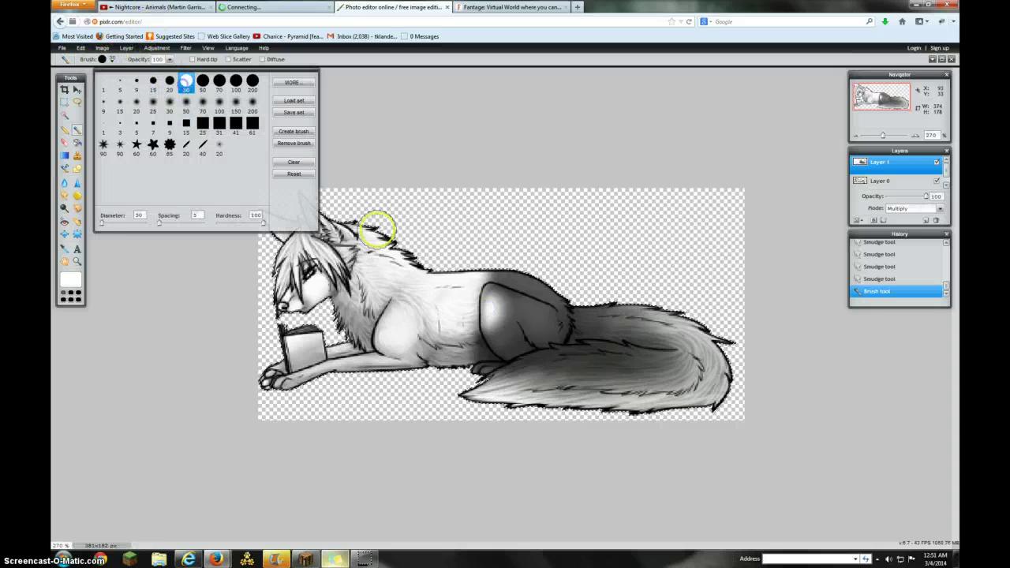
left_click_drag(497, 295, 556, 286)
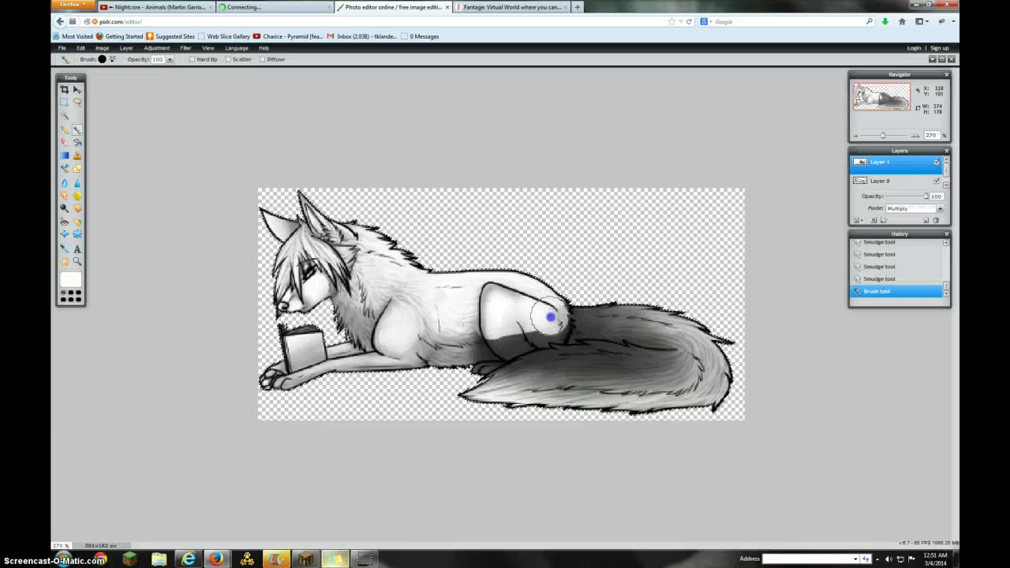
mouse_move(552, 323)
left_mouse_down()
mouse_move(536, 319)
mouse_move(471, 352)
mouse_move(478, 345)
left_mouse_up()
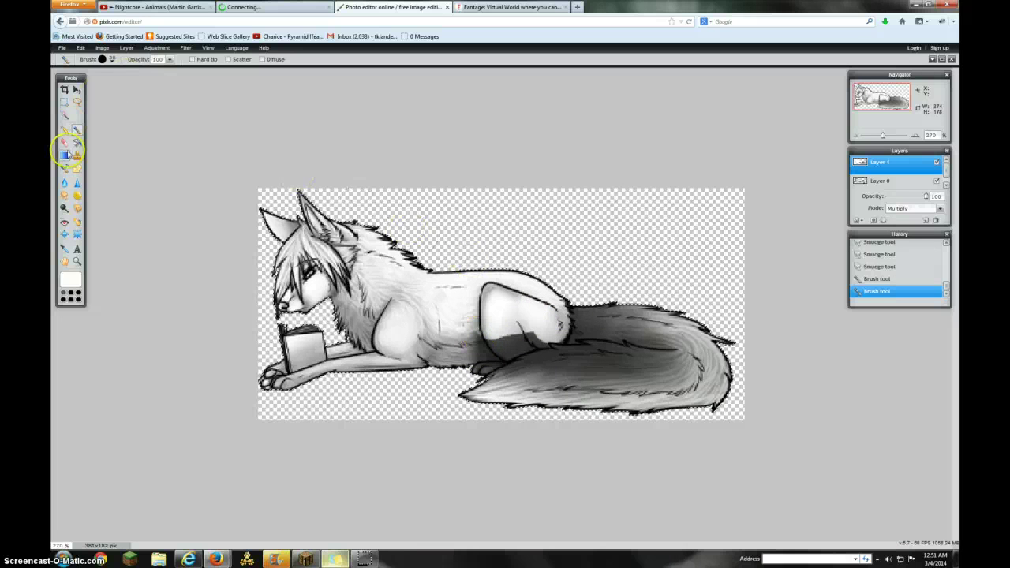
Step: Smudge the remaining dark gray across the wolf's whitened haunch, body, legs, head and ears to blend the shading
left_click(68, 198)
mouse_move(406, 293)
left_mouse_down()
mouse_move(502, 336)
mouse_move(472, 347)
mouse_move(426, 247)
mouse_move(361, 307)
mouse_move(472, 270)
mouse_move(458, 258)
mouse_move(271, 307)
mouse_move(284, 270)
mouse_move(330, 254)
mouse_move(295, 313)
mouse_move(404, 261)
mouse_move(471, 272)
mouse_move(338, 320)
mouse_move(415, 296)
mouse_move(297, 378)
mouse_move(447, 333)
mouse_move(317, 370)
mouse_move(513, 265)
mouse_move(518, 252)
mouse_move(421, 255)
mouse_move(505, 223)
mouse_move(391, 259)
mouse_move(480, 281)
mouse_move(507, 320)
mouse_move(454, 306)
left_mouse_up()
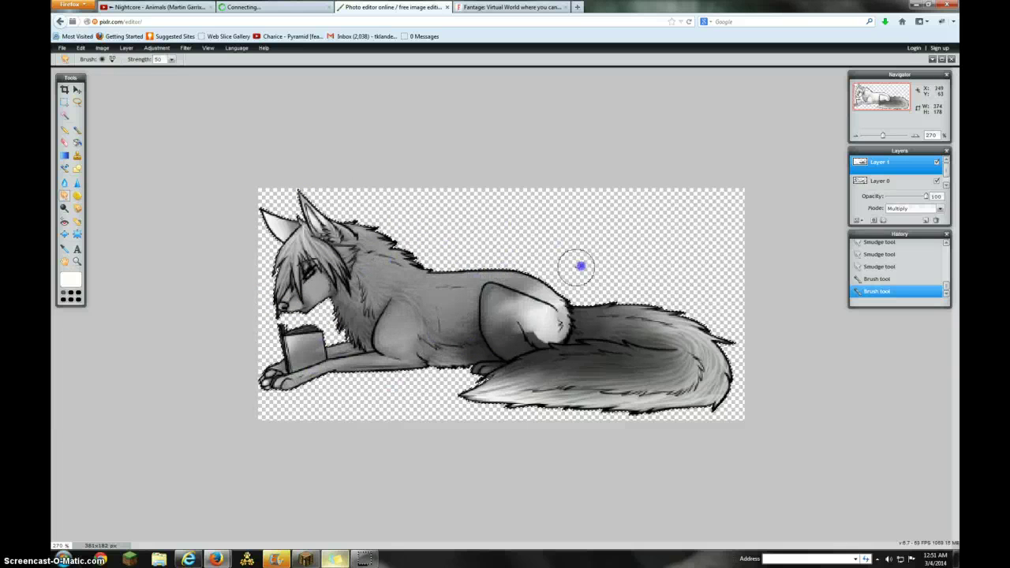
mouse_move(526, 305)
left_mouse_down()
mouse_move(505, 320)
mouse_move(561, 287)
mouse_move(517, 337)
mouse_move(539, 320)
mouse_move(557, 321)
mouse_move(554, 333)
mouse_move(553, 297)
mouse_move(551, 325)
mouse_move(503, 314)
left_mouse_up()
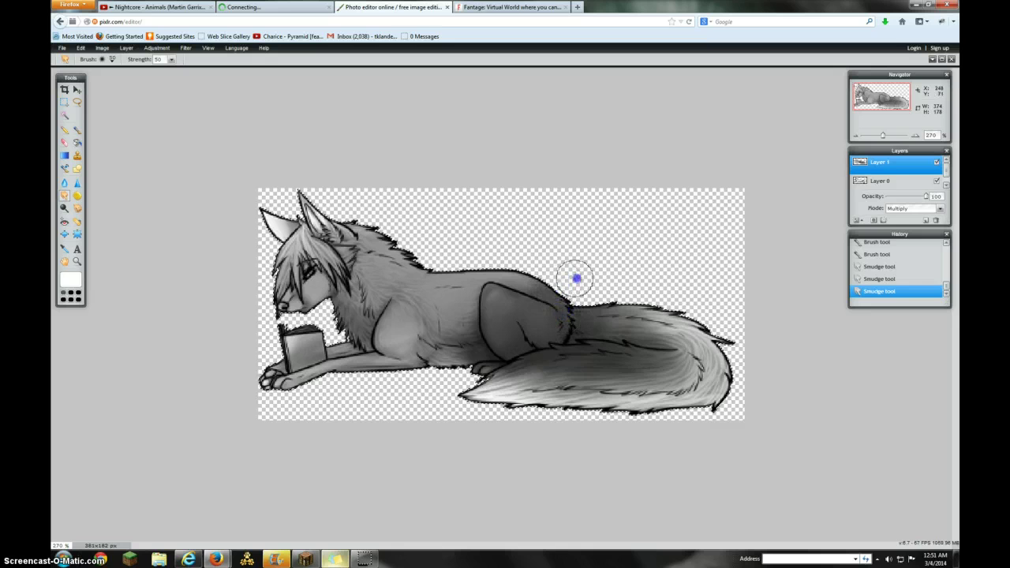
mouse_move(577, 278)
left_mouse_down()
mouse_move(505, 287)
mouse_move(471, 330)
mouse_move(569, 309)
mouse_move(469, 295)
mouse_move(528, 287)
mouse_move(280, 346)
mouse_move(281, 386)
mouse_move(393, 344)
mouse_move(251, 361)
mouse_move(431, 332)
mouse_move(343, 402)
left_mouse_up()
left_click(414, 276)
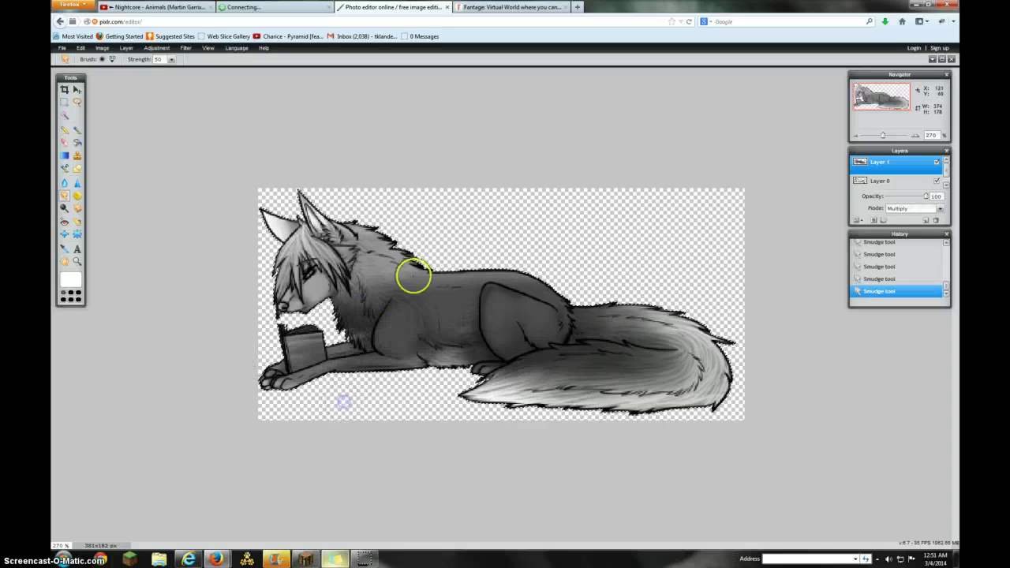
mouse_move(368, 207)
left_mouse_down()
mouse_move(323, 246)
mouse_move(395, 268)
mouse_move(331, 258)
mouse_move(402, 224)
mouse_move(251, 295)
mouse_move(317, 250)
mouse_move(328, 204)
mouse_move(259, 185)
left_mouse_up()
mouse_move(406, 234)
left_mouse_down()
mouse_move(404, 273)
mouse_move(363, 331)
left_mouse_up()
left_click(448, 355)
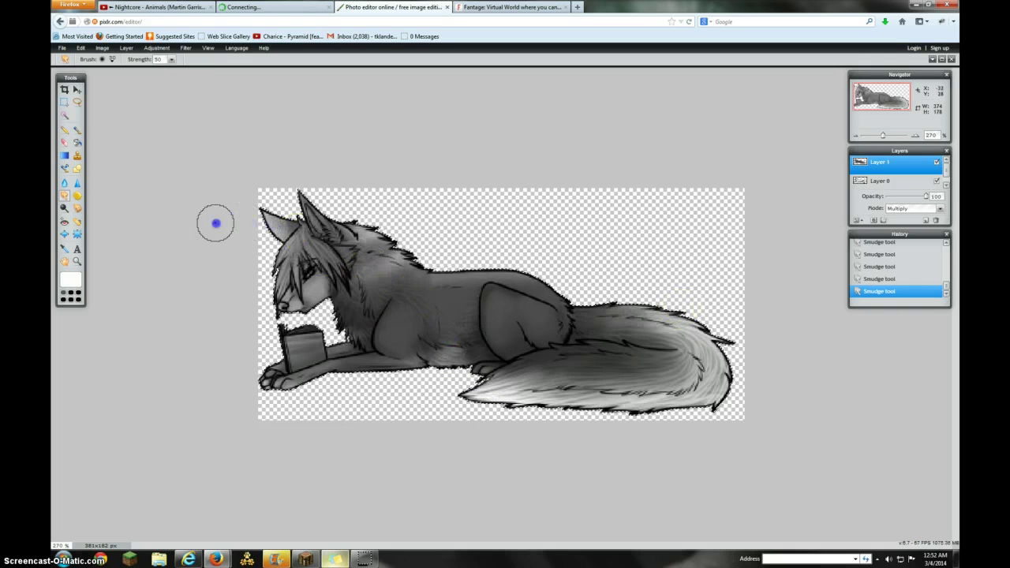
left_click(280, 225)
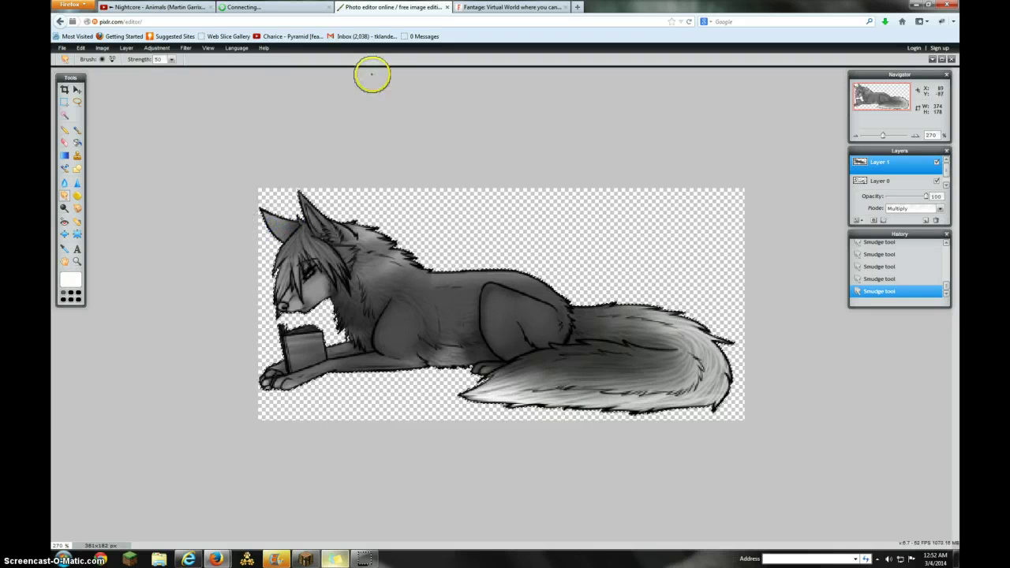
left_click(253, 6)
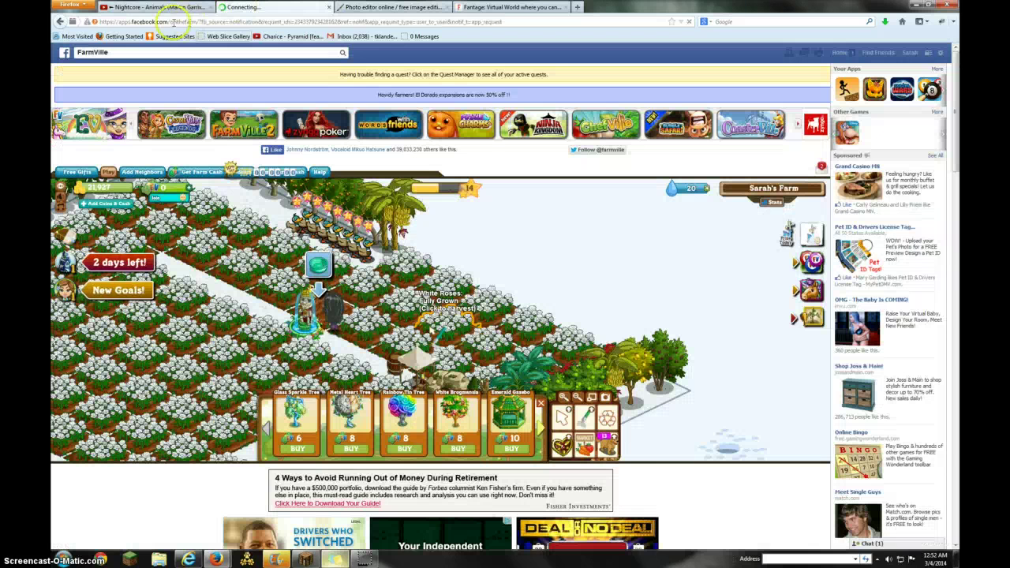
left_click(154, 6)
left_click(514, 5)
left_click(390, 6)
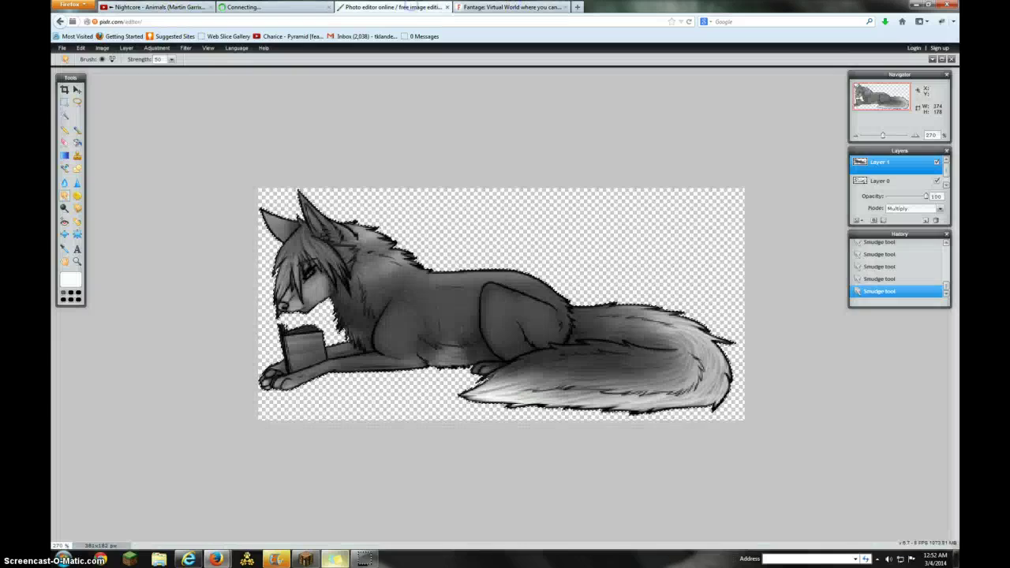
left_click(264, 6)
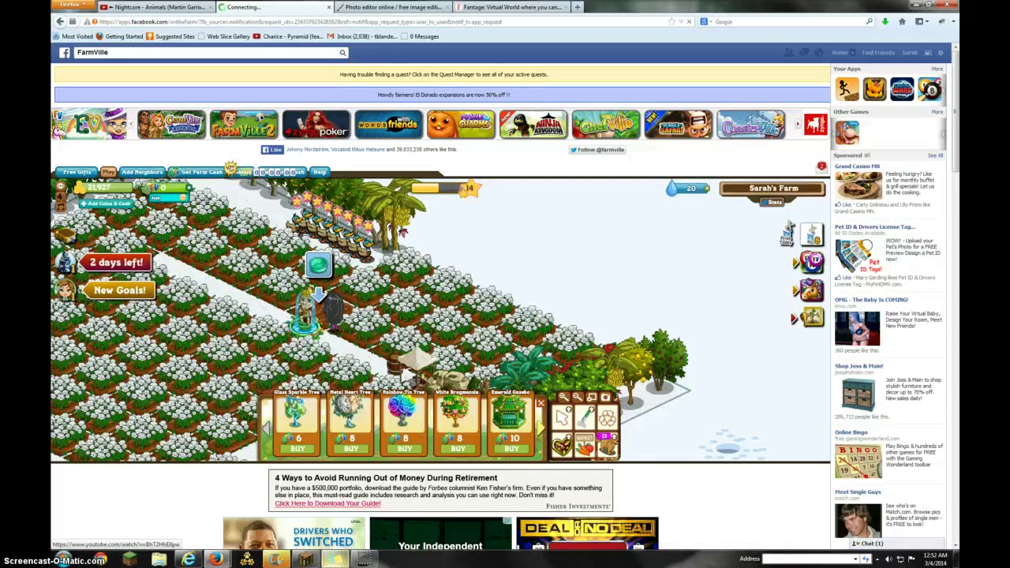
left_click(379, 6)
left_click(158, 6)
left_click(269, 6)
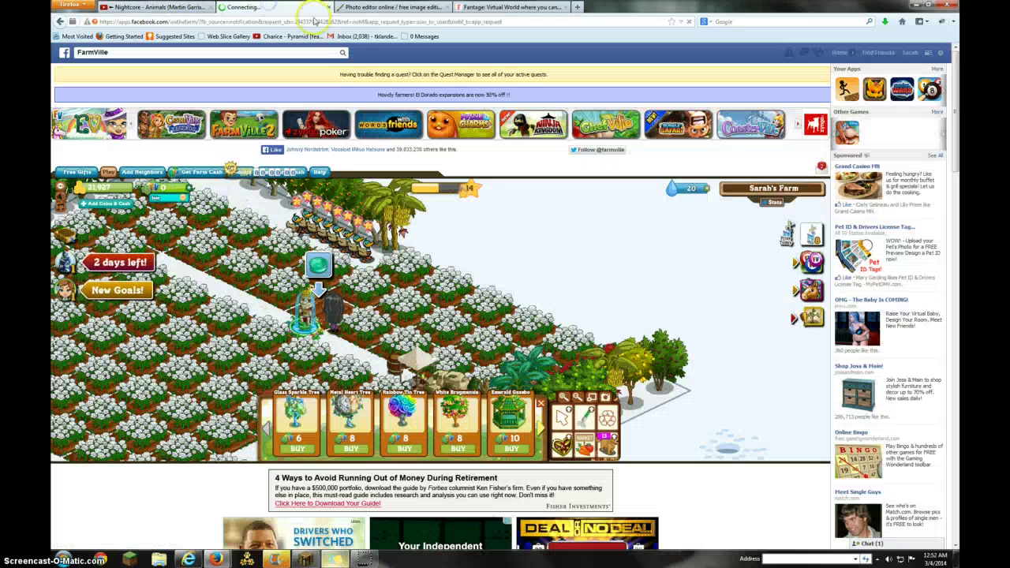
left_click(514, 5)
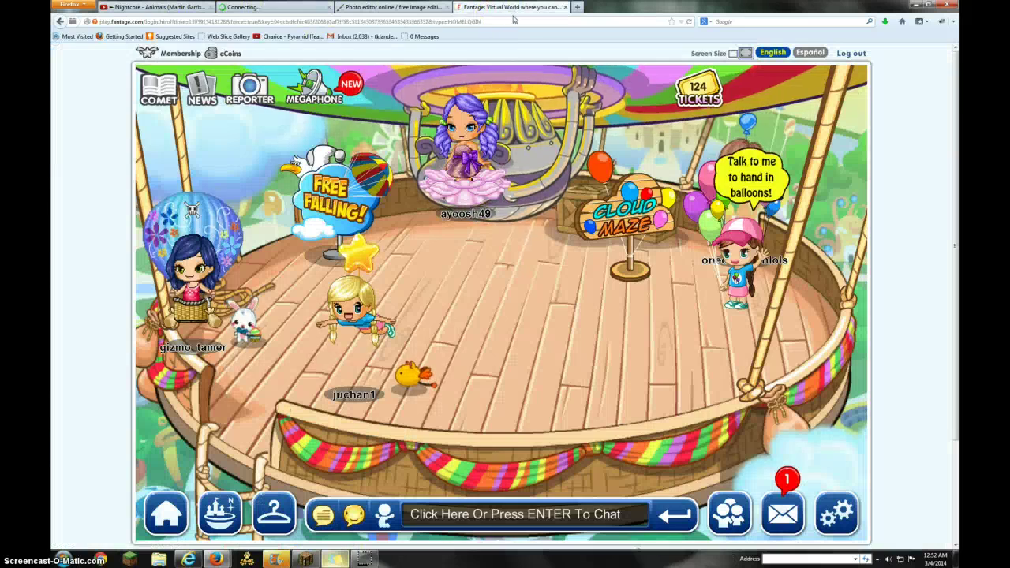
Step: Load animaljam.com in place of the Fantage page and return to the Pixlr editor
left_click(500, 22)
type("ANIMALjam.com/")
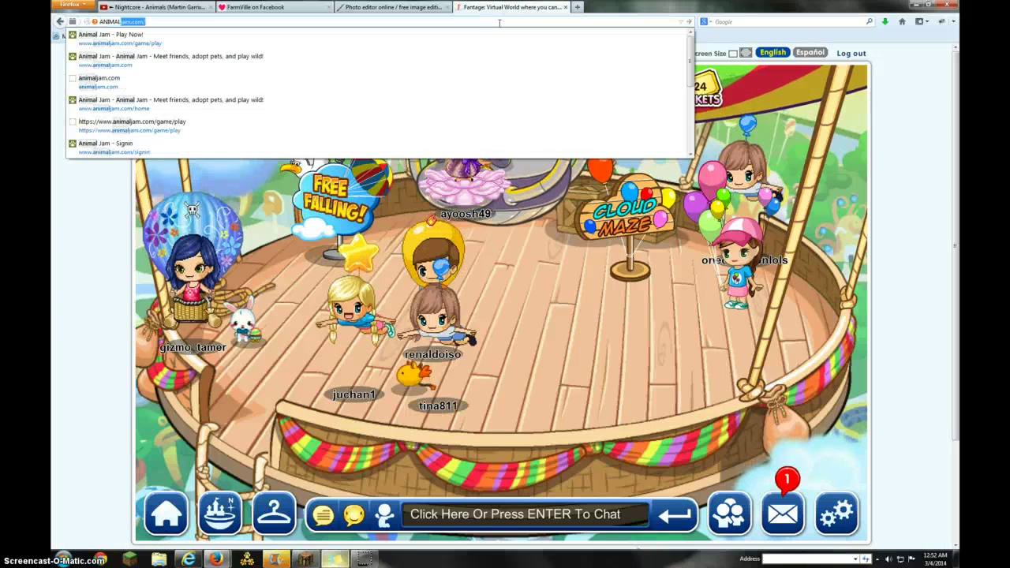
key("Return")
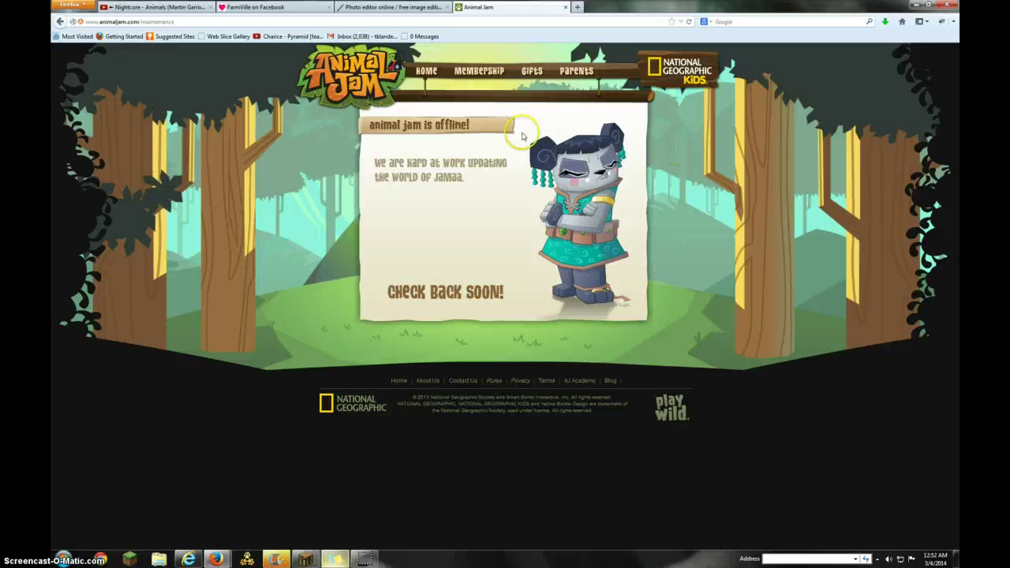
left_click(391, 7)
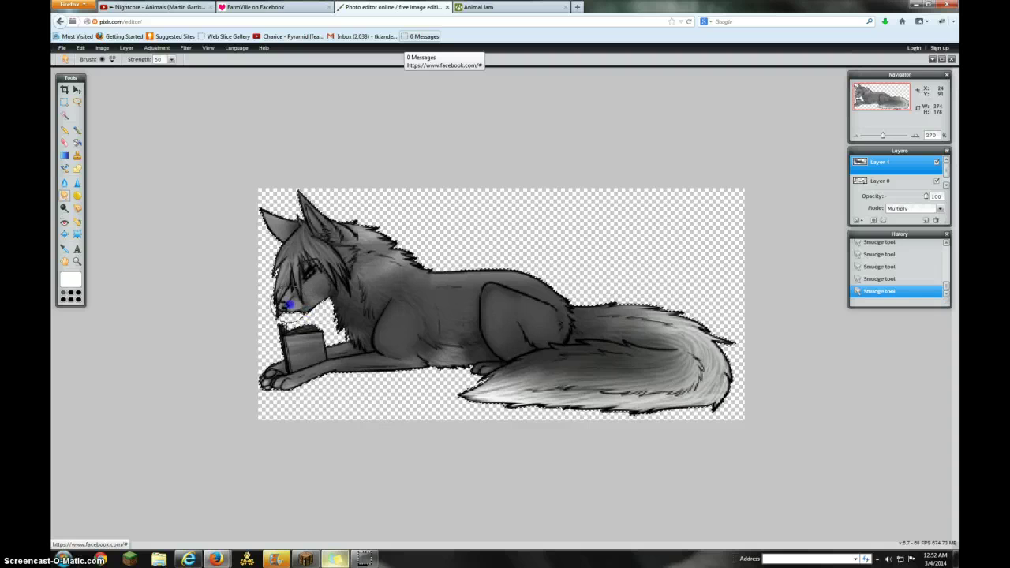
Step: Set the brush color to grayish brown (695656) and paint a patch on the wolf's side behind the shoulder
left_click(69, 291)
mouse_move(464, 267)
left_mouse_down()
mouse_move(452, 293)
mouse_move(457, 268)
mouse_move(446, 273)
mouse_move(435, 251)
left_mouse_up()
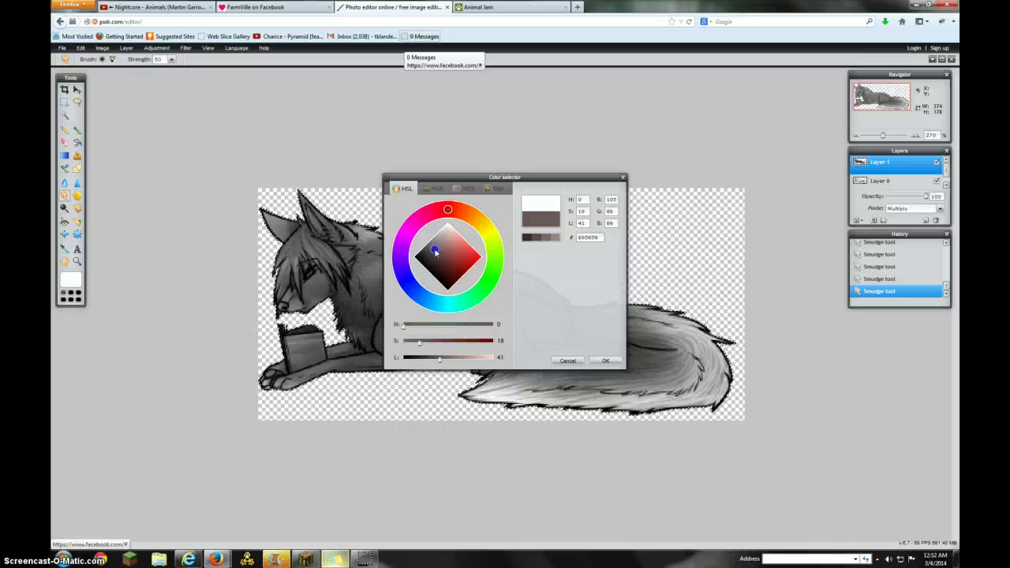
left_click(606, 361)
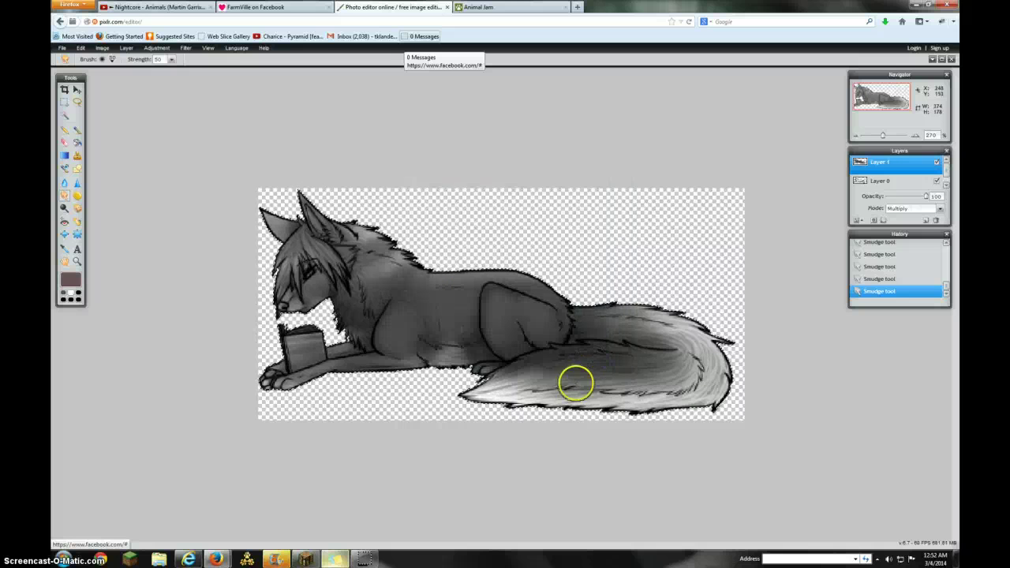
left_click(77, 128)
mouse_move(426, 325)
left_mouse_down()
mouse_move(541, 380)
mouse_move(458, 335)
mouse_move(420, 329)
mouse_move(406, 311)
mouse_move(425, 312)
mouse_move(411, 293)
left_mouse_up()
Step: Smudge the brown patch into the surrounding gray fur from the face and chest to the back
left_click(64, 195)
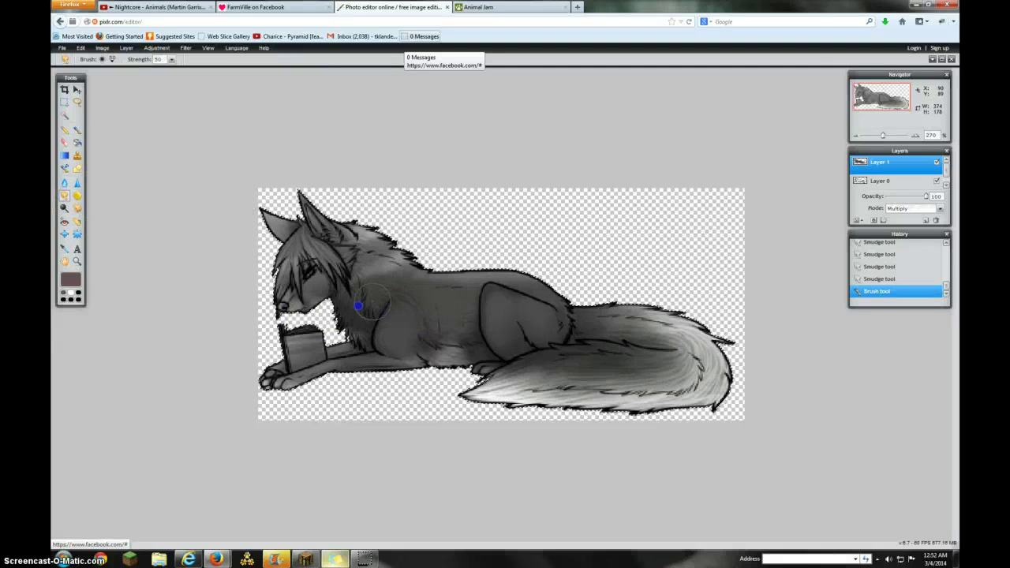
mouse_move(238, 273)
left_mouse_down()
mouse_move(413, 226)
mouse_move(271, 334)
mouse_move(435, 236)
mouse_move(472, 306)
mouse_move(489, 278)
left_mouse_up()
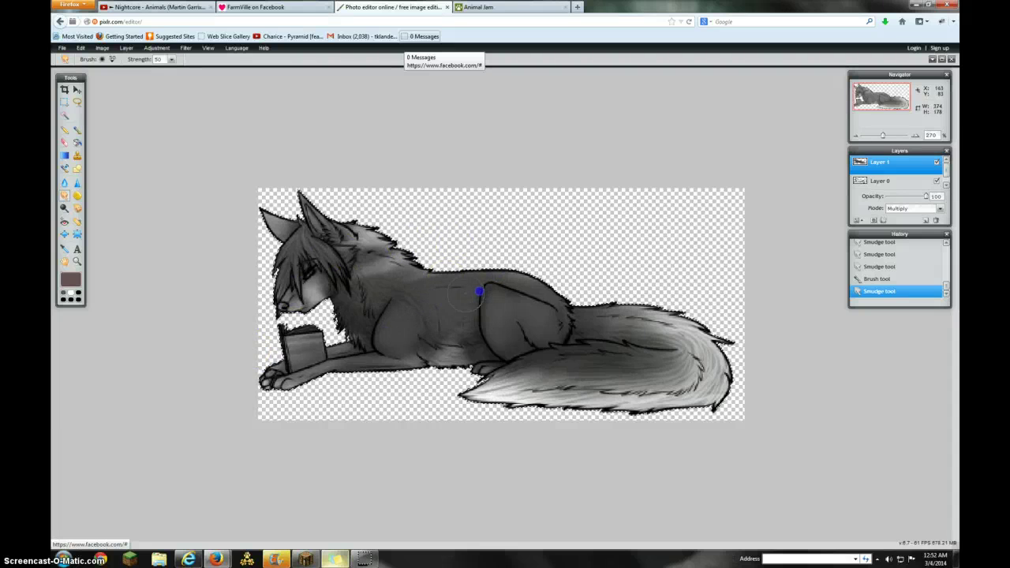
left_click(478, 306)
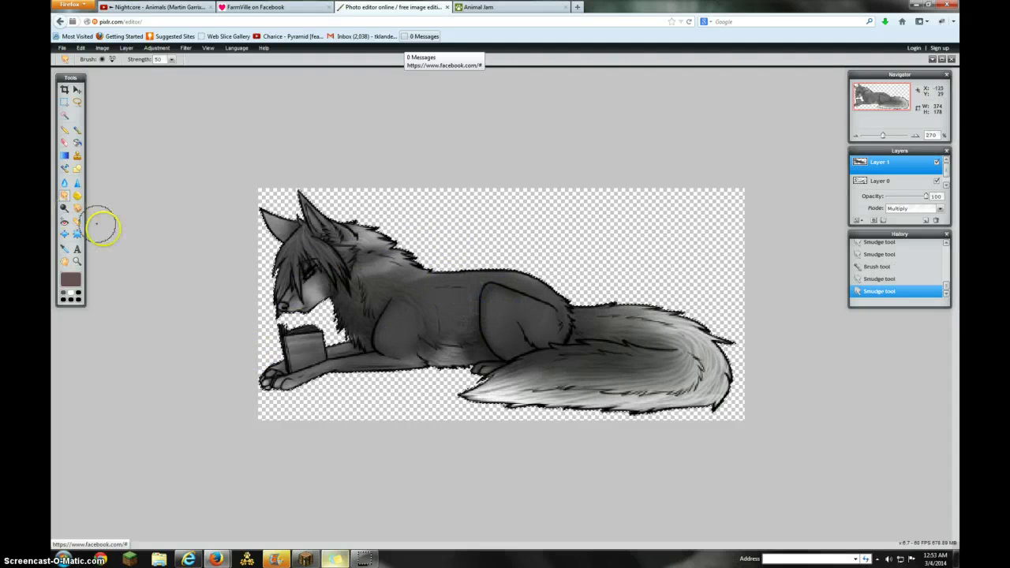
Step: Paint grayish brown patches on the wolf's lower back, forehead and front leg with the Brush tool
left_click(77, 132)
left_click_drag(423, 271, 469, 279)
mouse_move(524, 264)
left_mouse_down()
mouse_move(418, 281)
mouse_move(272, 251)
left_mouse_up()
mouse_move(340, 370)
left_mouse_down()
mouse_move(378, 434)
mouse_move(419, 396)
mouse_move(502, 376)
left_mouse_up()
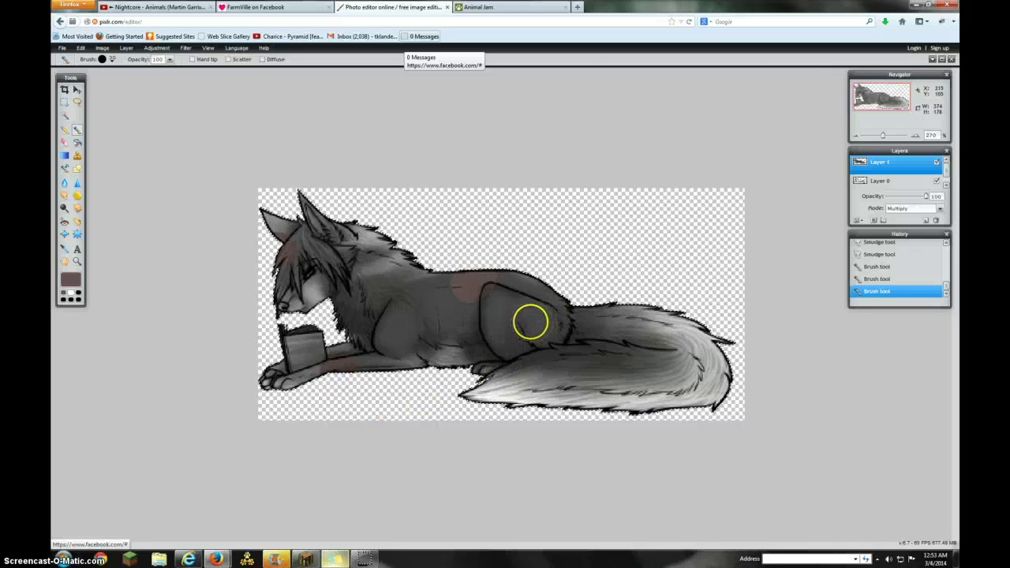
Step: Smudge the brown patches on the forehead, front leg and lower back into the gray fur
left_click(65, 195)
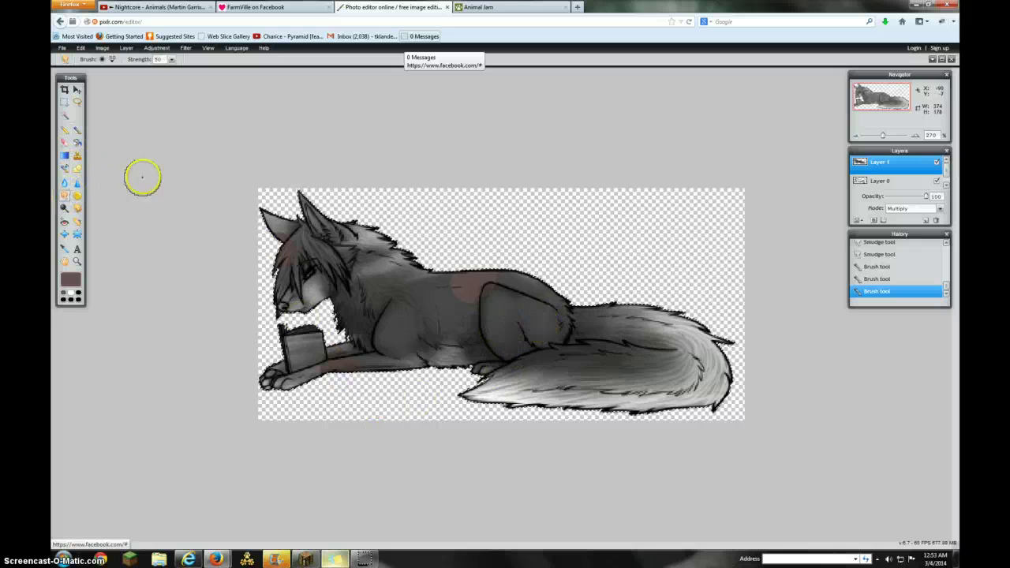
left_click_drag(275, 246, 278, 242)
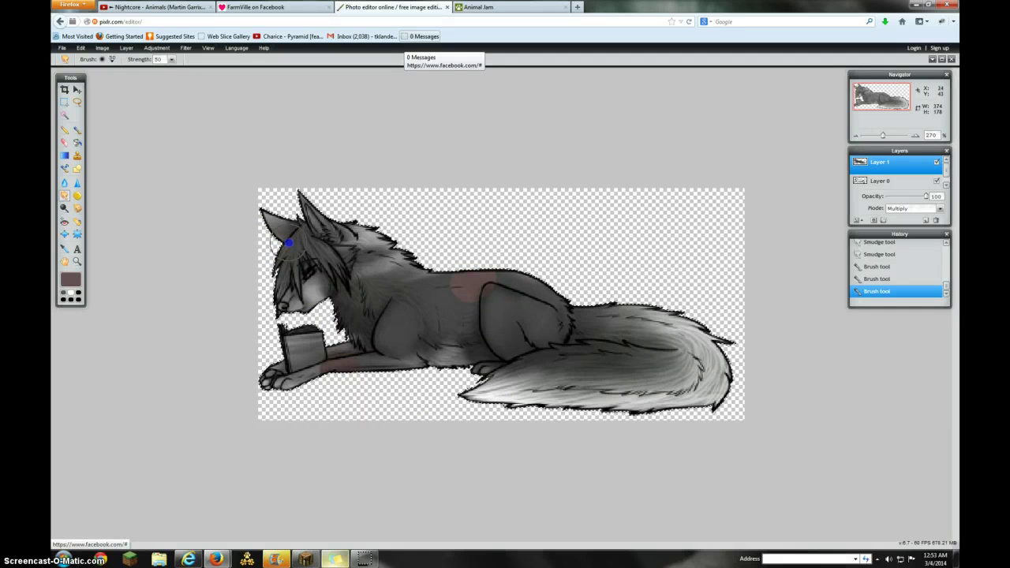
mouse_move(316, 304)
left_mouse_down()
mouse_move(354, 360)
mouse_move(337, 364)
left_mouse_up()
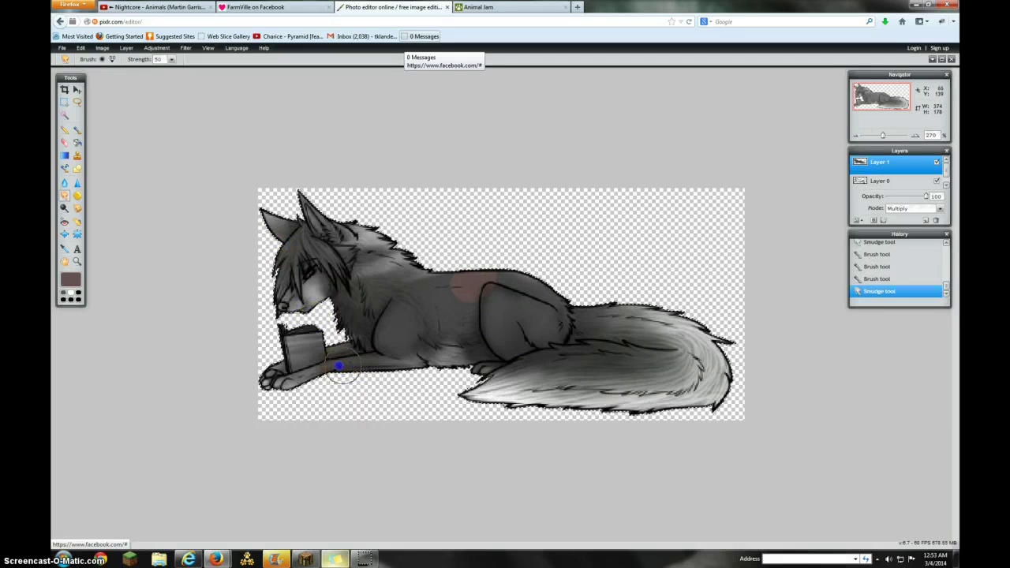
mouse_move(476, 311)
left_mouse_down()
mouse_move(476, 286)
mouse_move(613, 298)
left_mouse_up()
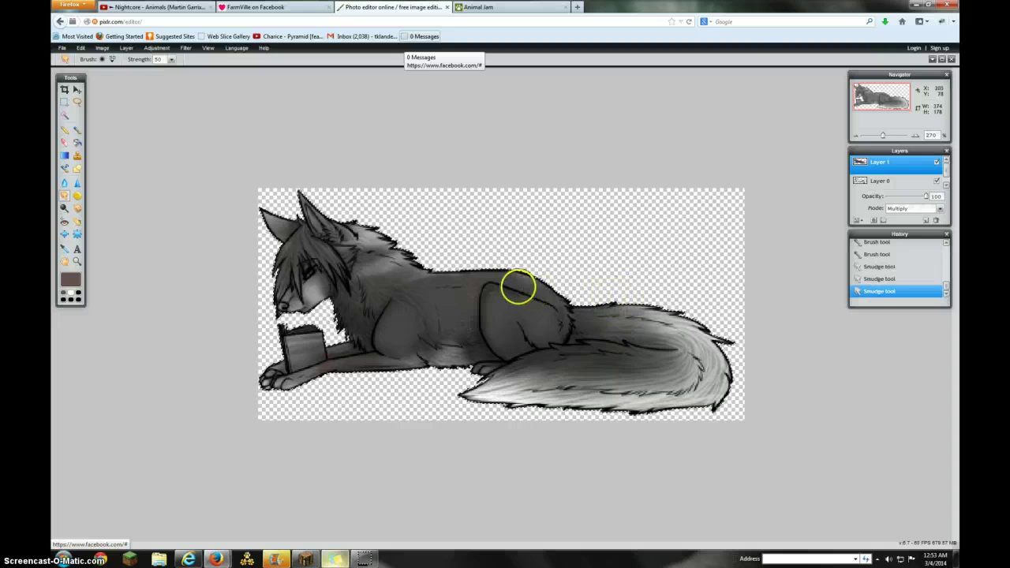
Step: Paint a wide grayish brown patch across the middle of the wolf's side with the Brush tool
left_click(77, 129)
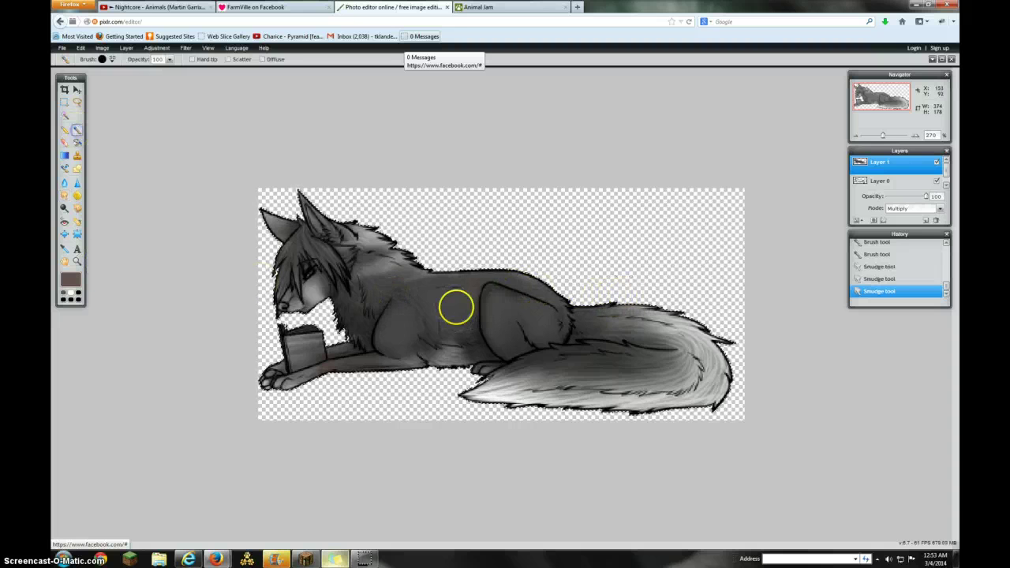
mouse_move(456, 307)
left_mouse_down()
mouse_move(417, 311)
mouse_move(451, 308)
left_mouse_up()
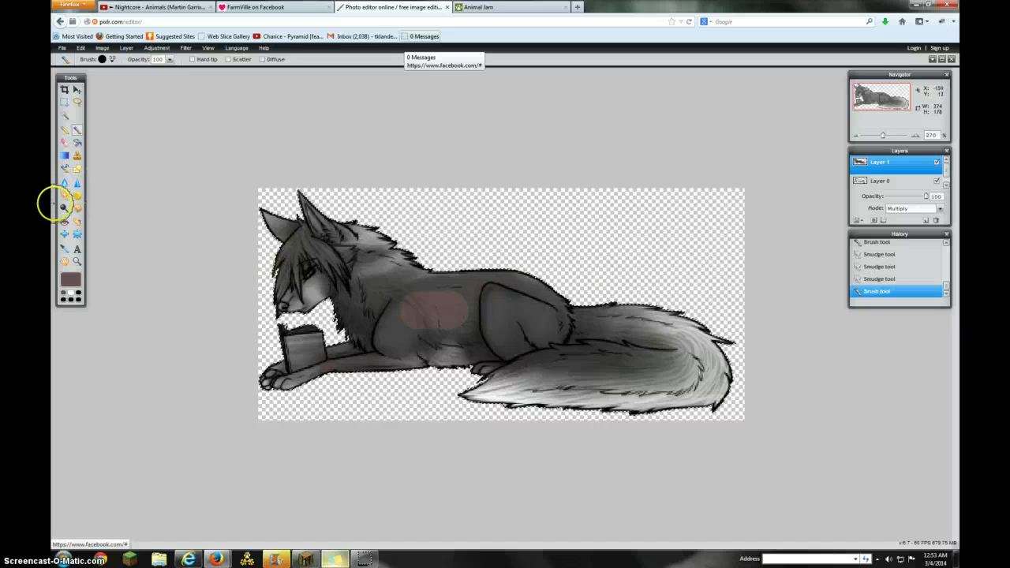
Step: Smudge the grayish brown patch on the wolf's side, along with the chest and belly fur, into the surrounding gray
left_click(63, 203)
left_click_drag(392, 283, 416, 301)
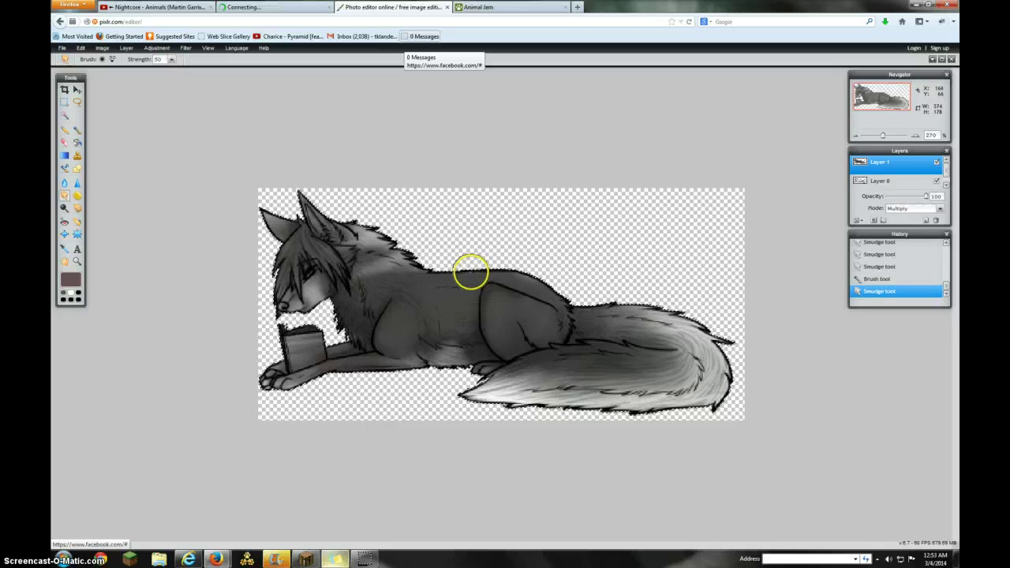
key("ctrl+z")
mouse_move(461, 308)
left_mouse_down()
mouse_move(395, 317)
mouse_move(436, 319)
left_mouse_up()
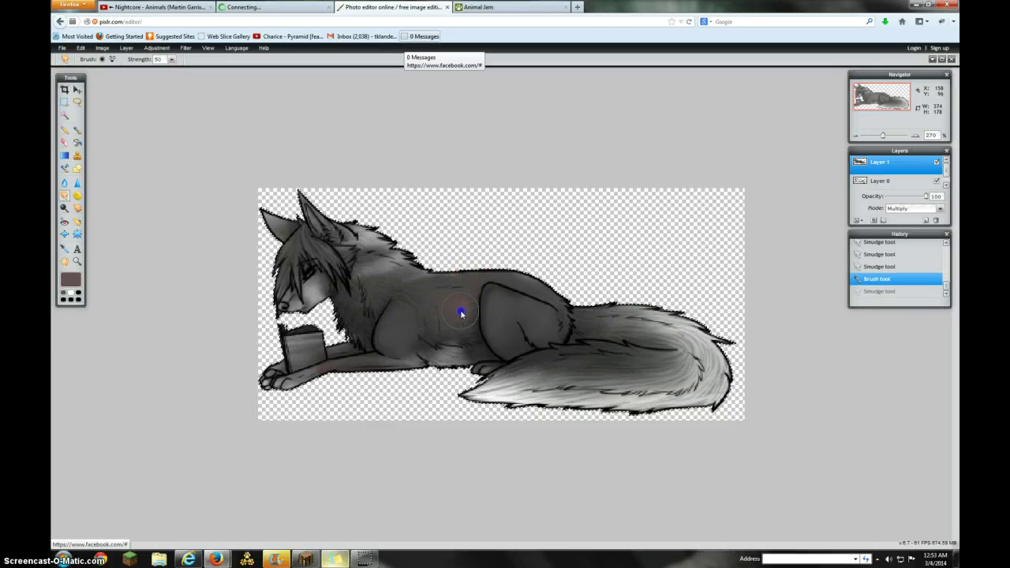
left_click_drag(351, 300, 347, 323)
mouse_move(466, 371)
left_mouse_down()
mouse_move(506, 376)
mouse_move(495, 344)
mouse_move(471, 329)
left_mouse_up()
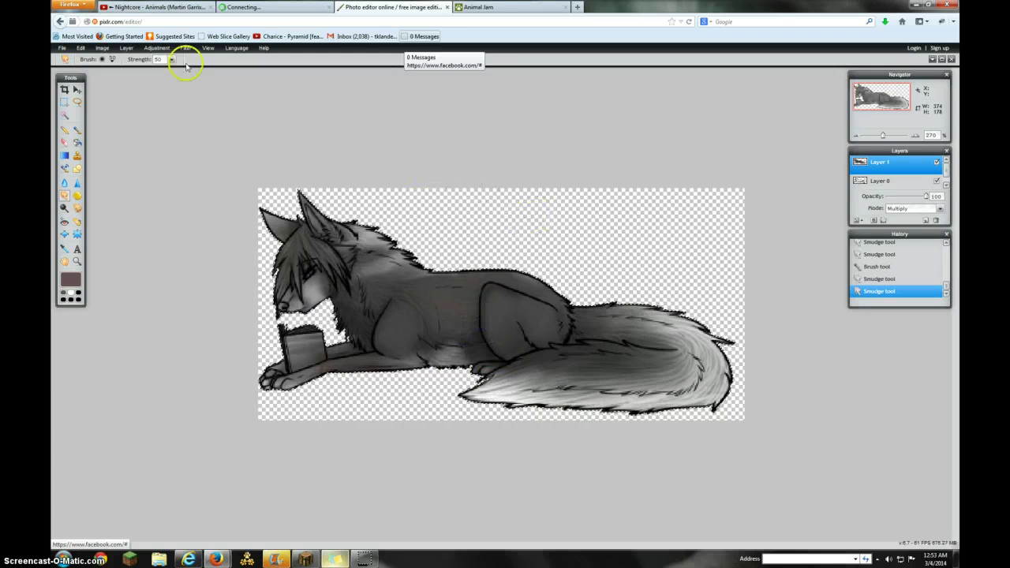
Step: Paint a grayish brown band along the tail's outer edge and smudge it into the gray and white tail fur
left_click(77, 130)
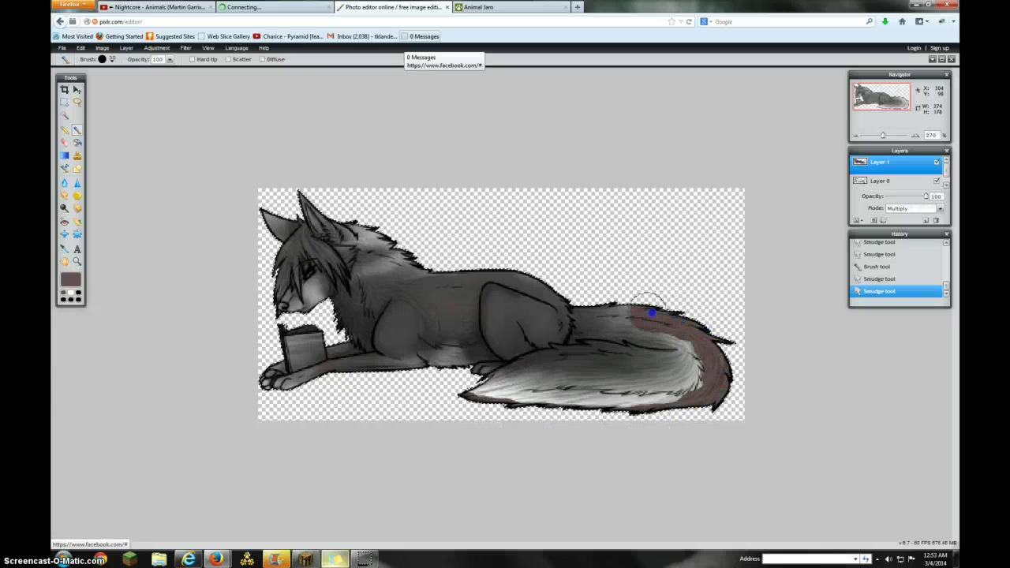
left_click_drag(651, 314, 604, 309)
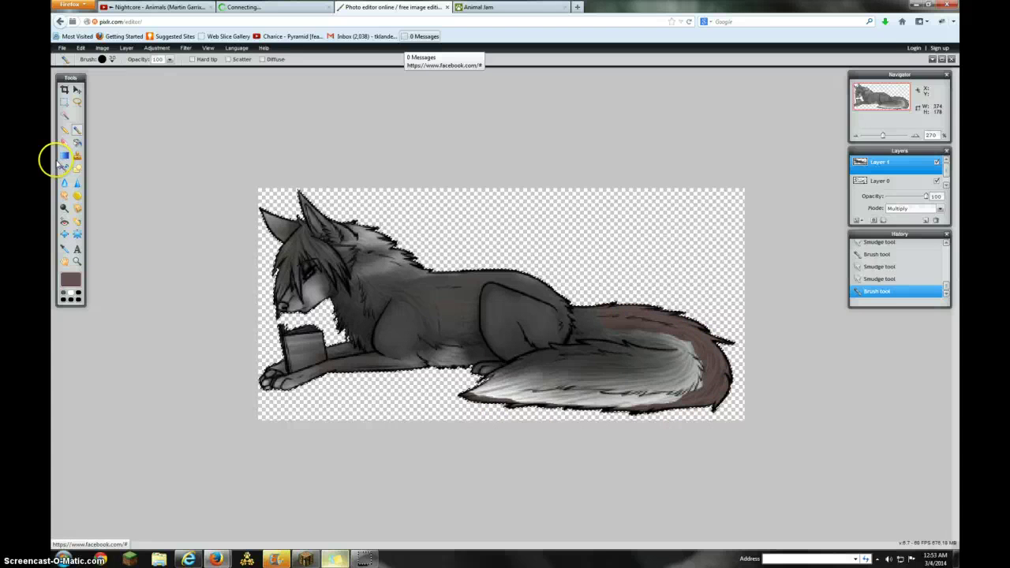
left_click(64, 195)
left_click_drag(616, 312, 611, 315)
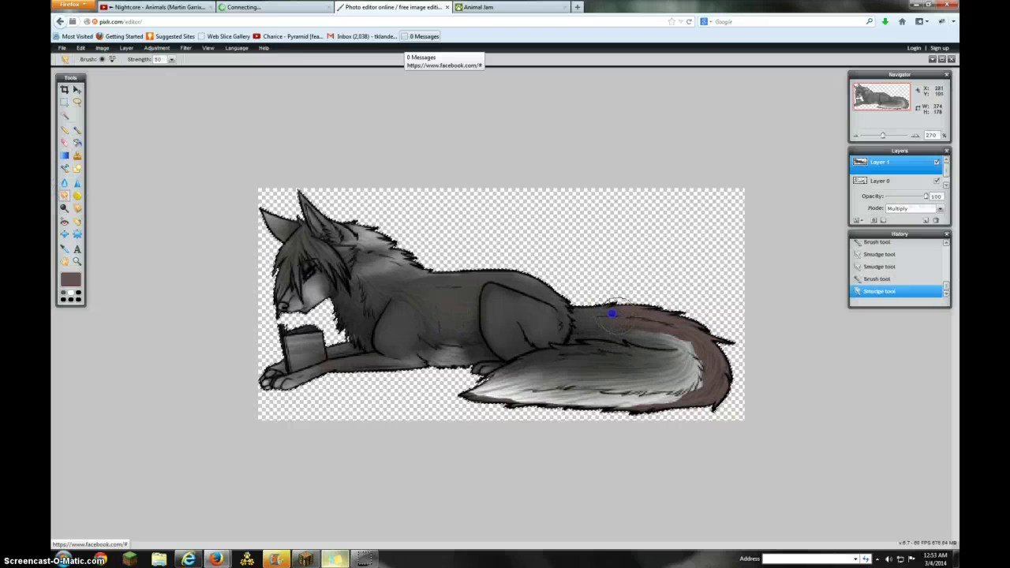
left_click_drag(699, 359, 698, 373)
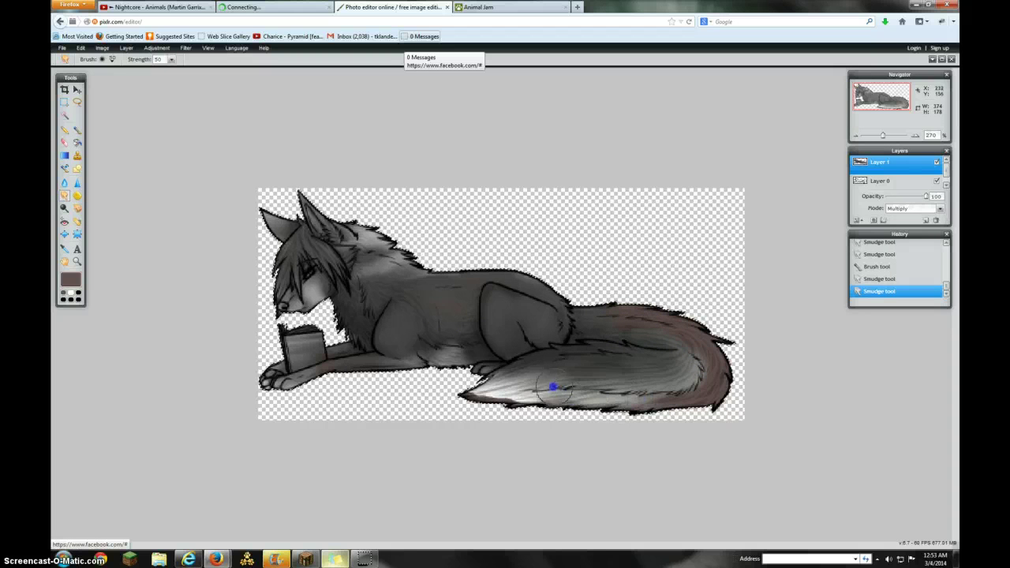
left_click_drag(696, 326, 747, 320)
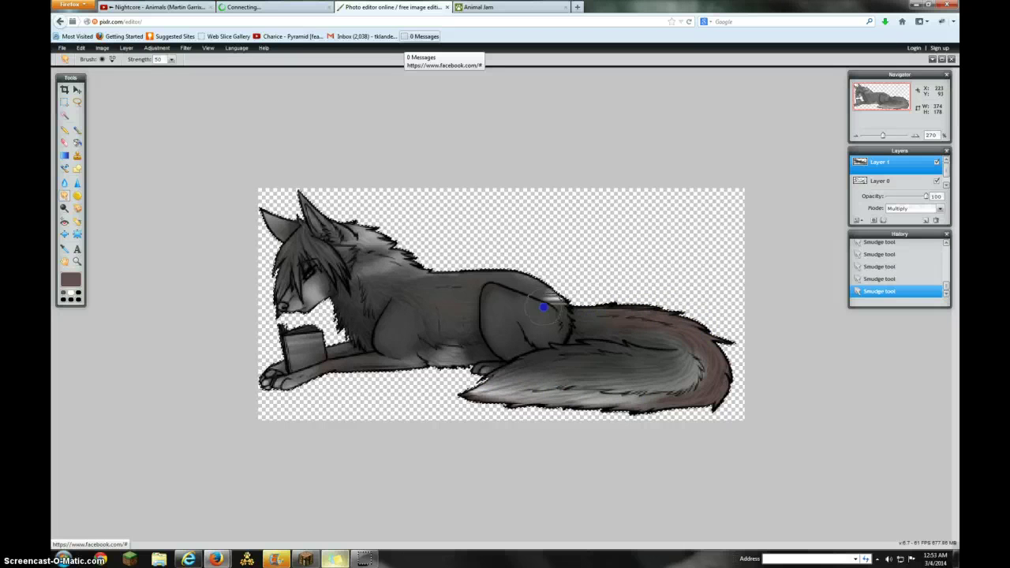
Step: Smudge the fur shading further across the wolf's face, back, lower body and tail edges
left_click_drag(277, 282, 211, 255)
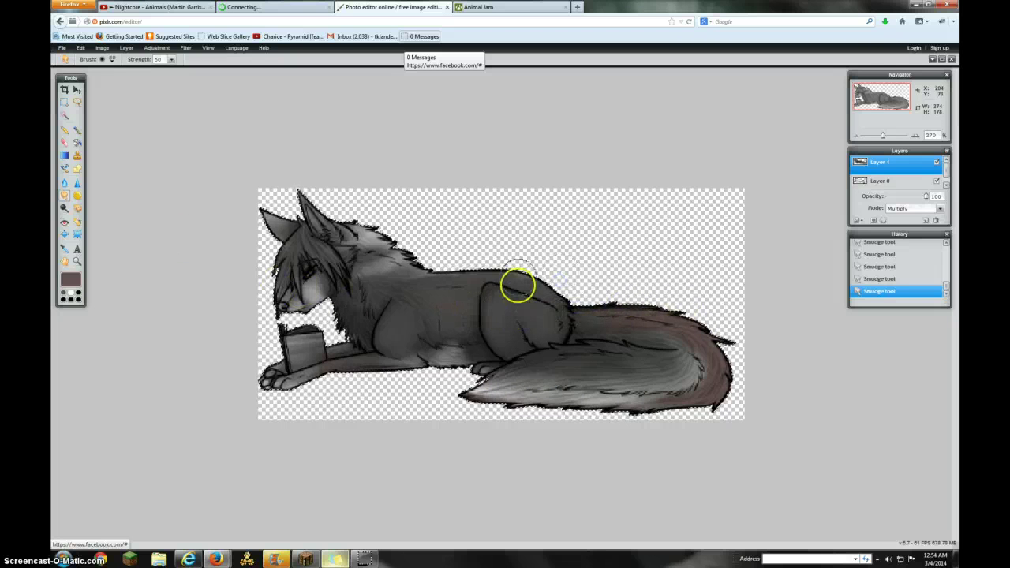
left_click_drag(450, 287, 454, 288)
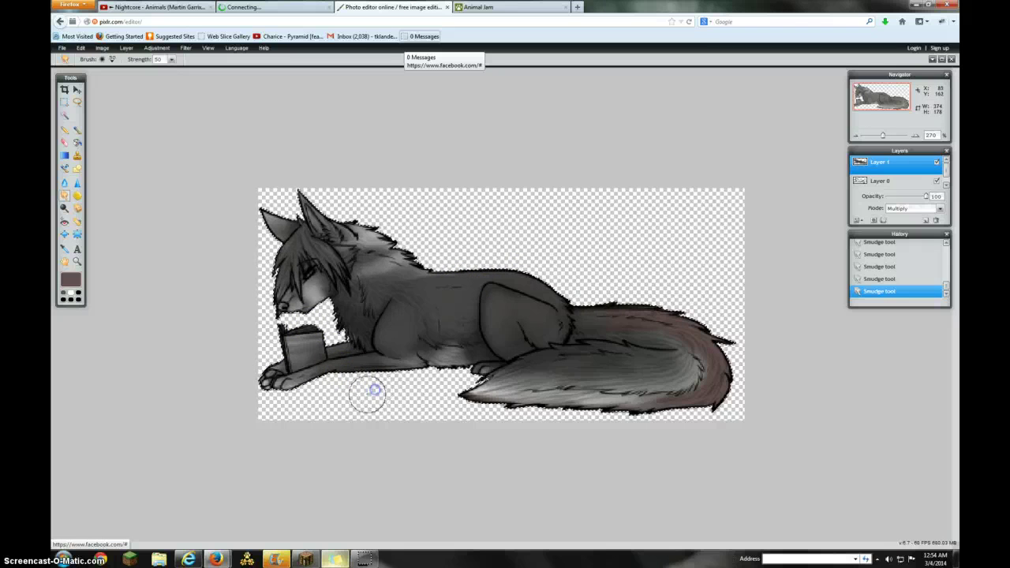
mouse_move(367, 395)
left_mouse_down()
mouse_move(309, 276)
mouse_move(279, 370)
mouse_move(535, 426)
mouse_move(696, 402)
mouse_move(669, 377)
mouse_move(686, 383)
mouse_move(643, 406)
left_mouse_up()
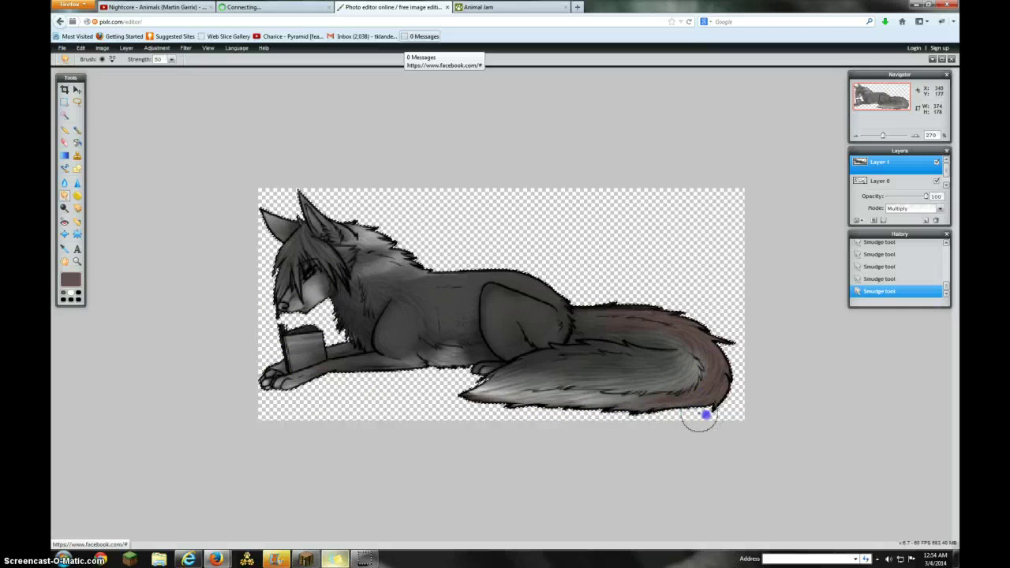
mouse_move(734, 355)
left_mouse_down()
mouse_move(749, 334)
mouse_move(522, 274)
left_mouse_up()
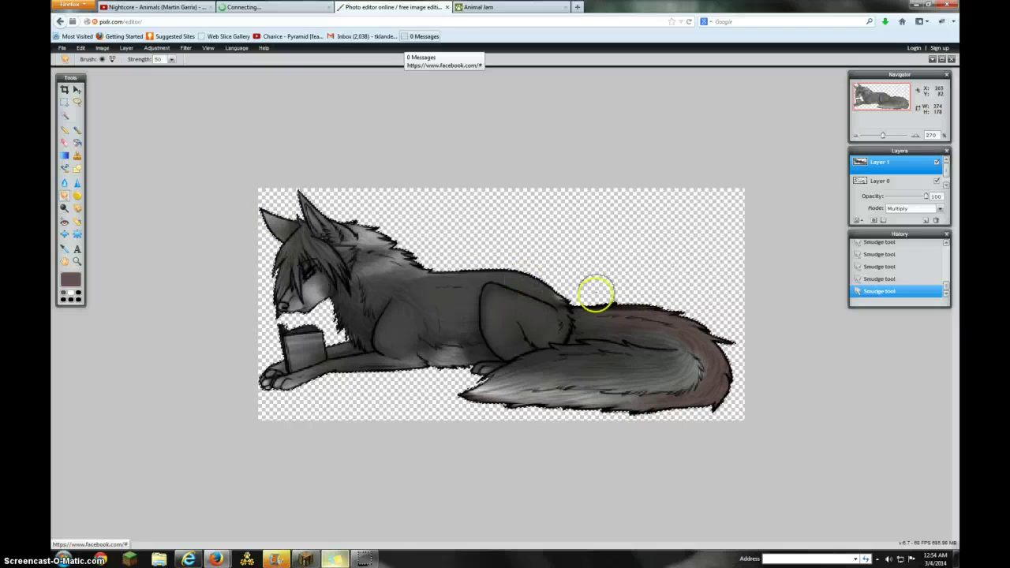
Step: Switch to YouTube, search for "nightcore WILD CAT" and open the "Nightcore - Wildcat" video
left_click(150, 7)
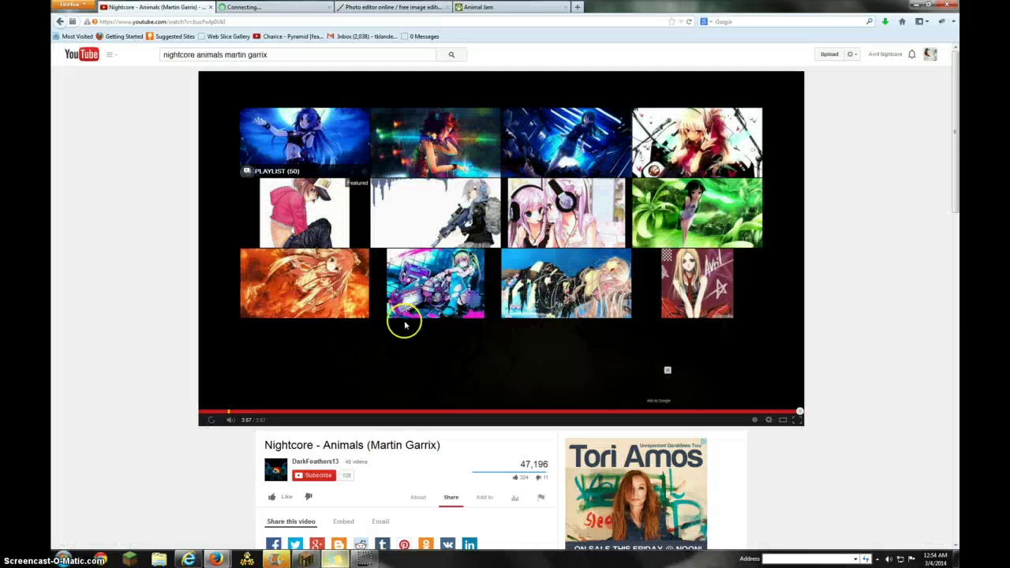
left_click_drag(269, 55, 197, 72)
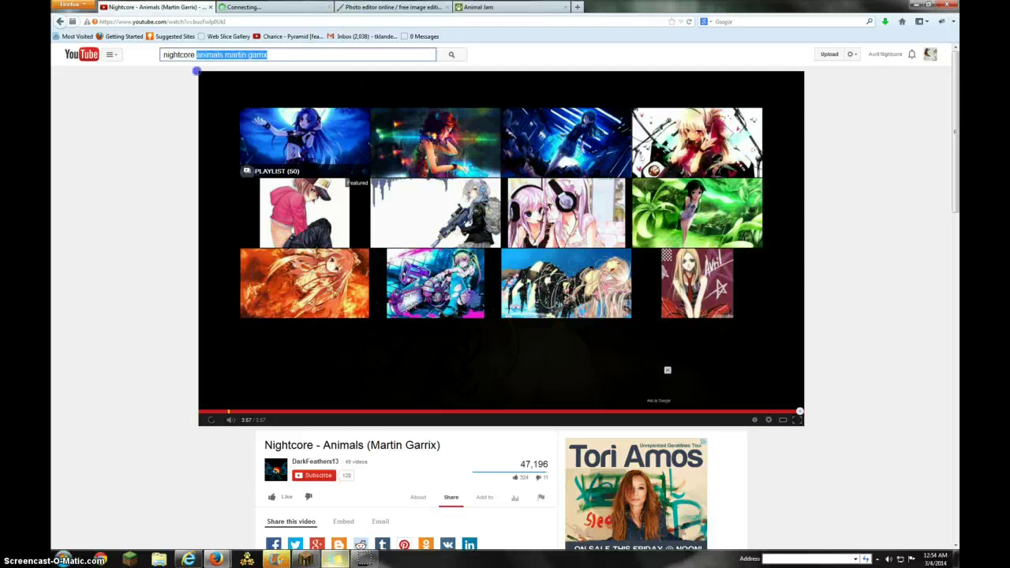
type("WILD CAT")
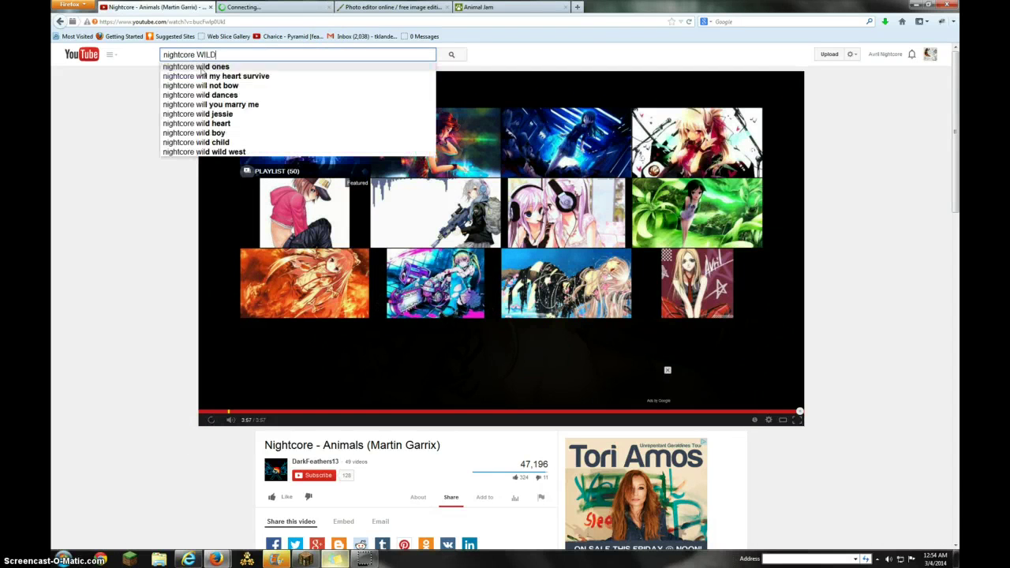
key("Return")
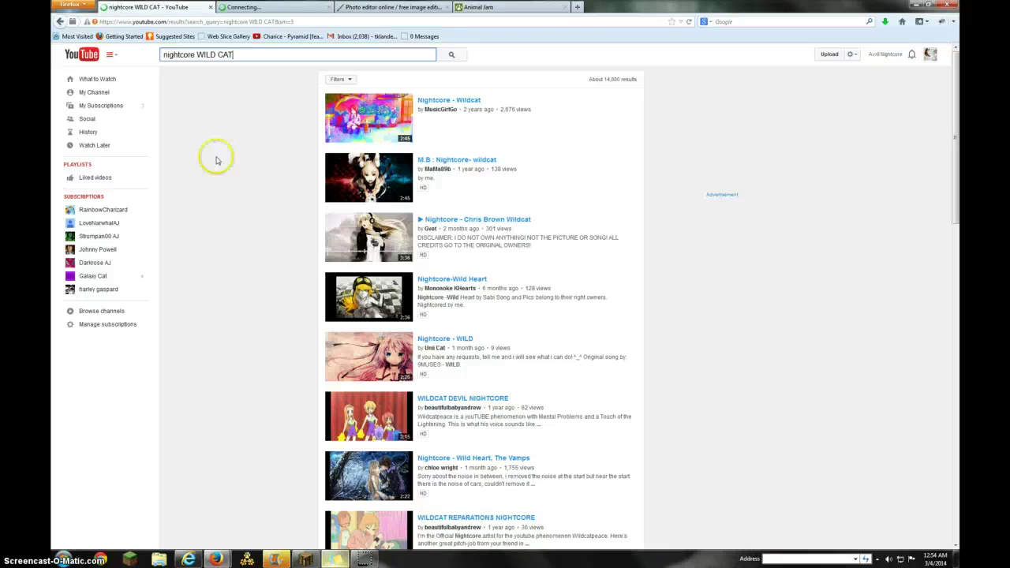
left_click(448, 99)
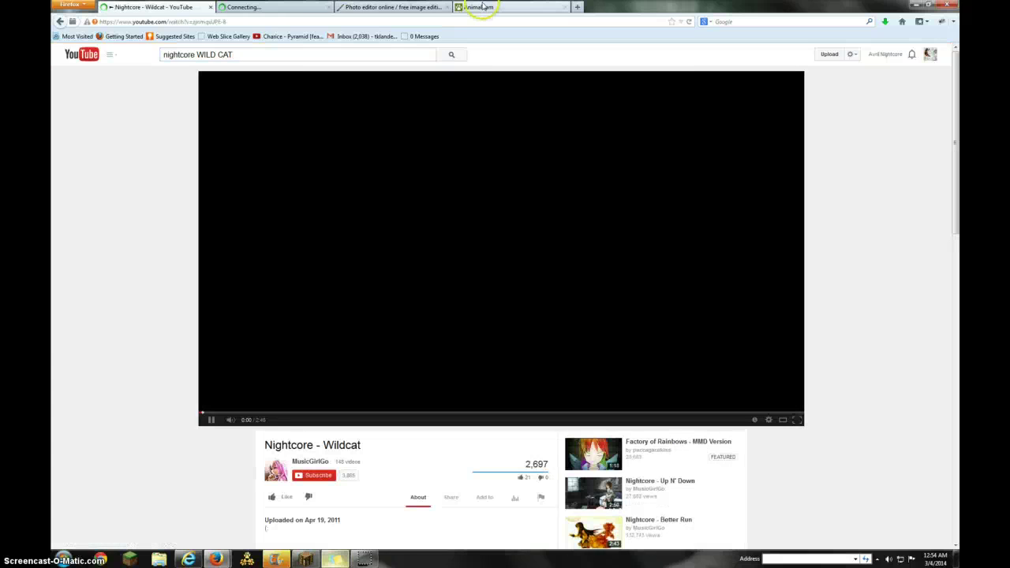
Step: Check the FarmVille game page and return to the Pixlr editor
left_click(485, 7)
left_click(271, 6)
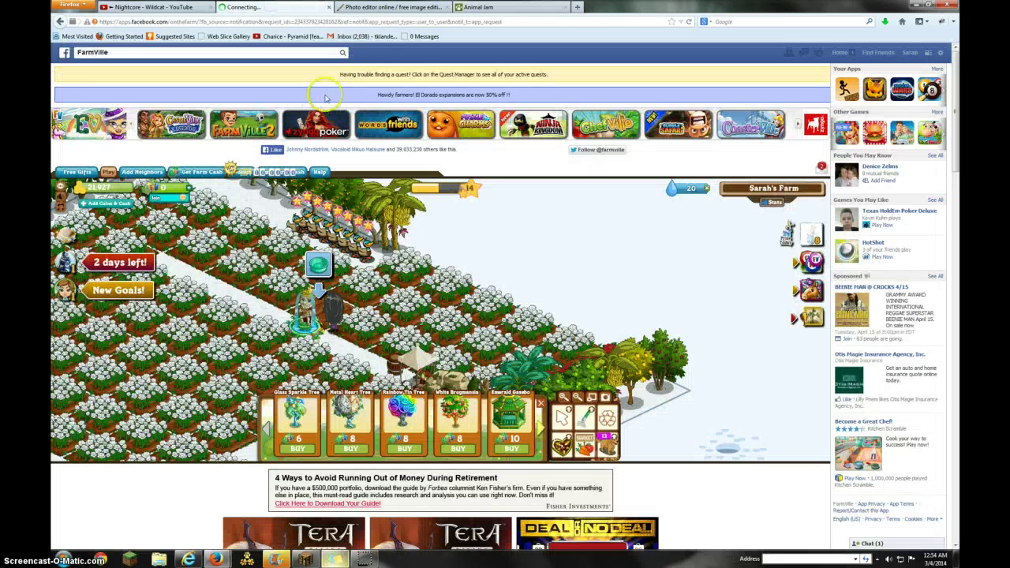
left_click(390, 7)
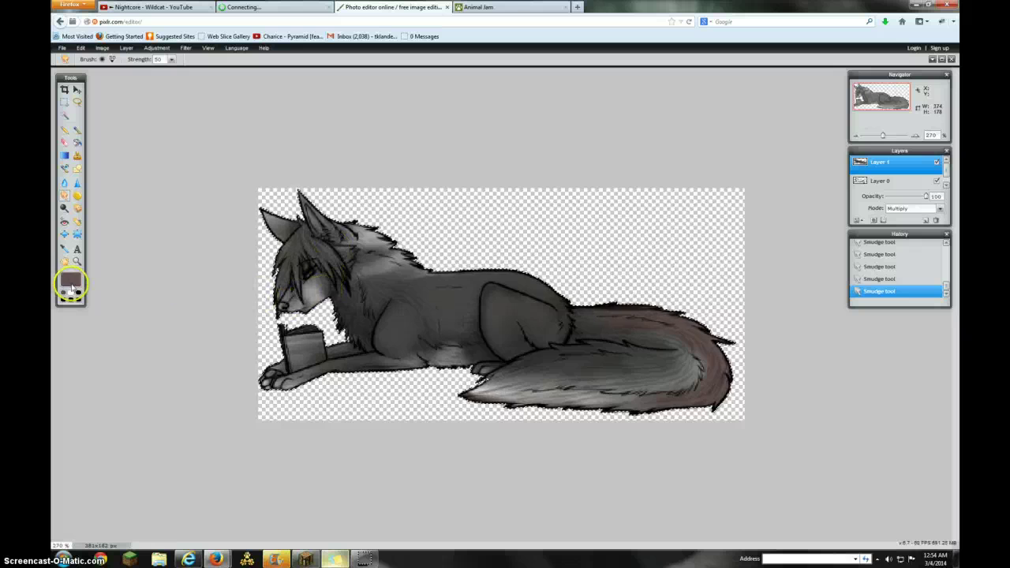
Step: Set the paint color to grayish teal 819b9c
left_click(71, 281)
left_click_drag(434, 270, 441, 245)
left_click(446, 304)
left_click(444, 241)
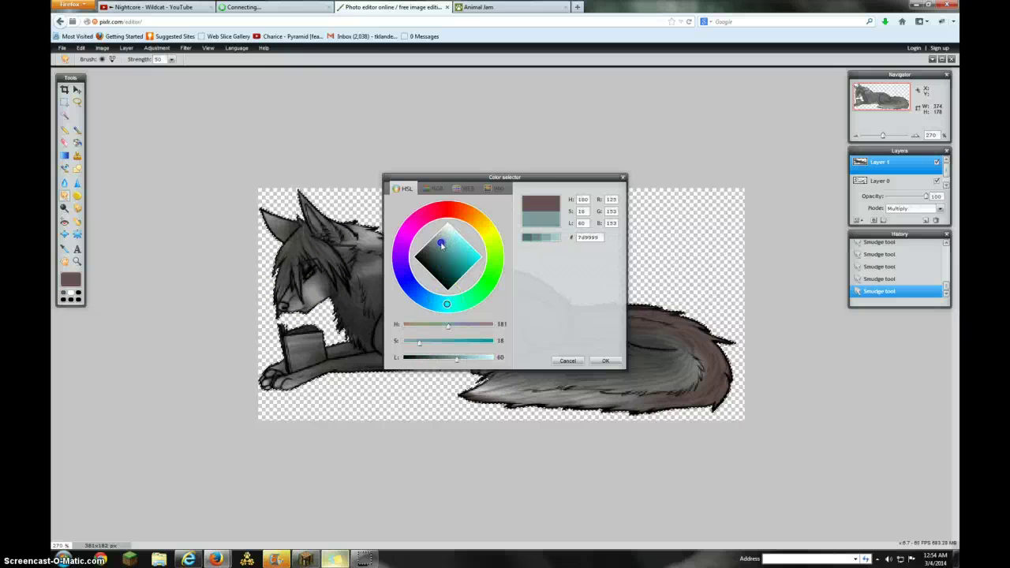
left_click(605, 362)
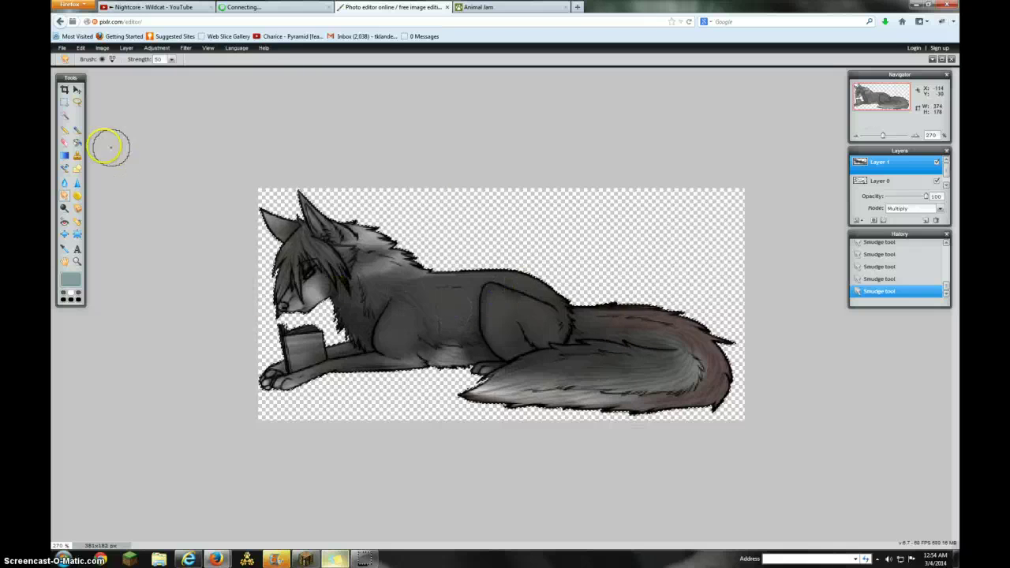
Step: Paint a grayish teal spot on the wolf's side with the Brush tool and smudge it into the gray fur
left_click(76, 130)
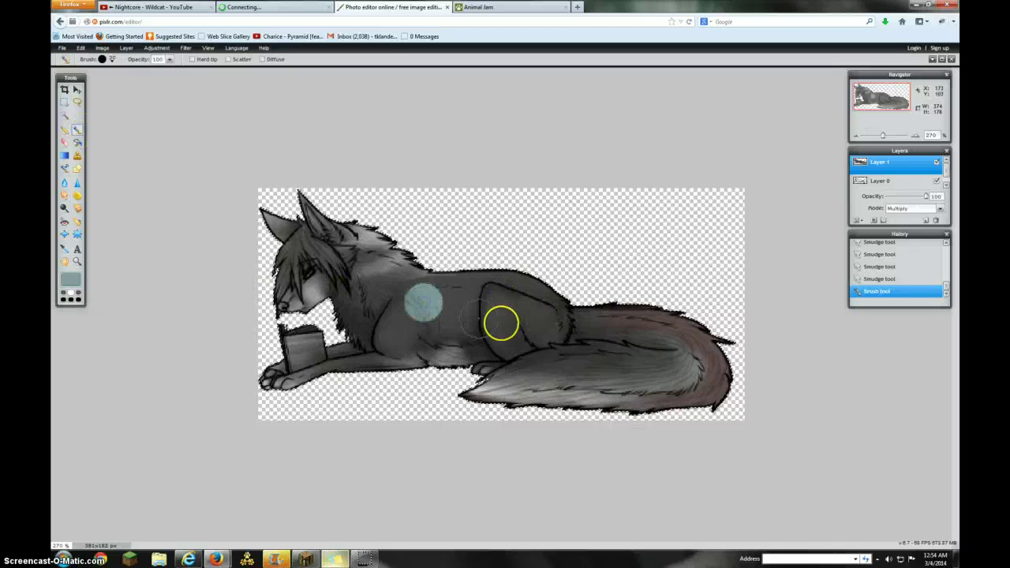
left_click(64, 196)
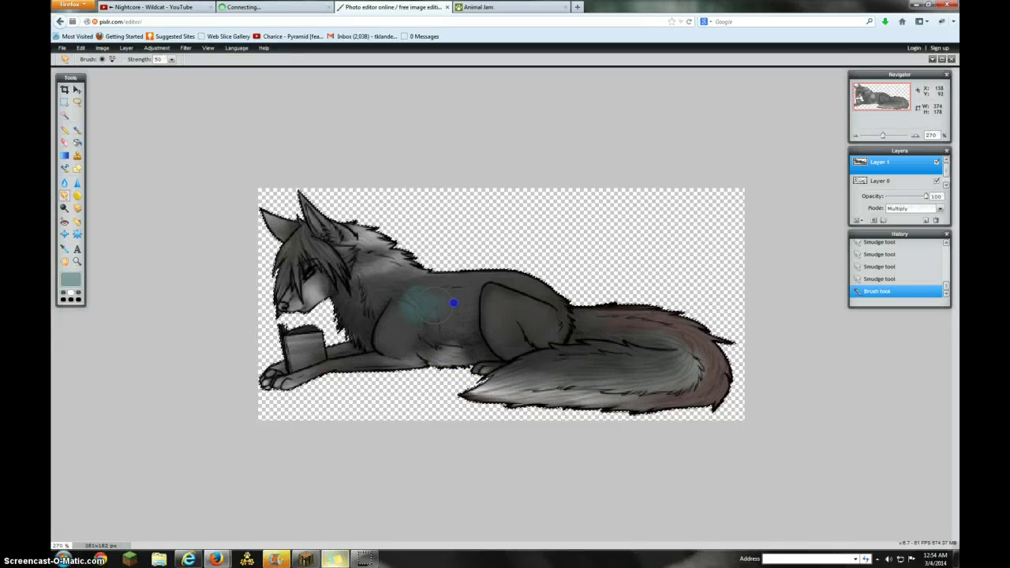
left_click_drag(496, 297, 493, 298)
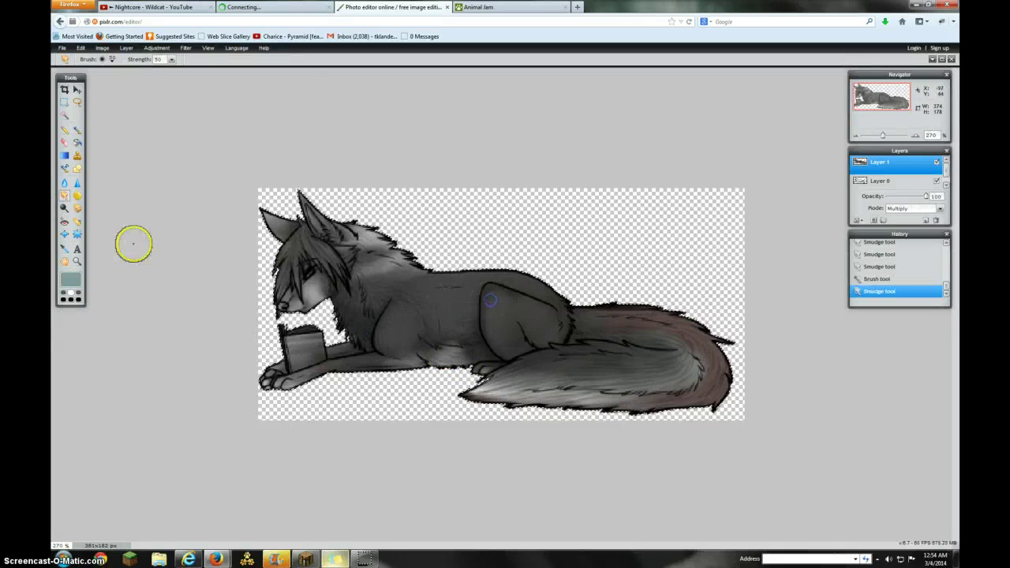
Step: Dab small grayish teal marks on the forehead, shoulder, side, thigh and tail with a size 5 brush and smudge them into the fur
left_click(77, 130)
left_click(105, 59)
left_click(203, 81)
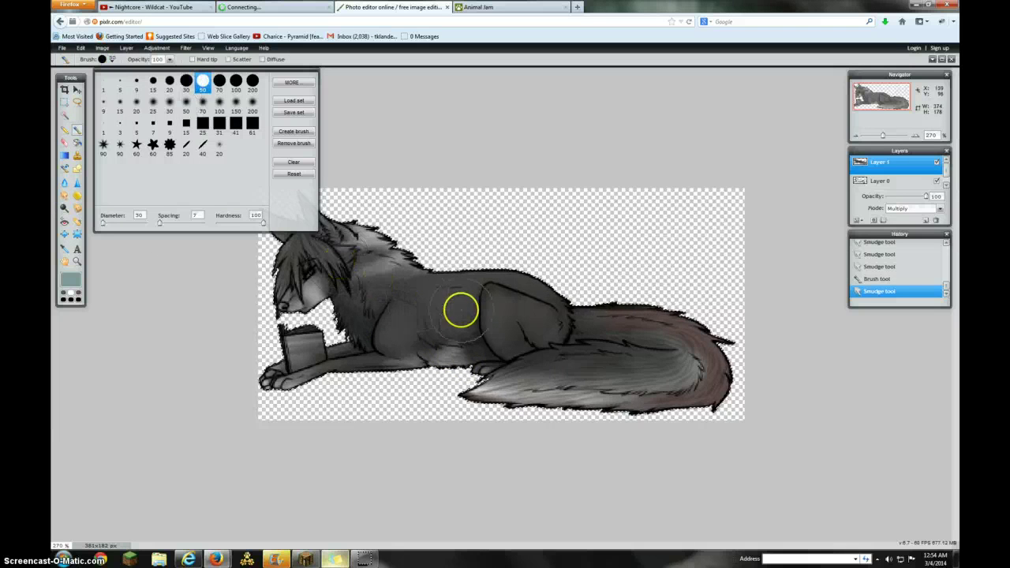
left_click(120, 80)
left_click(455, 312)
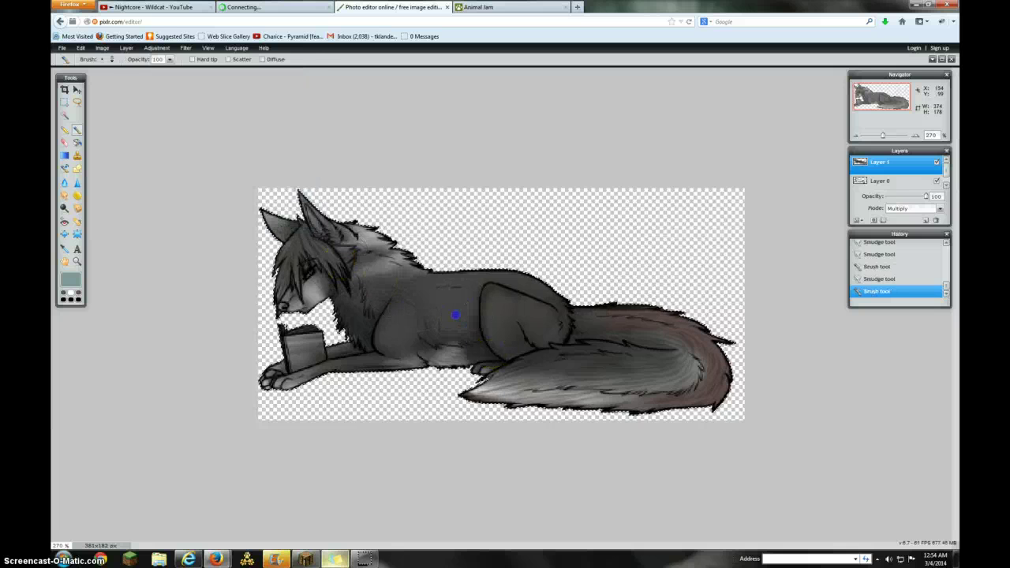
left_click(375, 292)
left_click(521, 305)
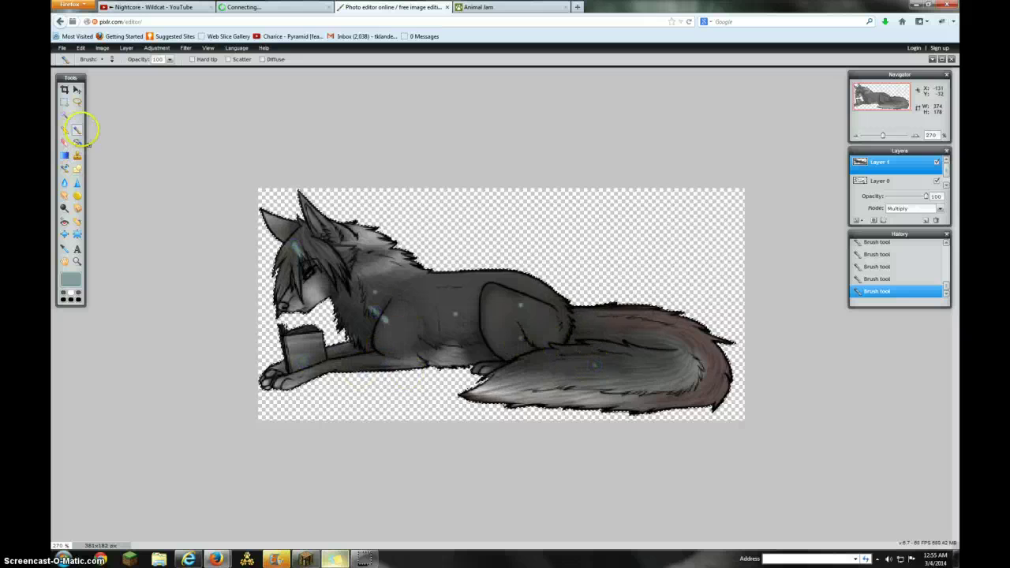
left_click(64, 198)
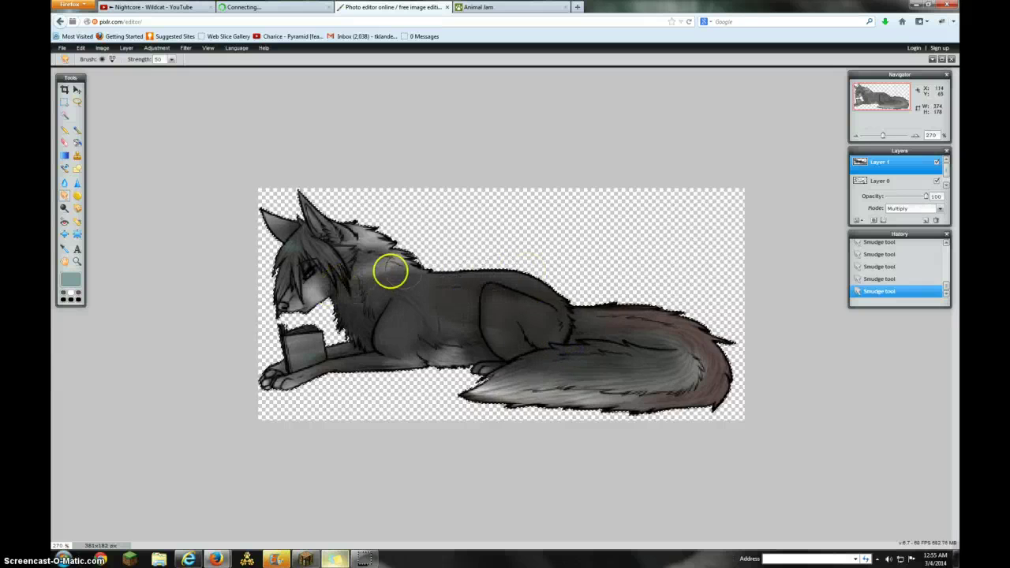
Step: Switch back to the Brush tool and set its tip to the round size 1 brush
left_click(78, 130)
left_click(107, 62)
left_click(104, 84)
left_click(154, 296)
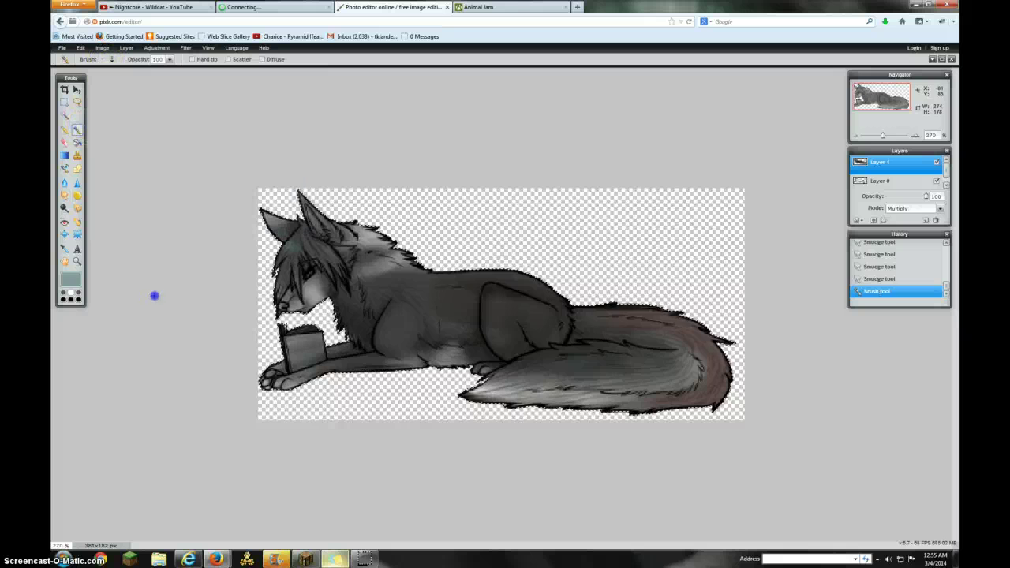
left_click(78, 282)
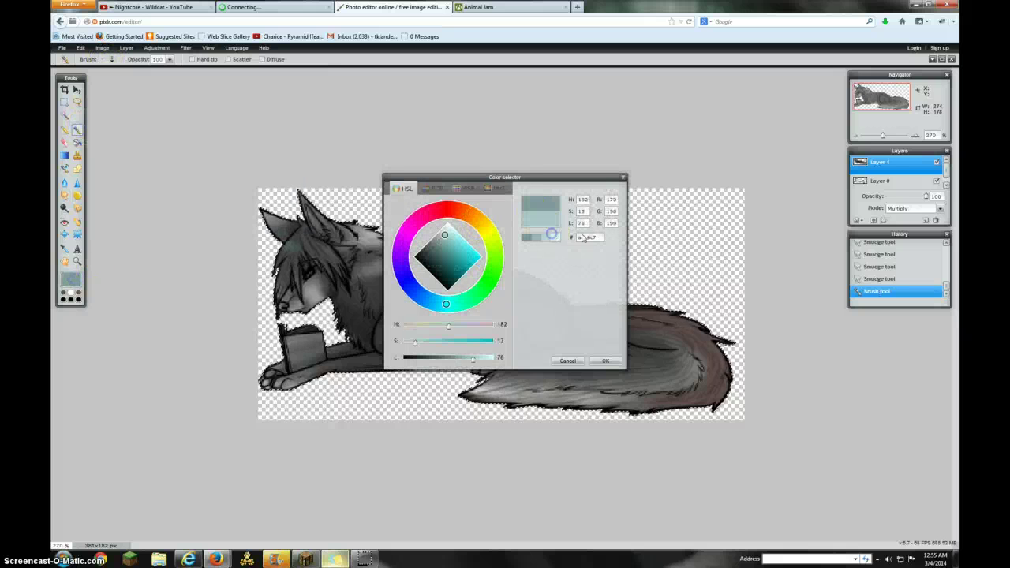
left_click(805, 190)
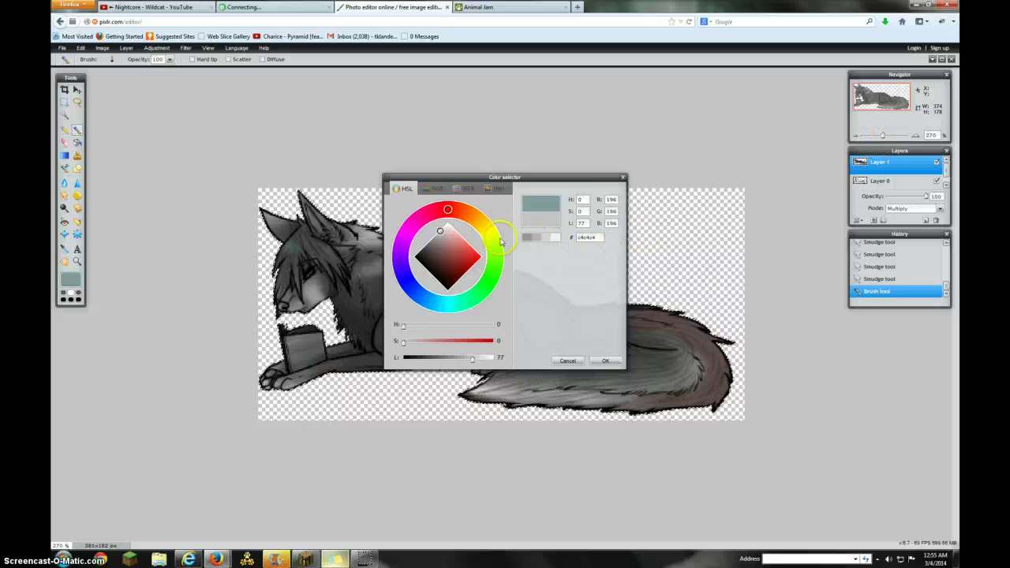
left_click(570, 360)
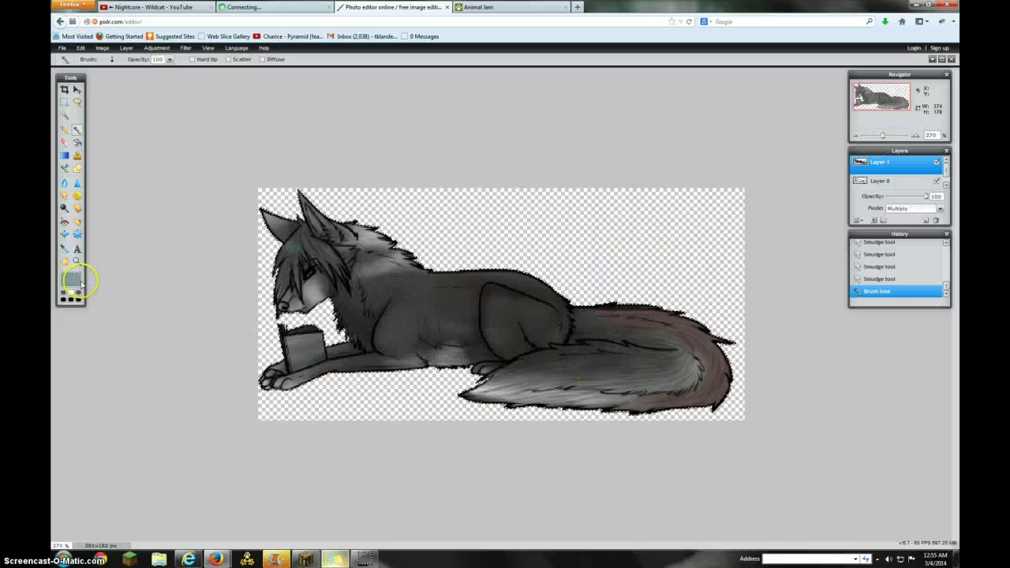
Step: Set the paint color to the lightest suggested shade of the current grayish teal
left_click(71, 280)
left_click(562, 238)
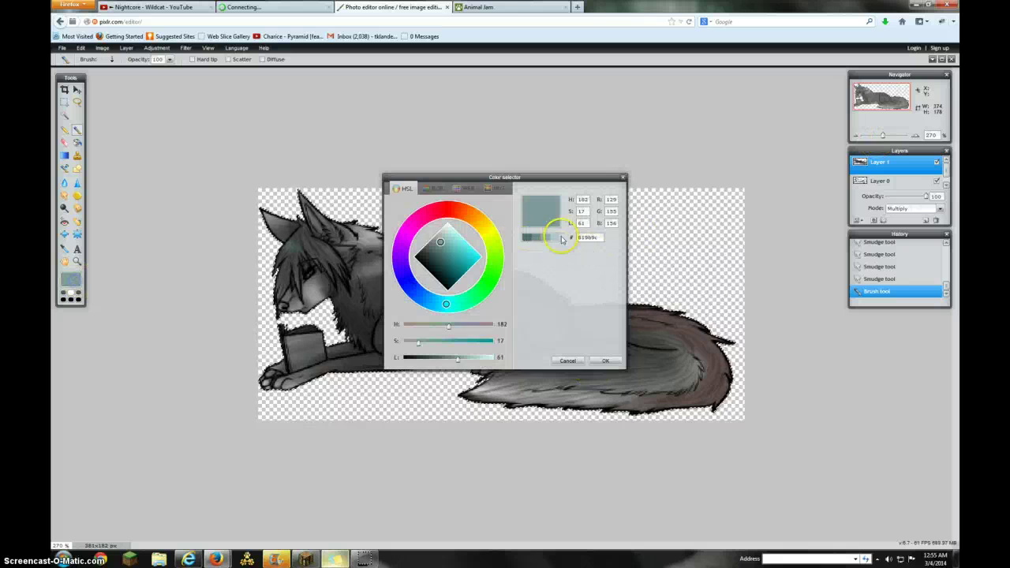
left_click(606, 360)
Step: Dab a light grayish teal highlight on the wolf's forehead hair with the Brush tool and blend it in with a smaller Smudge tip
left_click_drag(881, 133, 908, 134)
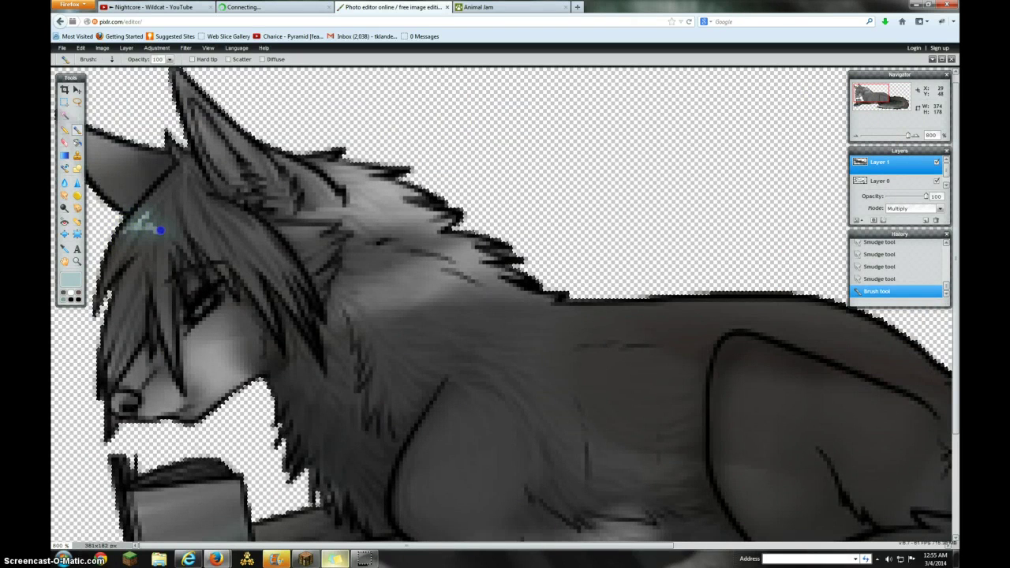
left_click(160, 230)
left_click(65, 195)
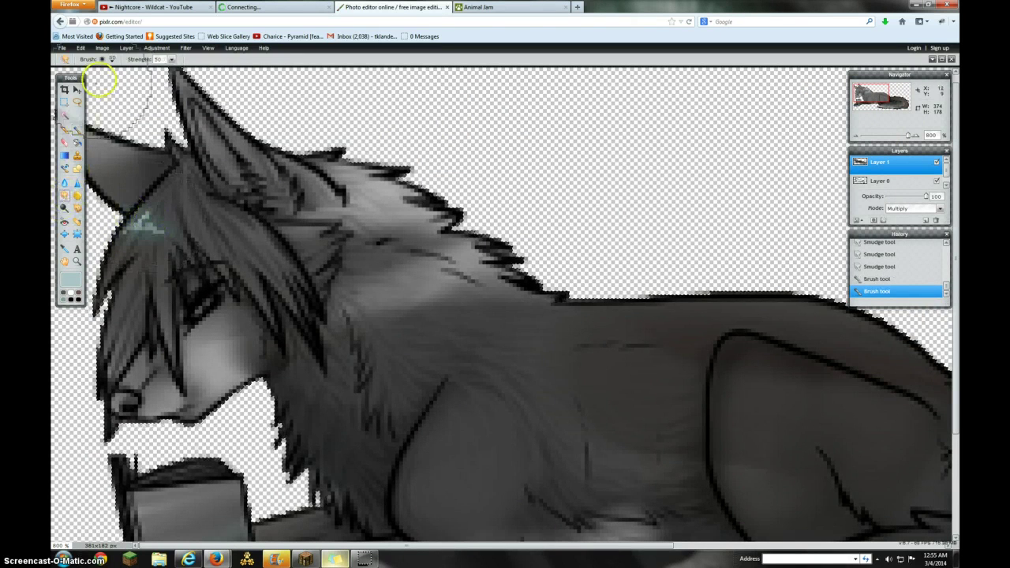
left_click(112, 59)
left_click(137, 82)
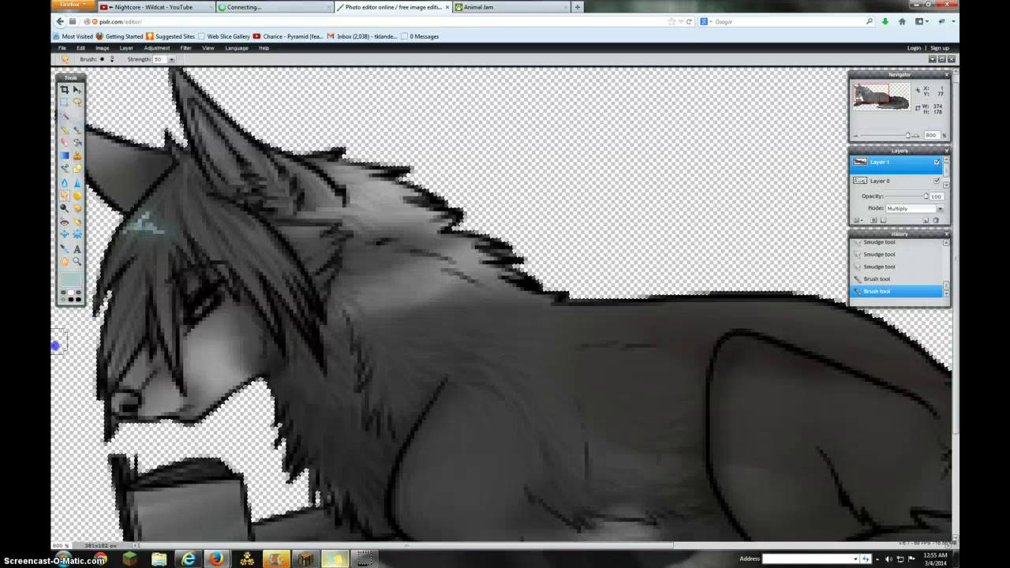
left_click_drag(150, 225, 137, 225)
left_click(137, 228)
scroll(304, 219, "down", 5)
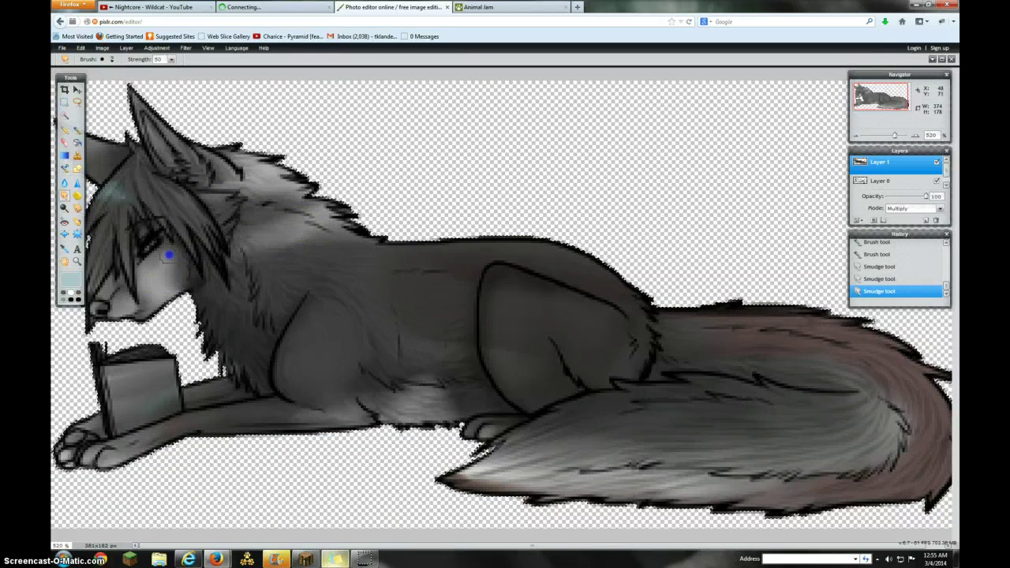
left_click(390, 419)
scroll(393, 422, "down", 1)
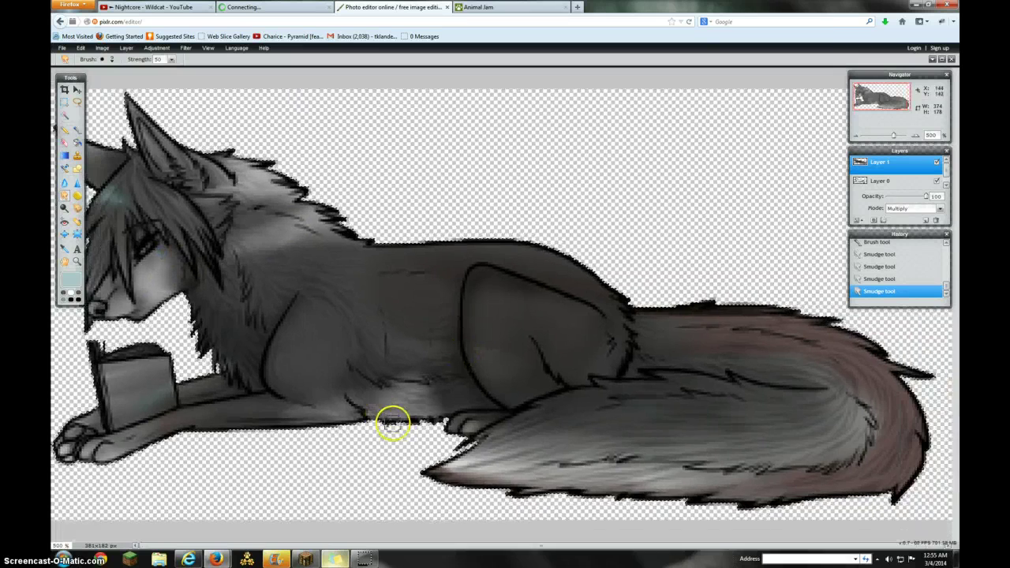
scroll(392, 422, "down", 1)
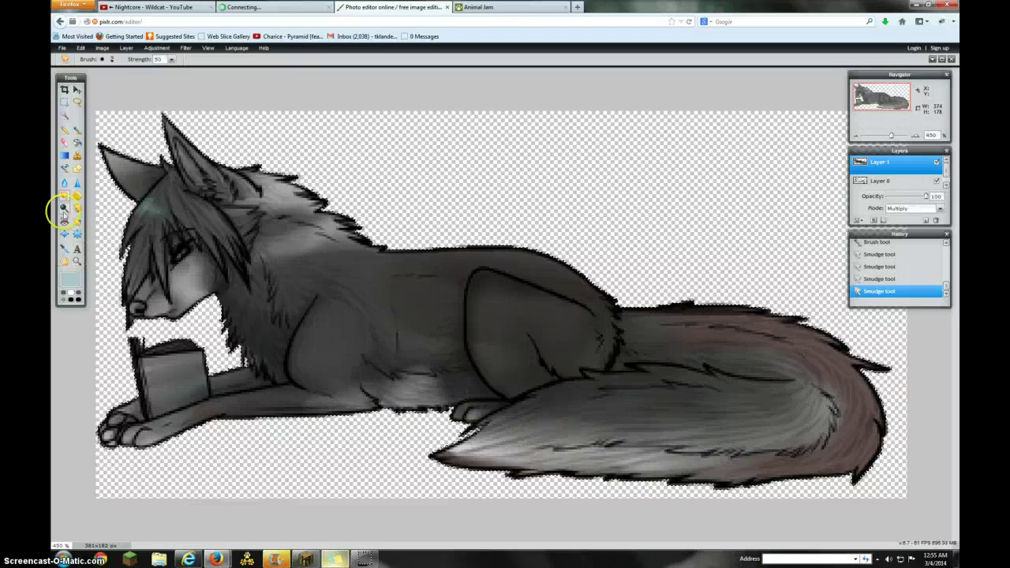
Step: Choose a light green paint color, switch to the Brush tool and color the wolf's eye with light green and white
left_click(70, 278)
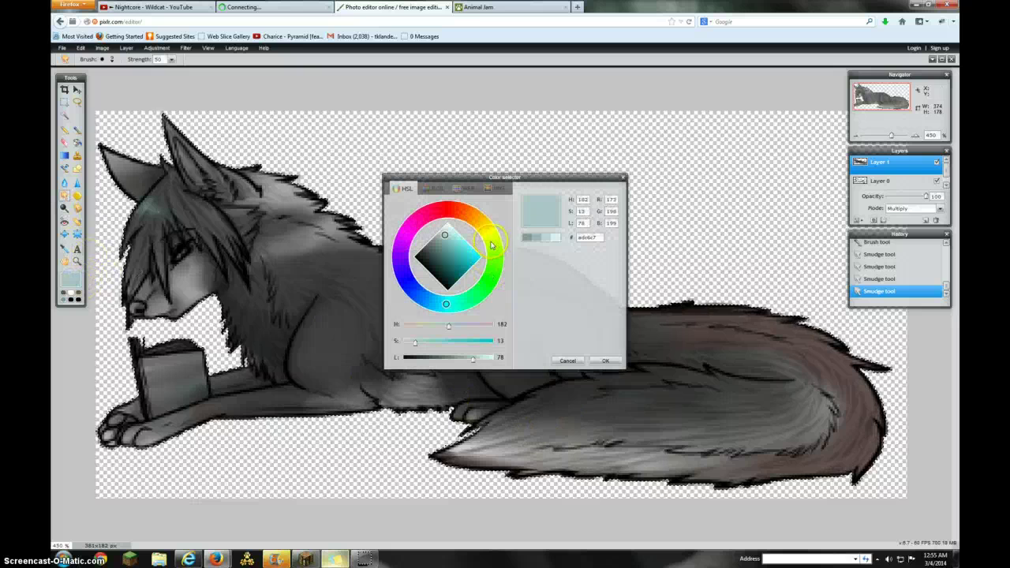
mouse_move(489, 262)
left_mouse_down()
mouse_move(486, 281)
mouse_move(456, 242)
left_mouse_up()
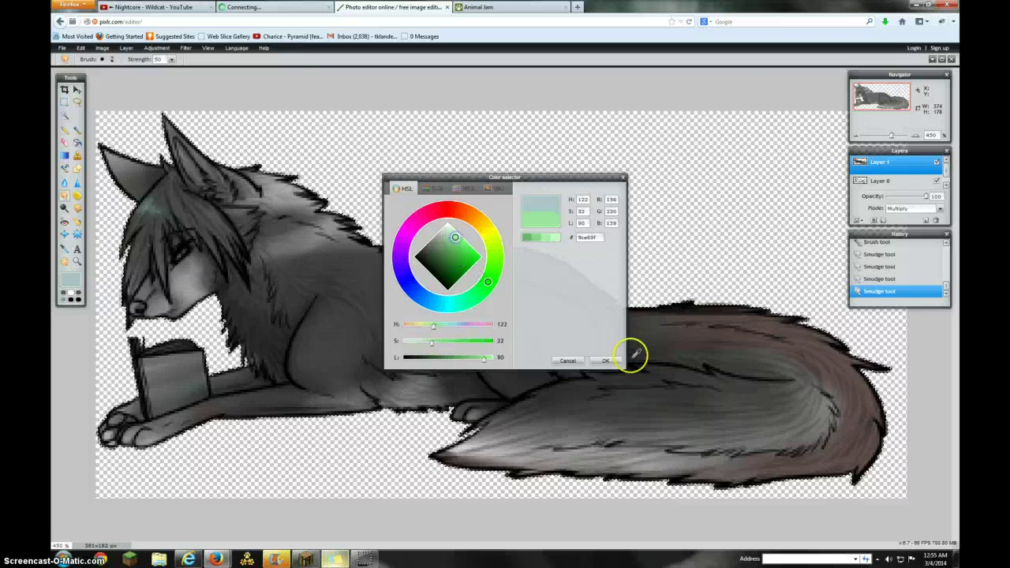
left_click(607, 360)
left_click(78, 130)
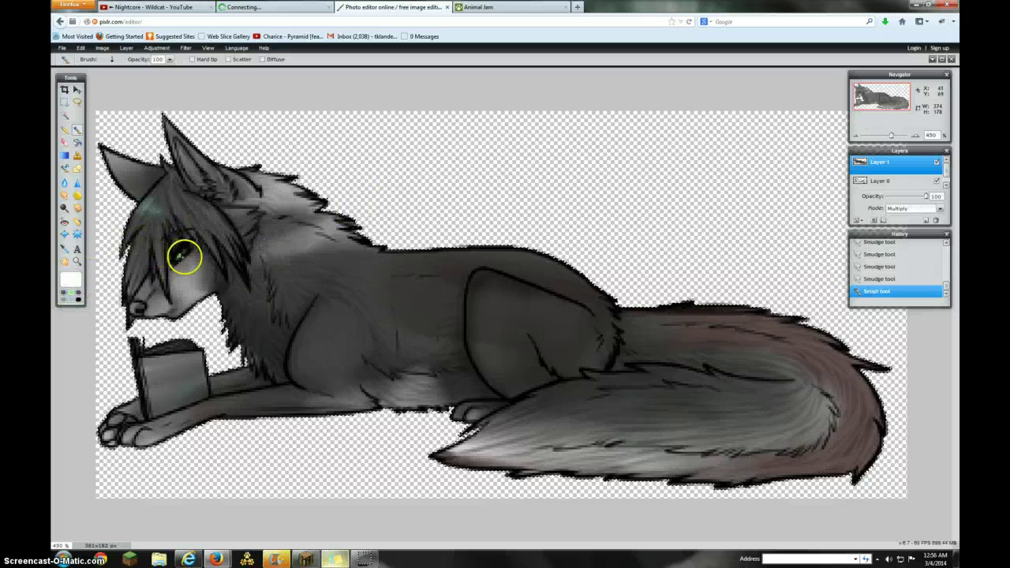
left_click_drag(180, 249, 185, 254)
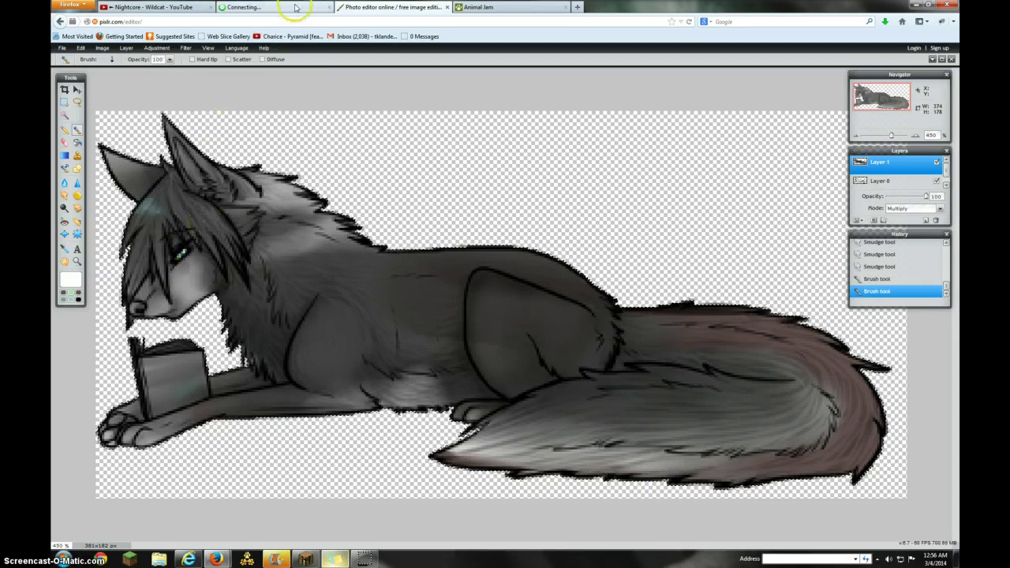
Step: Switch to the Animal Jam website, reload its home page and try to start the game
left_click(268, 7)
left_click(472, 6)
left_click(471, 22)
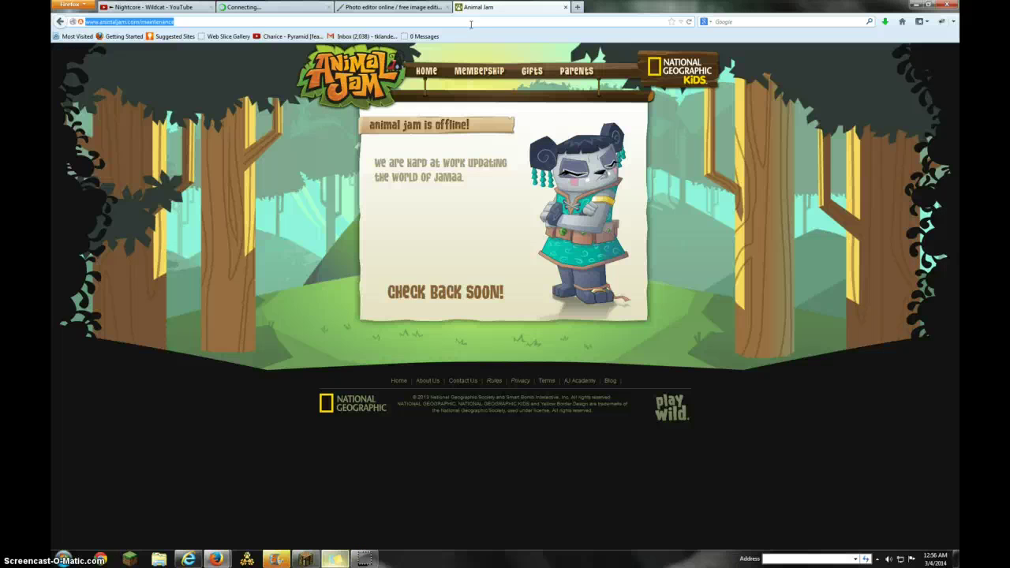
key("Return")
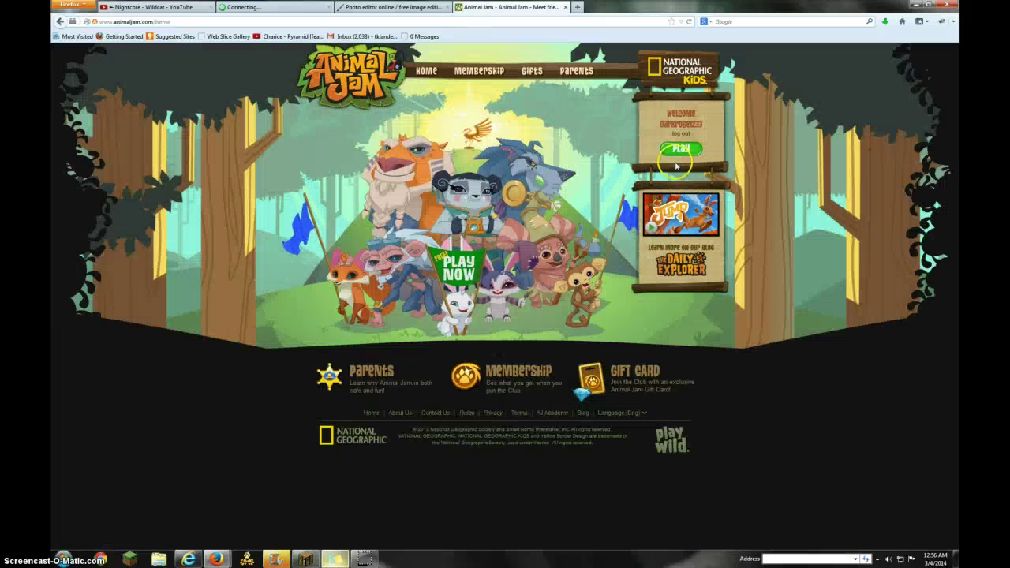
left_click(677, 158)
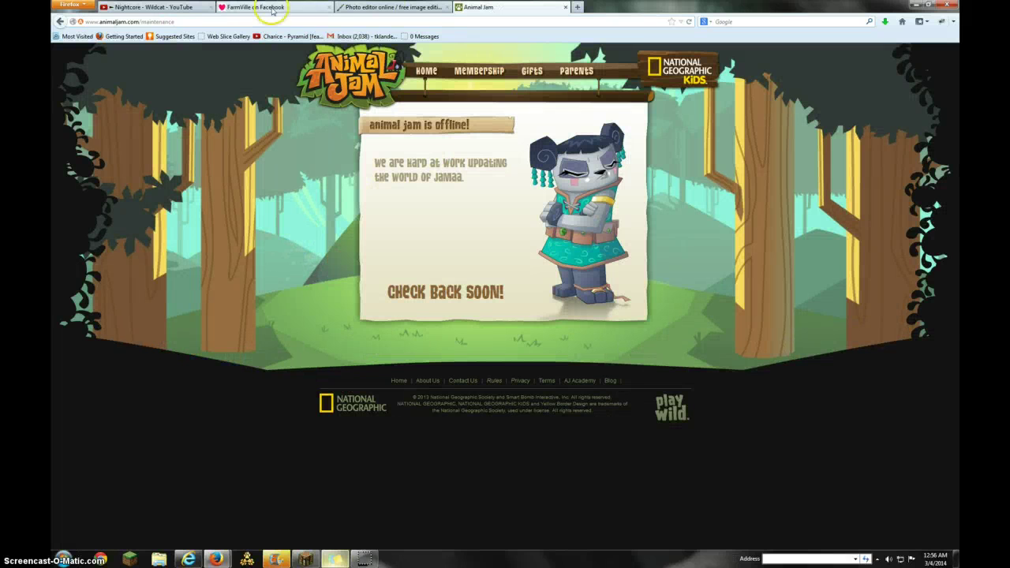
left_click(334, 559)
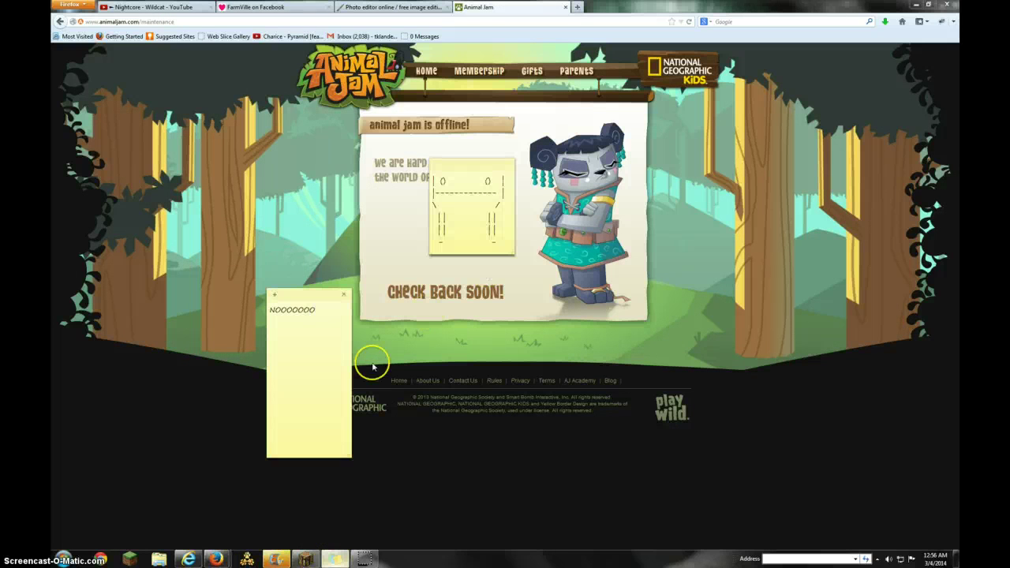
left_click_drag(327, 295, 319, 198)
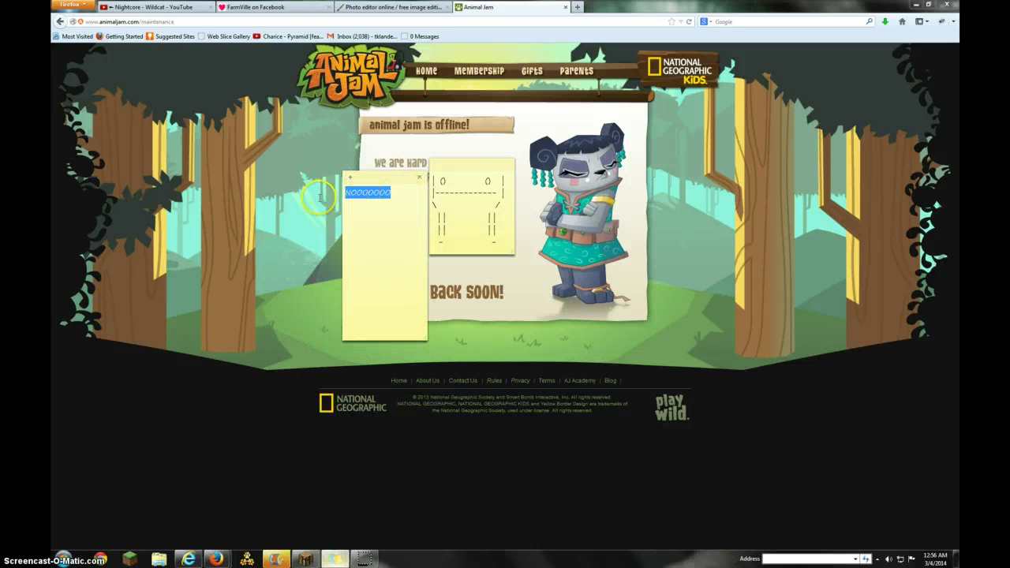
type("OM")
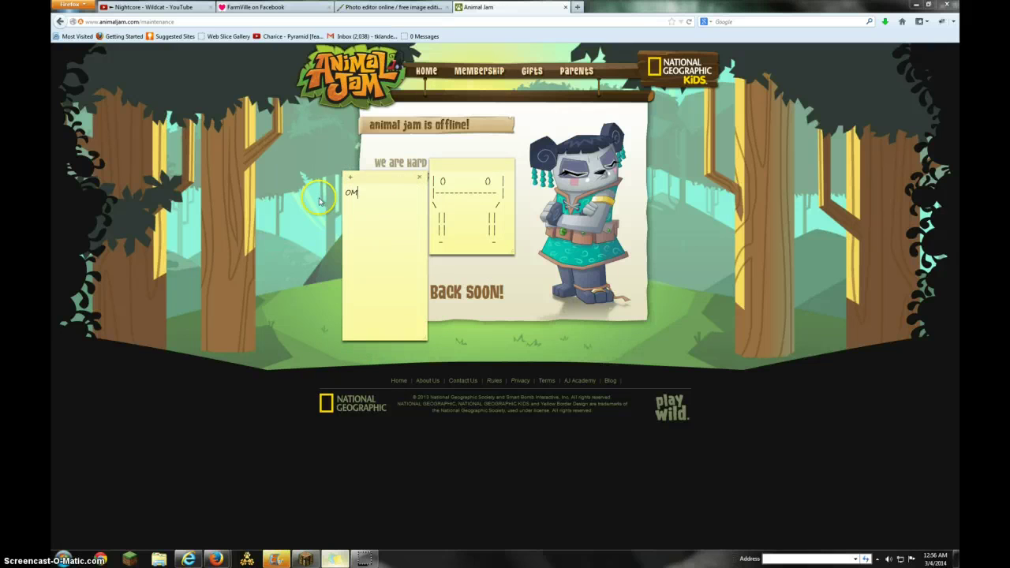
type("G")
type("REALLY HURRY UP YT")
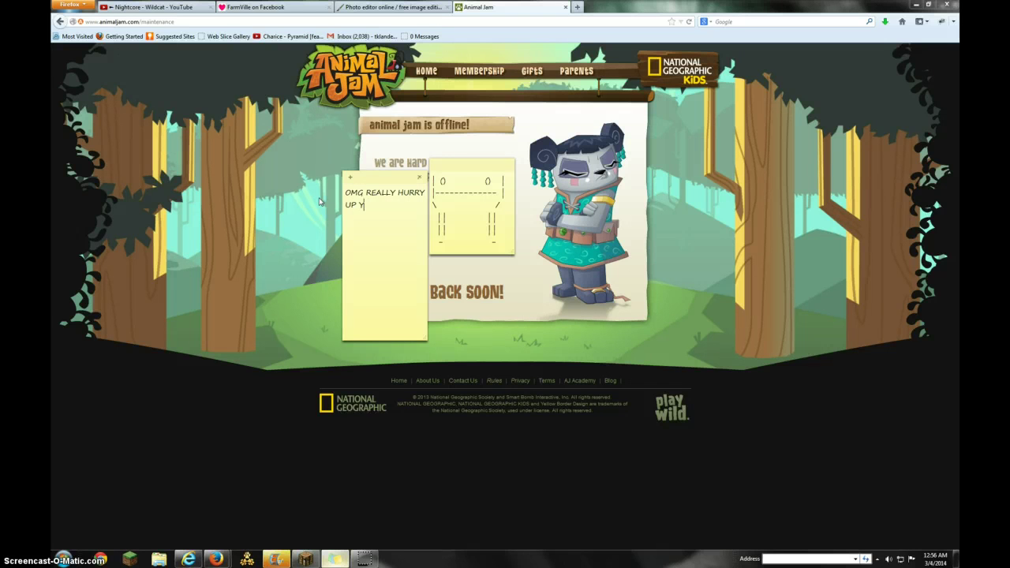
key("BackSpace")
type("THIS BEEN LIKE 8")
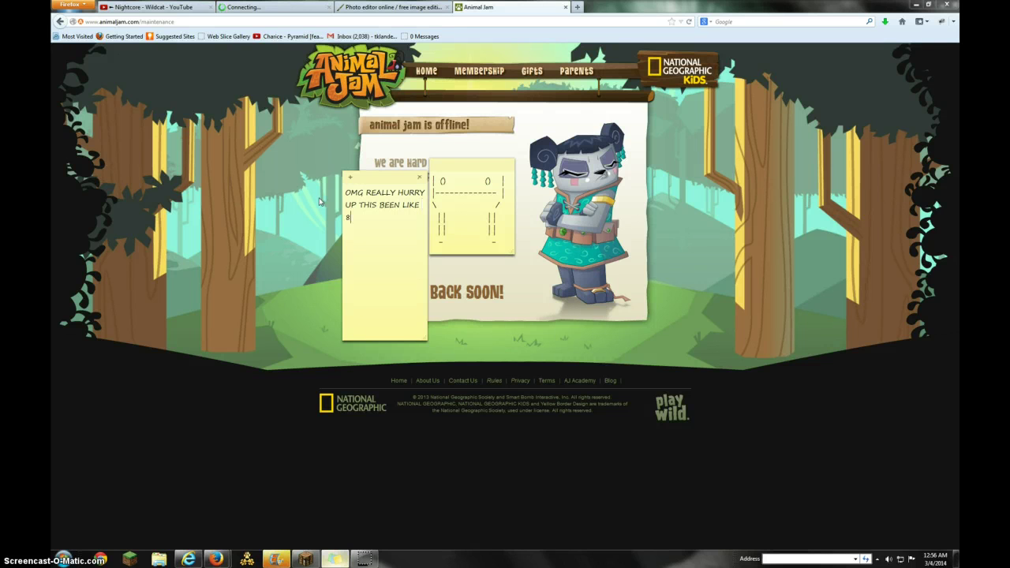
type("0000000000")
type(" HOUR")
type("S <not a")
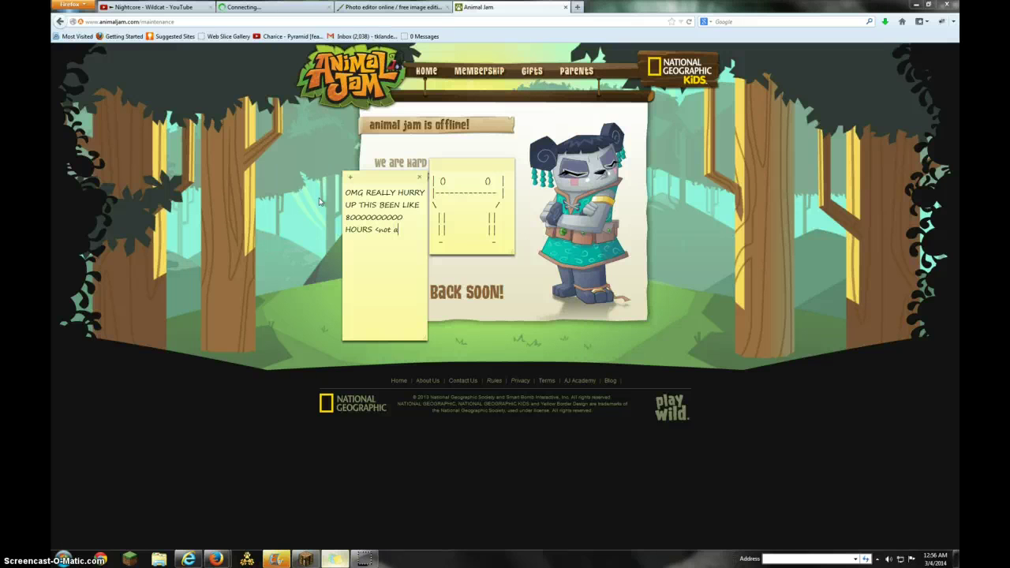
type(" joke)")
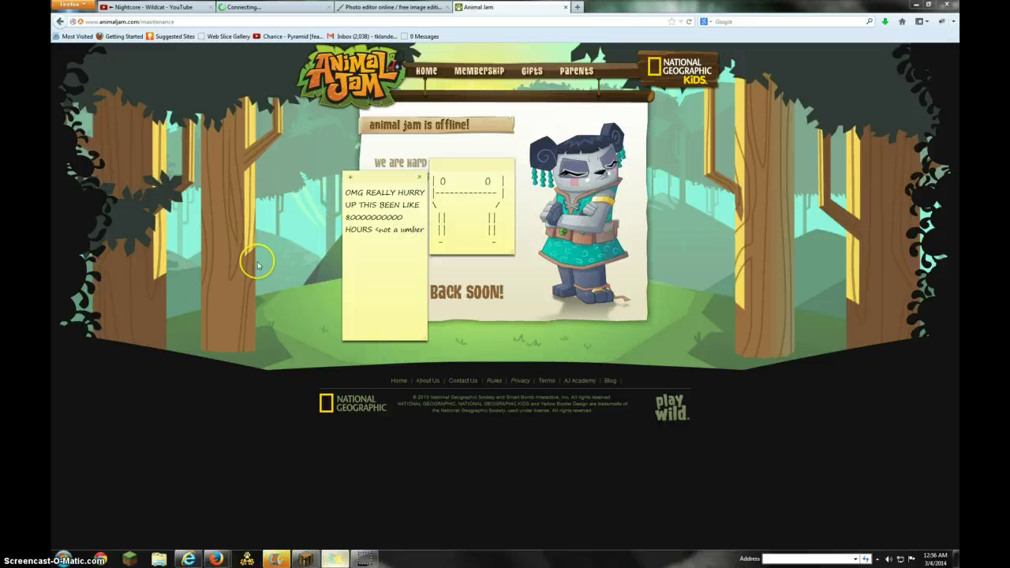
left_click(257, 261)
Step: Return to the Pixlr editor and paint the wolf's nose grayish brown with the size 1 and size 5 round brushes
left_click(391, 7)
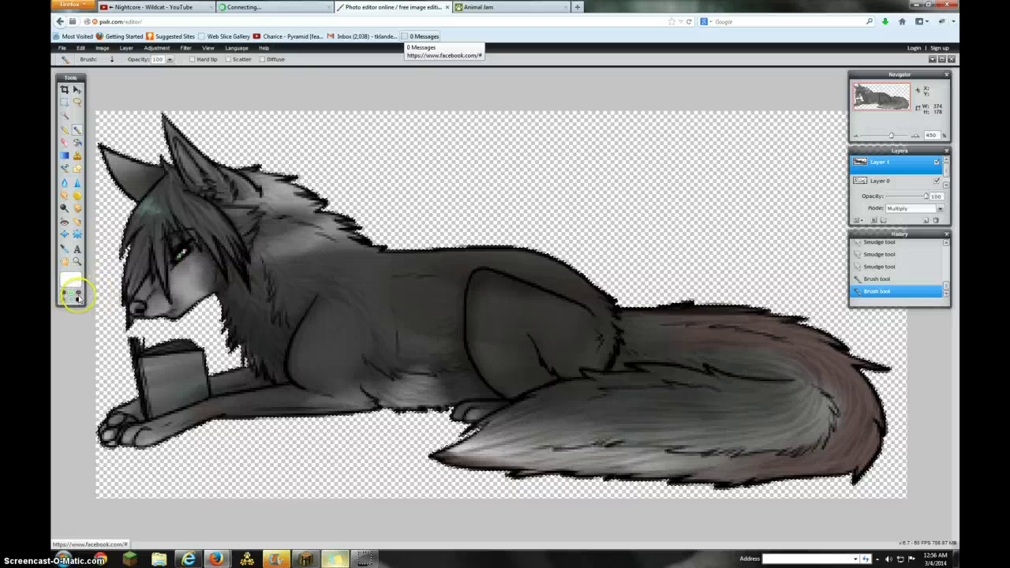
left_click(77, 295)
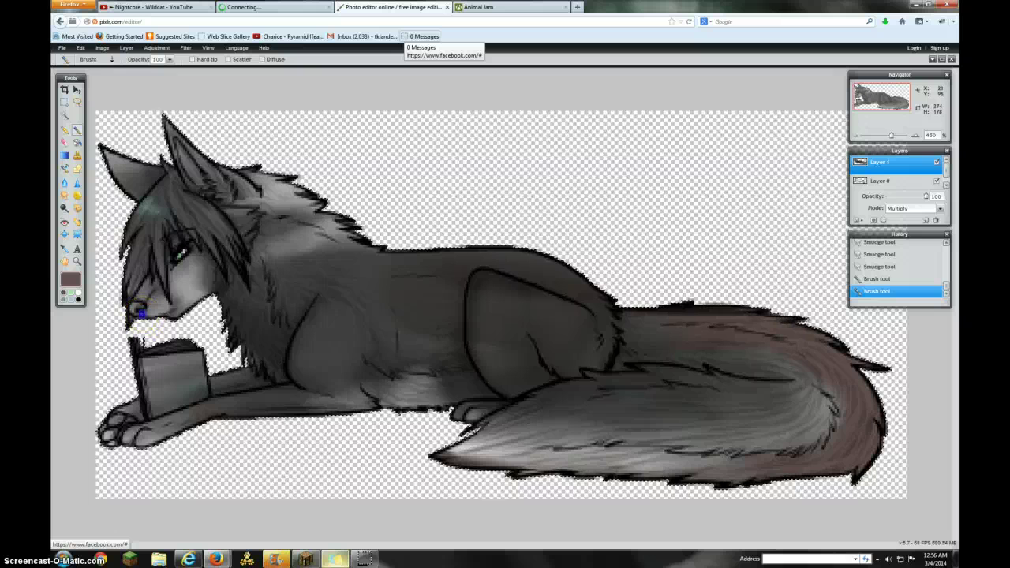
mouse_move(141, 314)
left_mouse_down()
mouse_move(129, 308)
mouse_move(140, 308)
left_mouse_up()
left_click(129, 308)
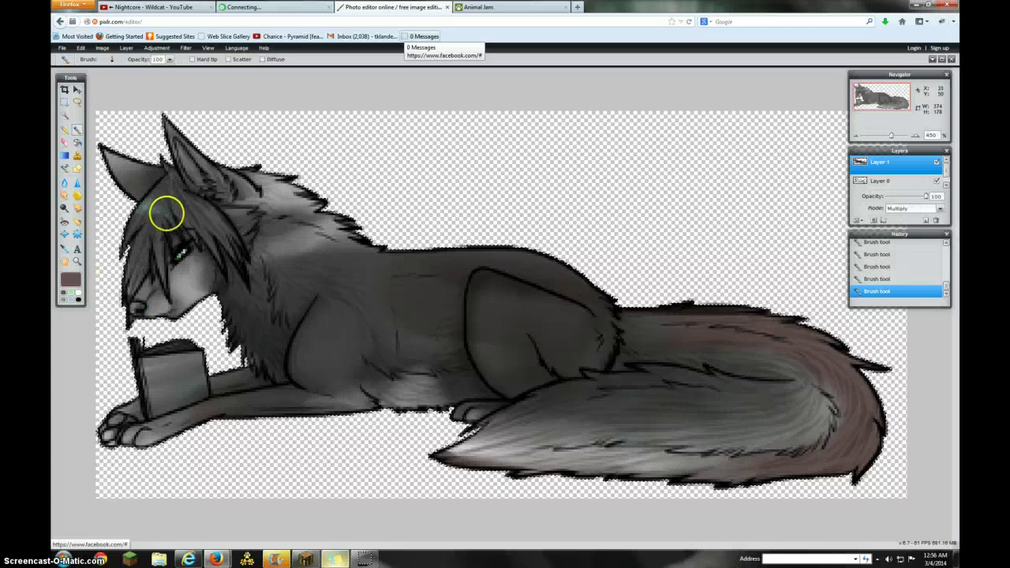
left_click(112, 59)
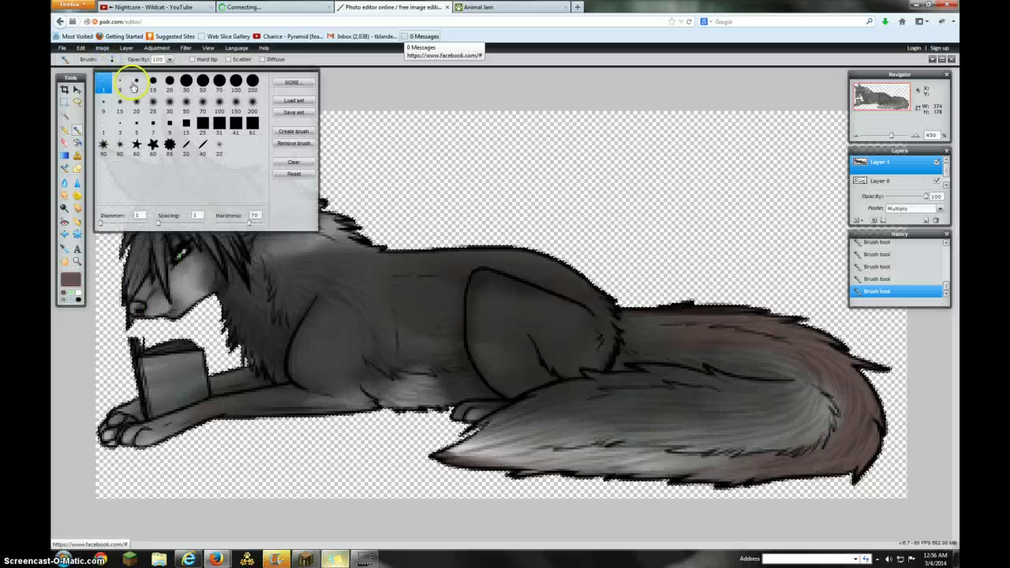
left_click(119, 83)
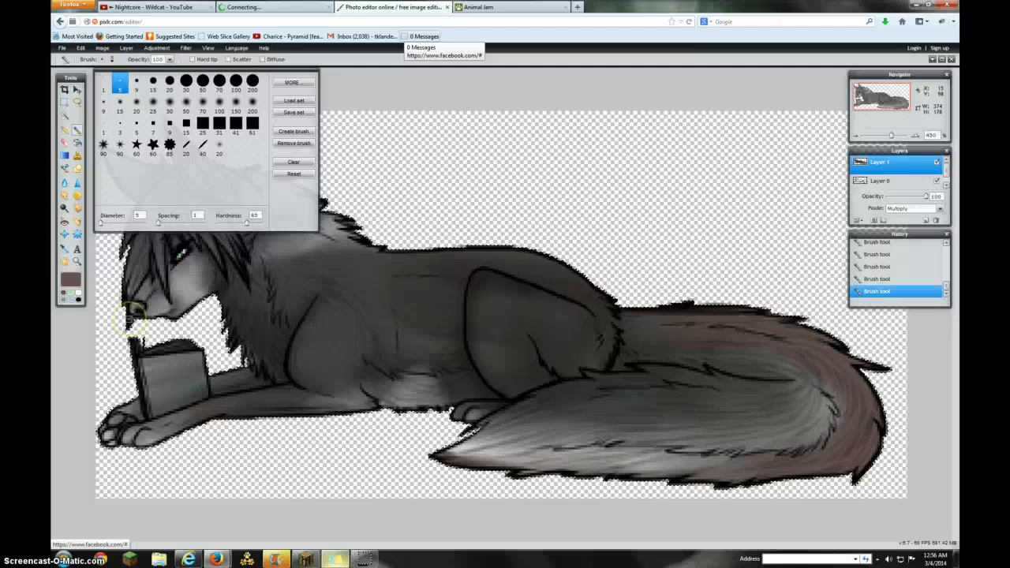
left_click(134, 312)
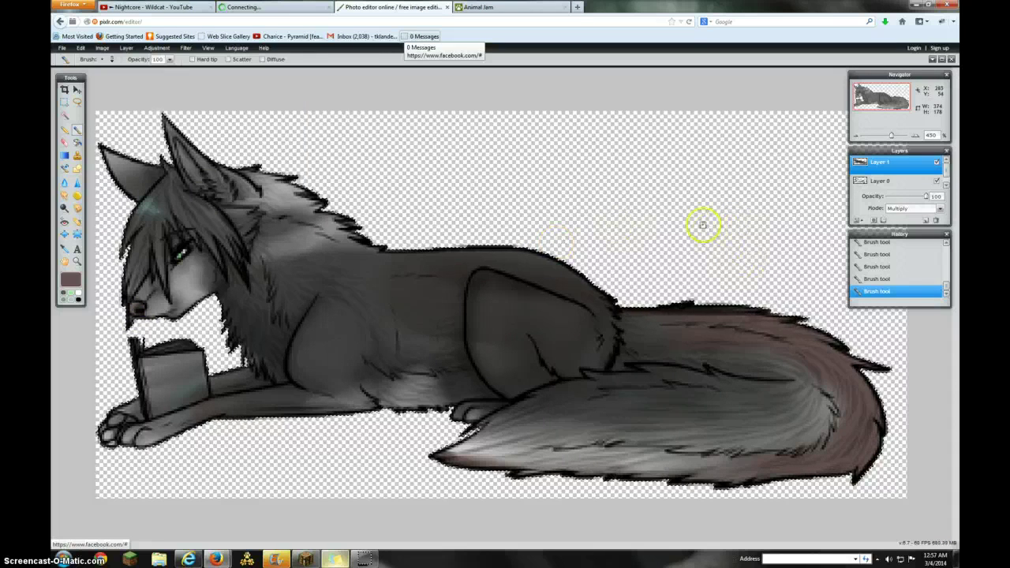
Step: Paint grayish brown marks in the wolf's ears with the Brush tool and smudge them into the gray fur
scroll(503, 182, "down", 1)
scroll(503, 183, "down", 3)
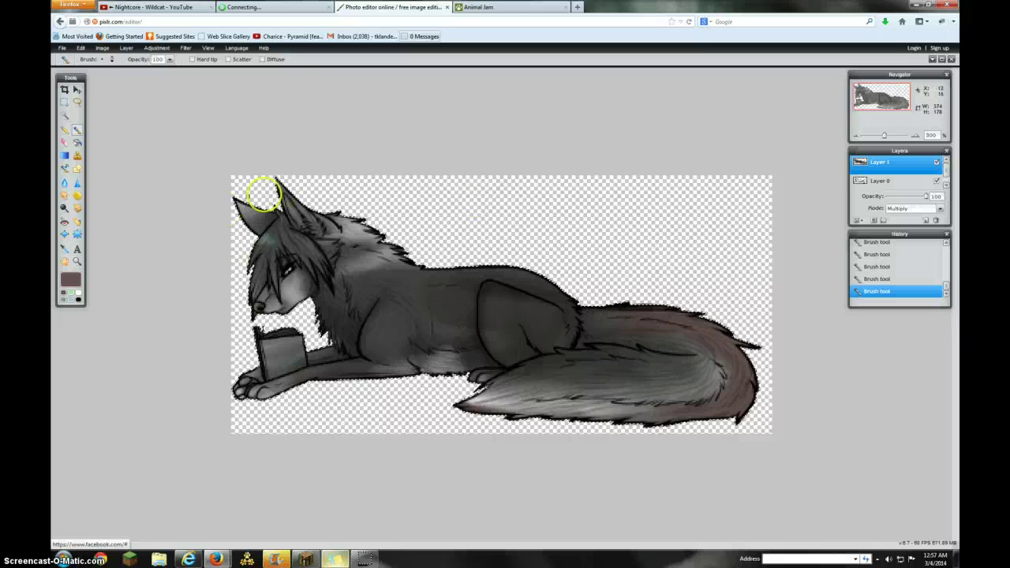
mouse_move(237, 218)
left_mouse_down()
mouse_move(255, 196)
mouse_move(271, 218)
mouse_move(246, 238)
mouse_move(326, 198)
left_mouse_up()
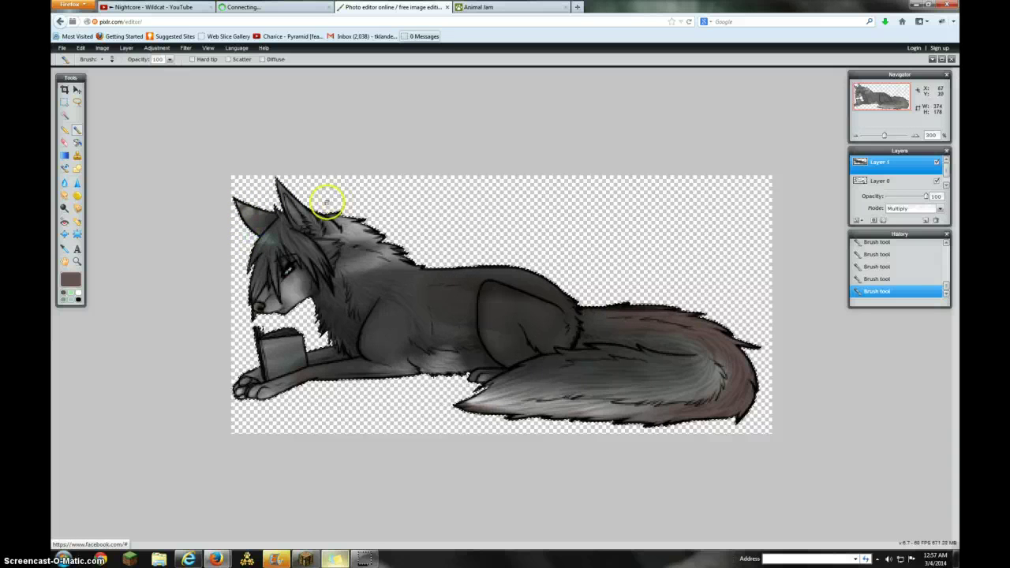
left_click_drag(266, 221, 285, 210)
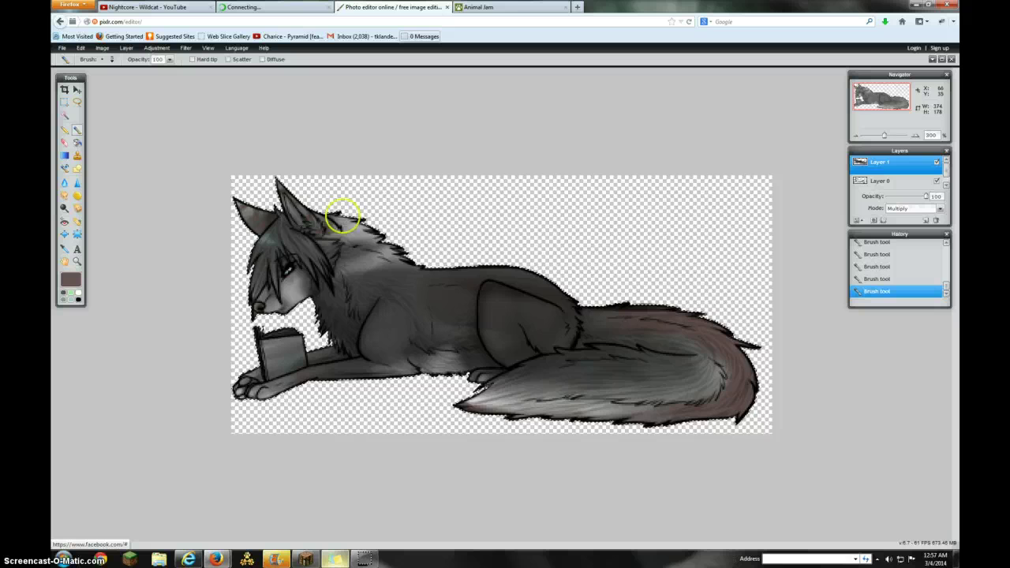
left_click(64, 194)
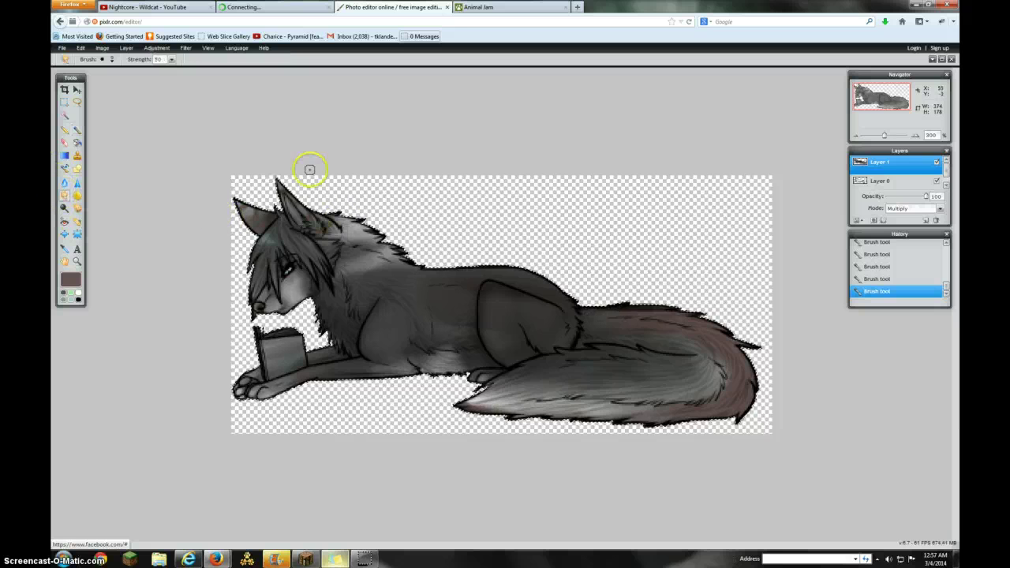
mouse_move(241, 206)
left_mouse_down()
mouse_move(243, 225)
mouse_move(270, 214)
left_mouse_up()
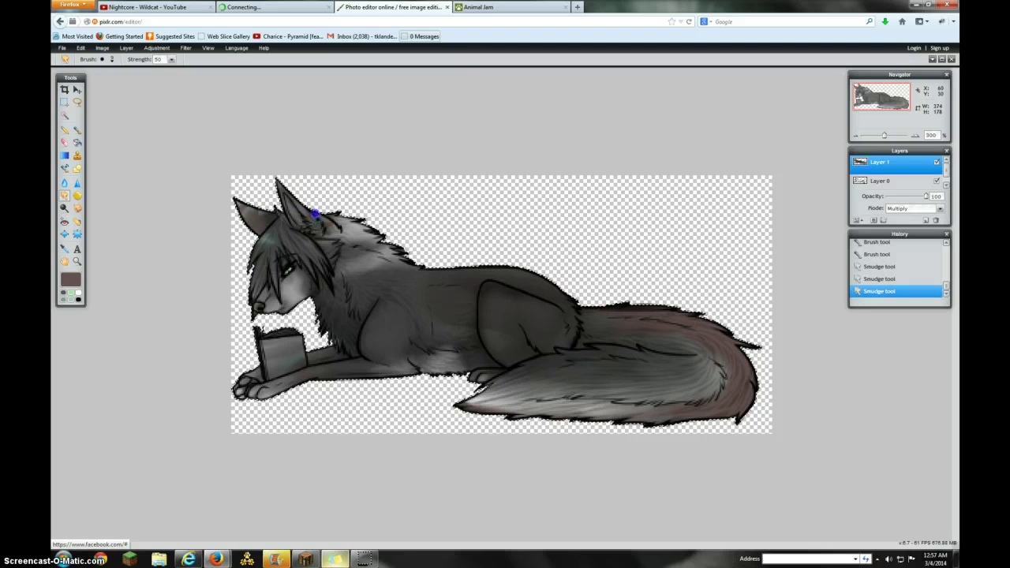
mouse_move(305, 211)
left_mouse_down()
mouse_move(250, 219)
mouse_move(233, 202)
left_mouse_up()
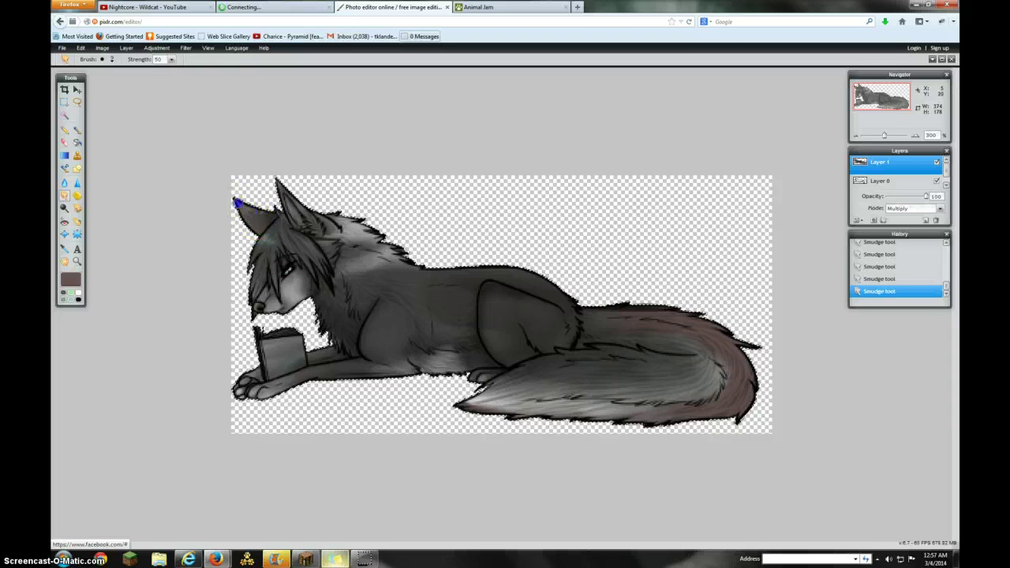
left_click(246, 211)
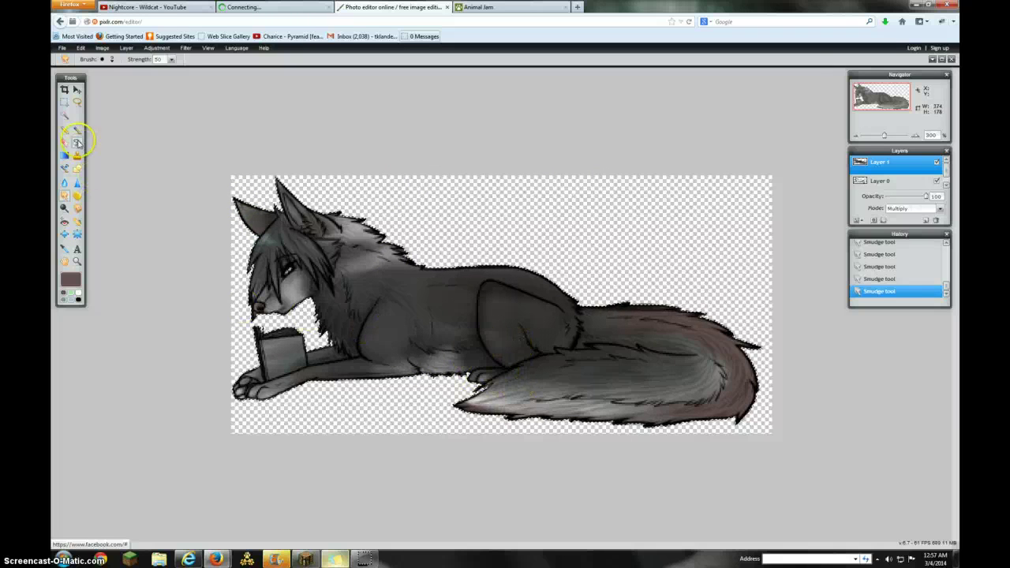
Step: With the Brush tool active, browse the Artistic brush sets in the brush browser, including Charcoal, Cracks, Splatter, Smudge and Dirt
left_click(75, 131)
left_click(100, 59)
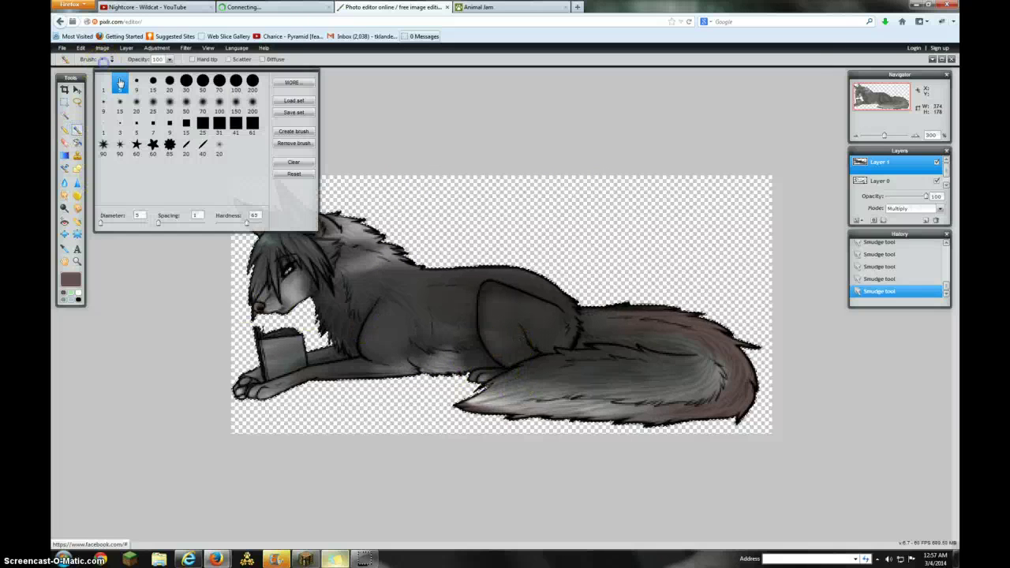
left_click(284, 82)
left_click(417, 198)
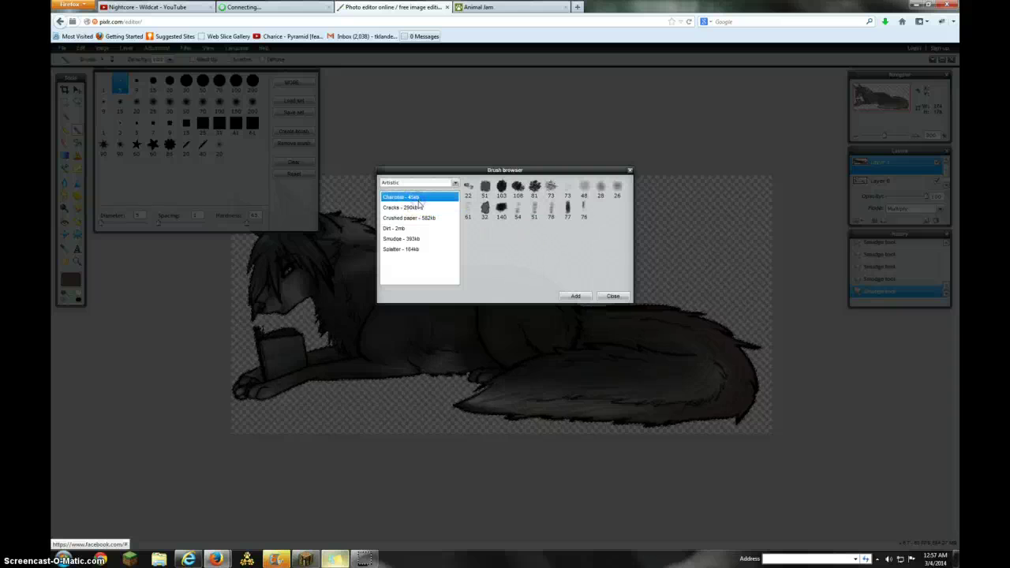
left_click(419, 207)
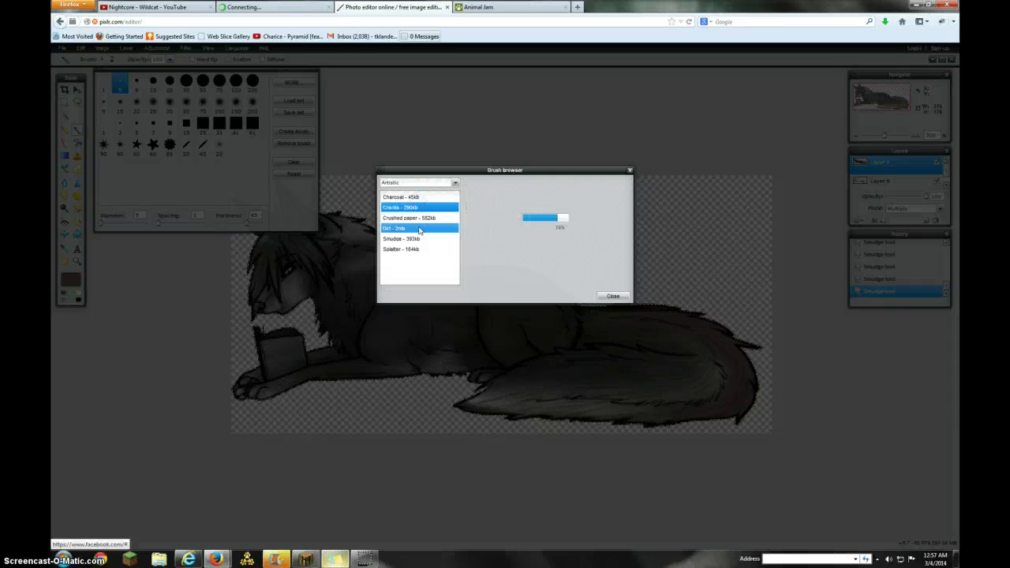
left_click(418, 251)
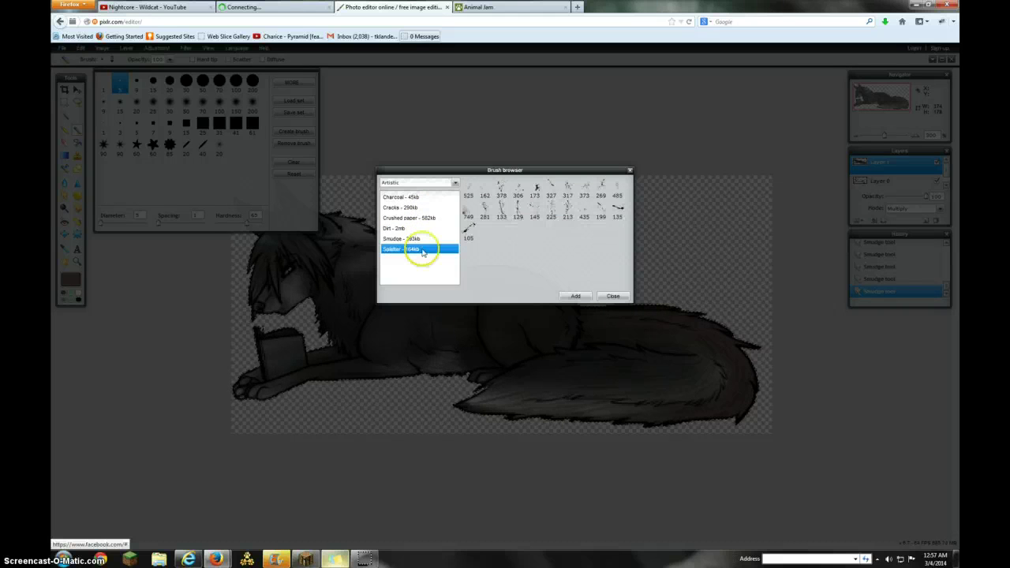
left_click(418, 239)
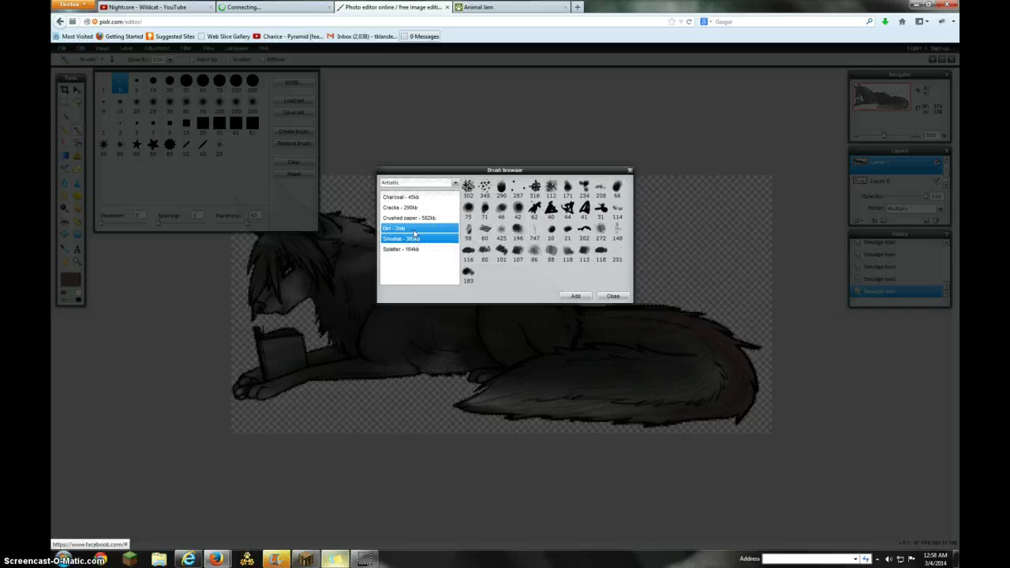
left_click(414, 229)
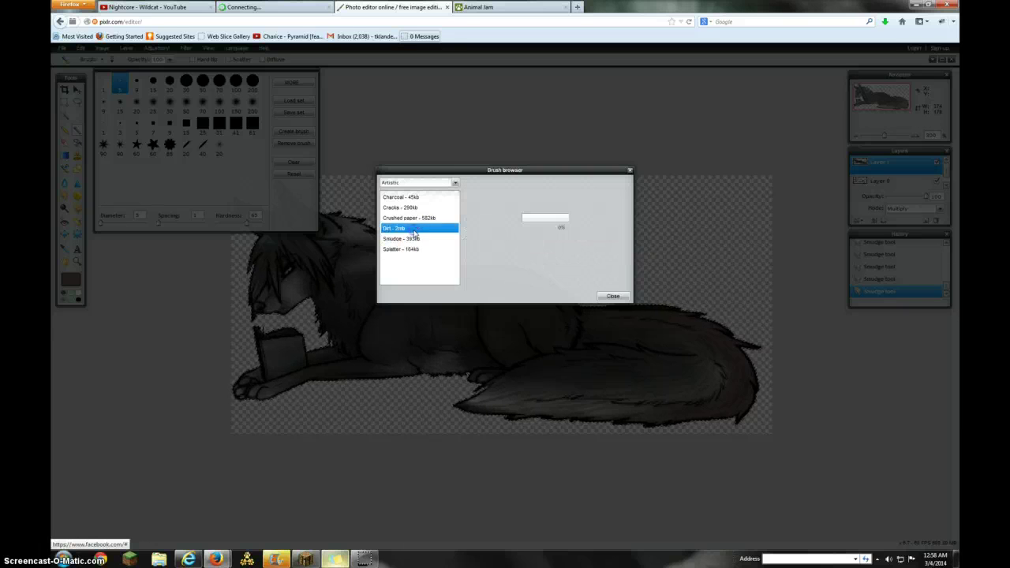
Step: Switch the brush browser to the Shapes category and add its first brush set to the brush palette
left_click(455, 182)
left_click(436, 202)
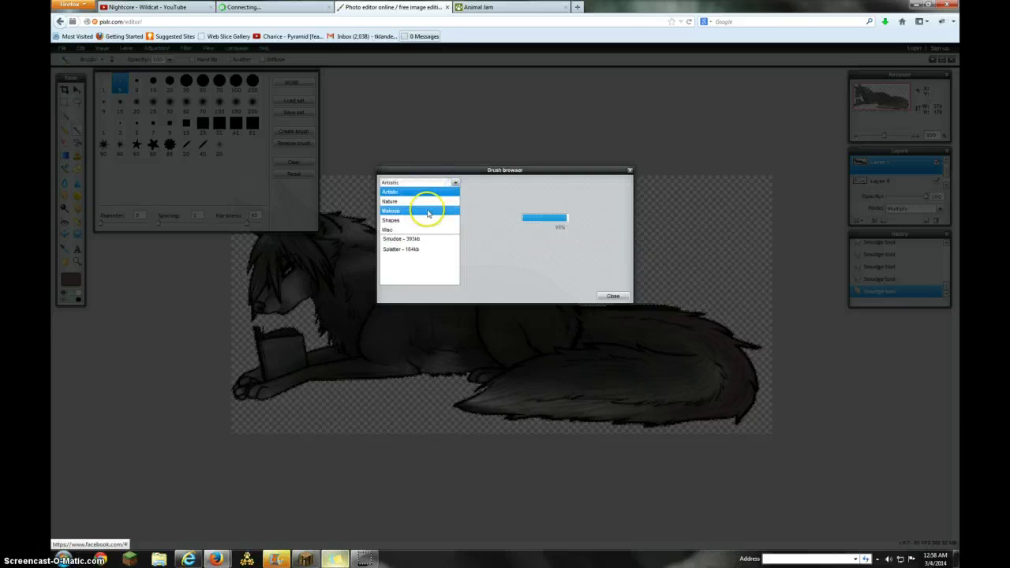
left_click(425, 212)
left_click(424, 219)
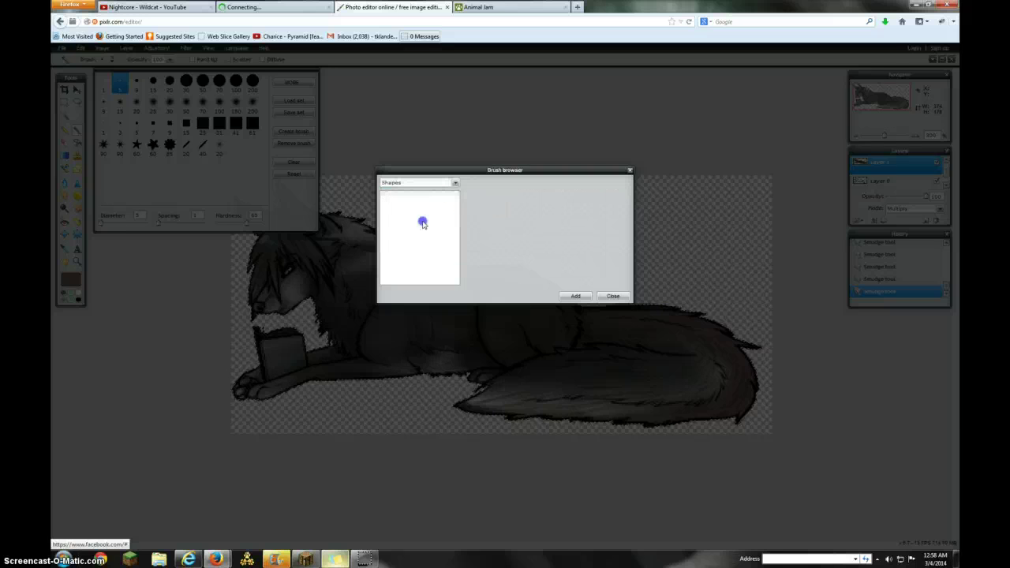
left_click(418, 197)
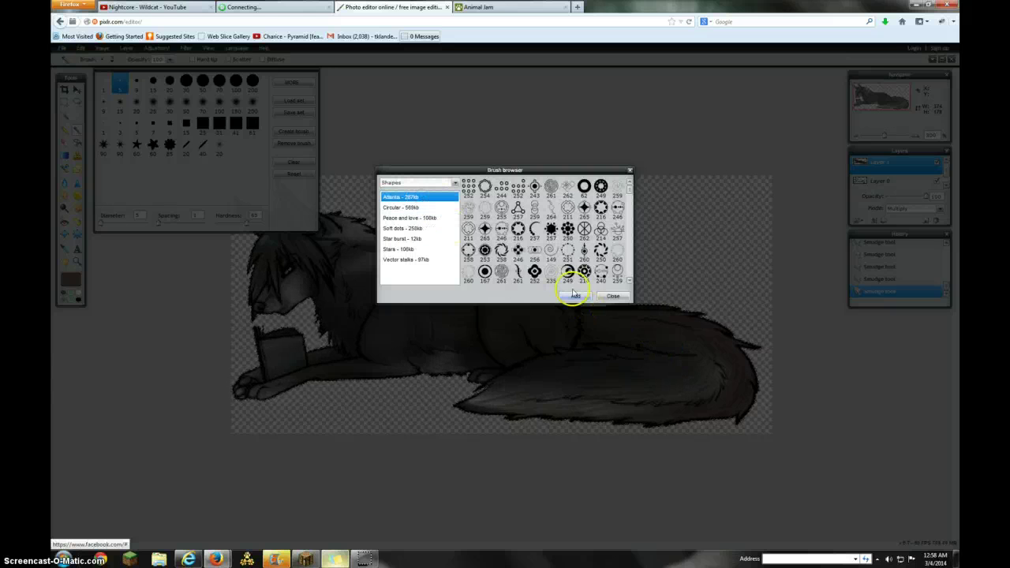
left_click(572, 293)
Step: Choose the size 254 ring brush, reduce its diameter to 11 and stamp it on the book cover
left_click(252, 145)
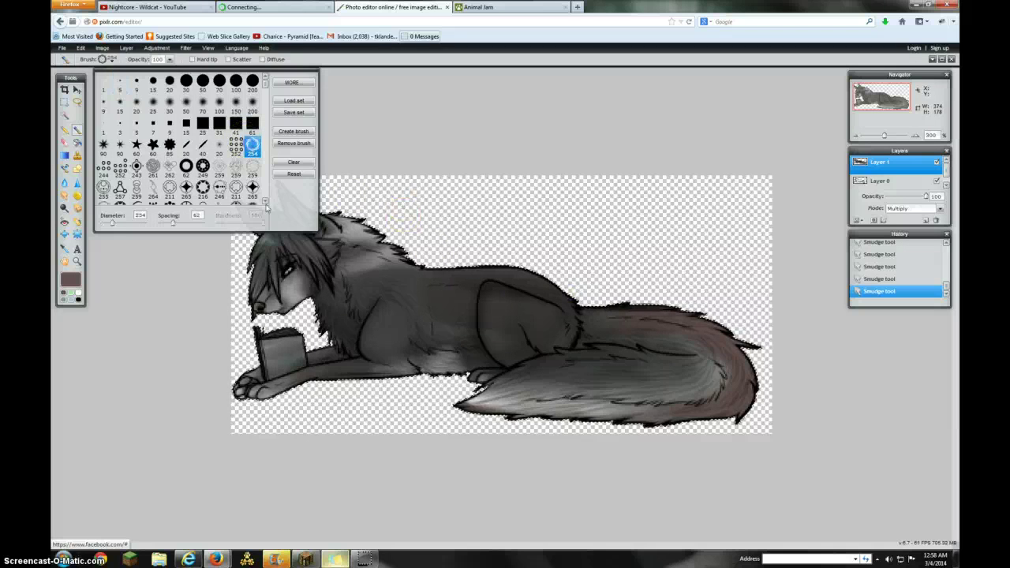
left_click_drag(112, 224, 102, 228)
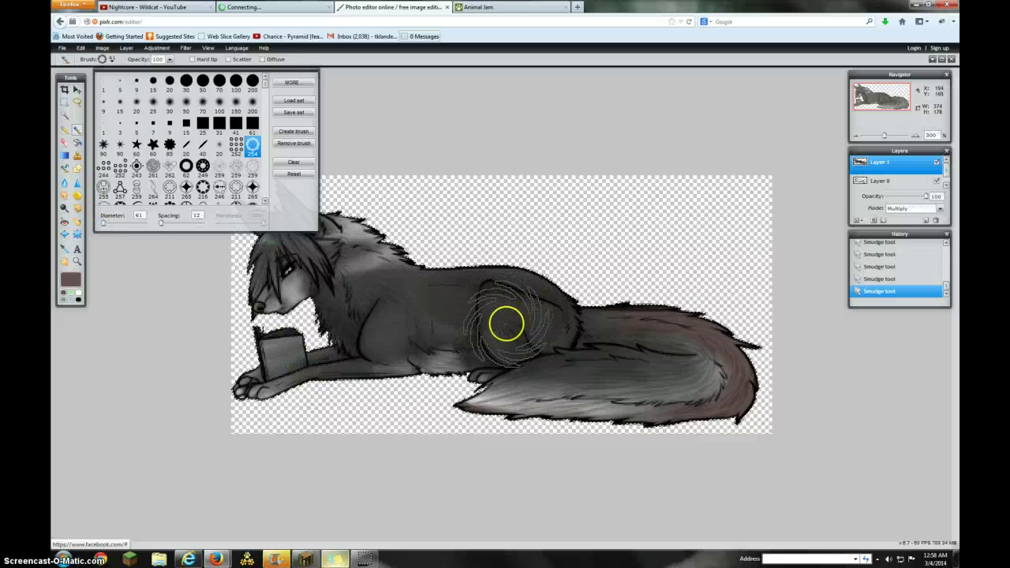
left_click_drag(104, 223, 100, 224)
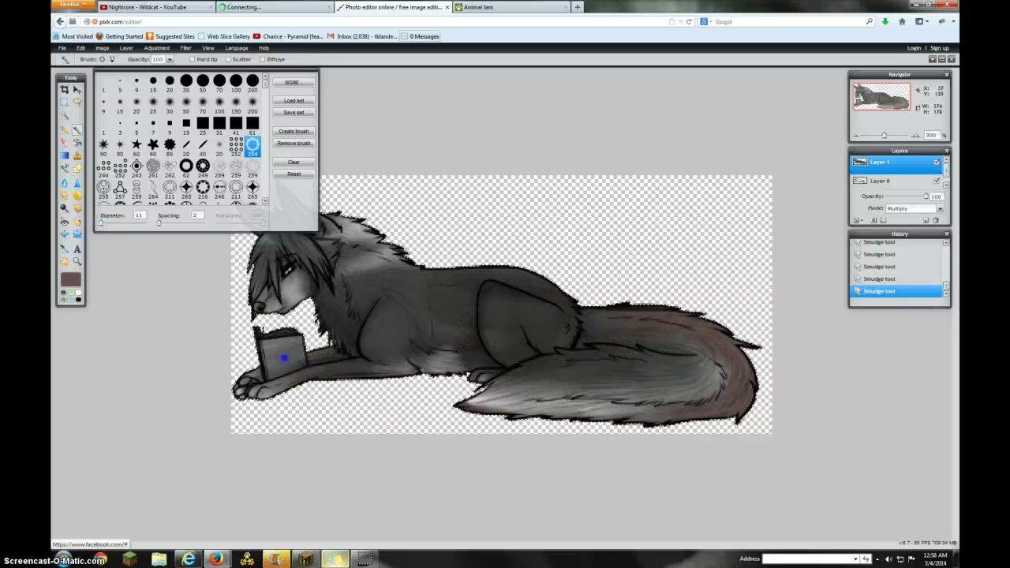
left_click(510, 384)
left_click(285, 355)
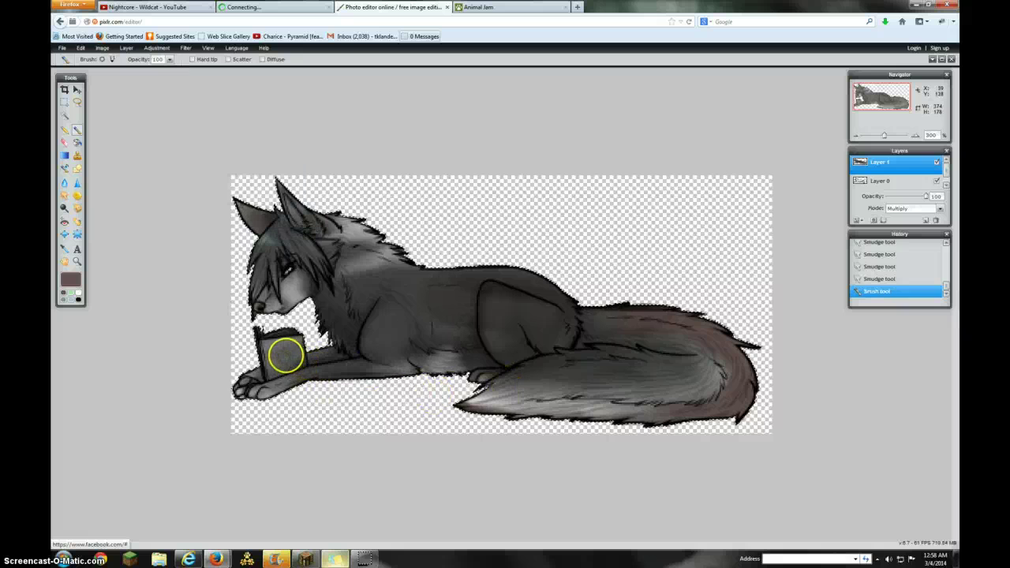
left_click(273, 355)
left_click(525, 323)
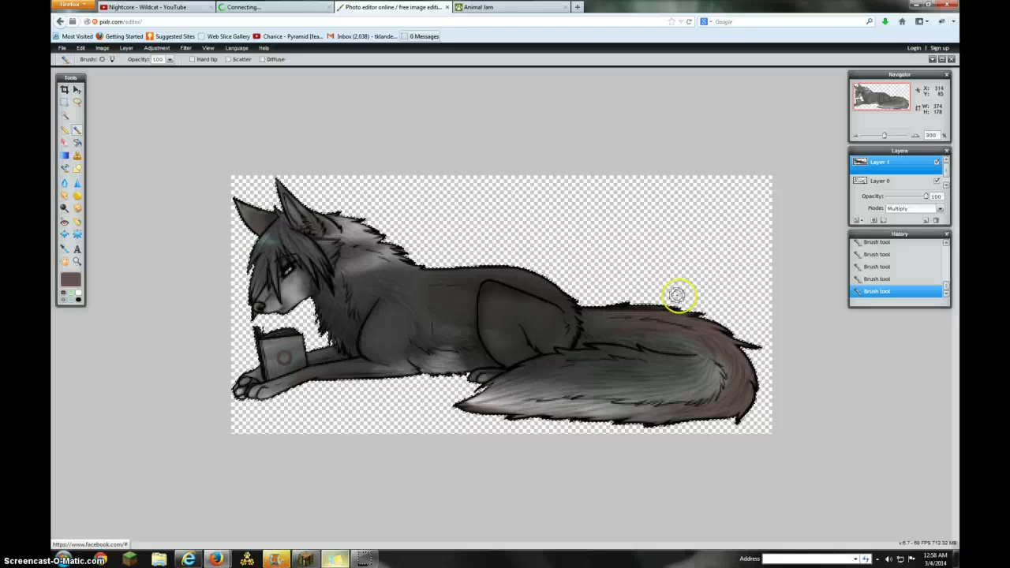
Step: Undo the ring brush marks made on the drawing
key("ctrl+z")
key("ctrl+z")
key("ctrl+z")
key("ctrl+z")
key("ctrl+z")
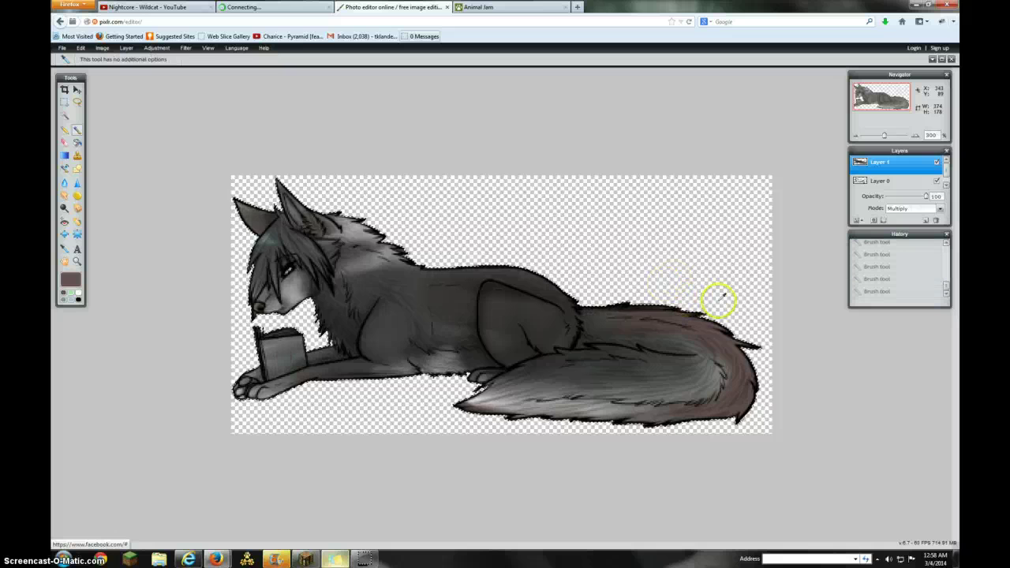
Step: Paint the book cover white using the Brush tool with the size 5 round brush
key("b")
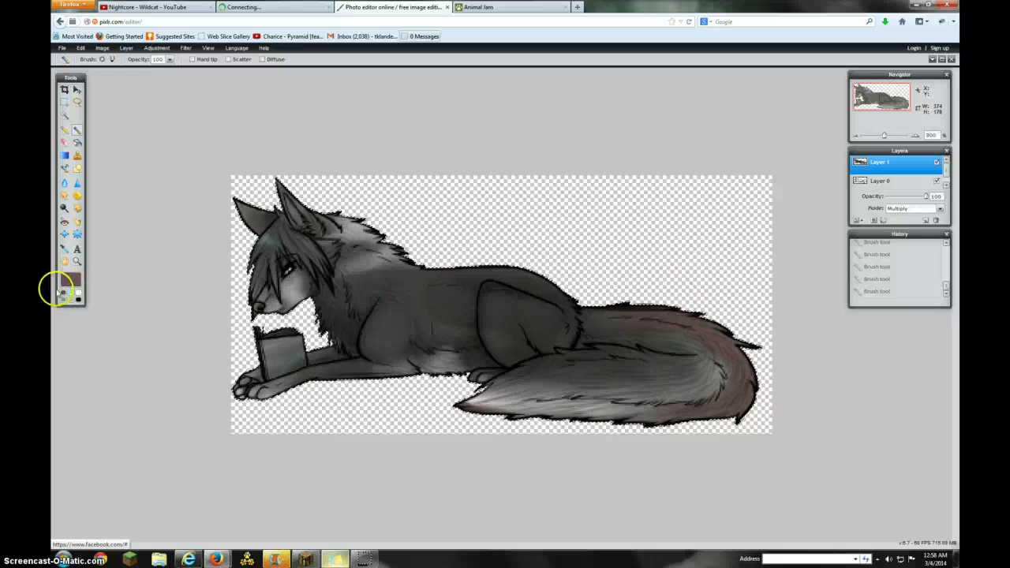
left_click(62, 293)
left_click(112, 60)
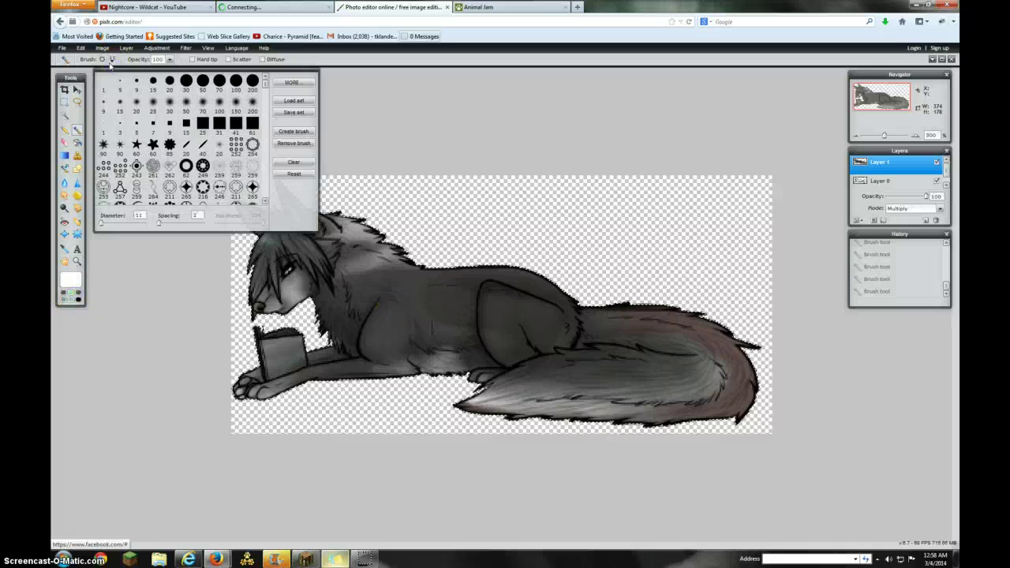
left_click(120, 83)
left_click(266, 341)
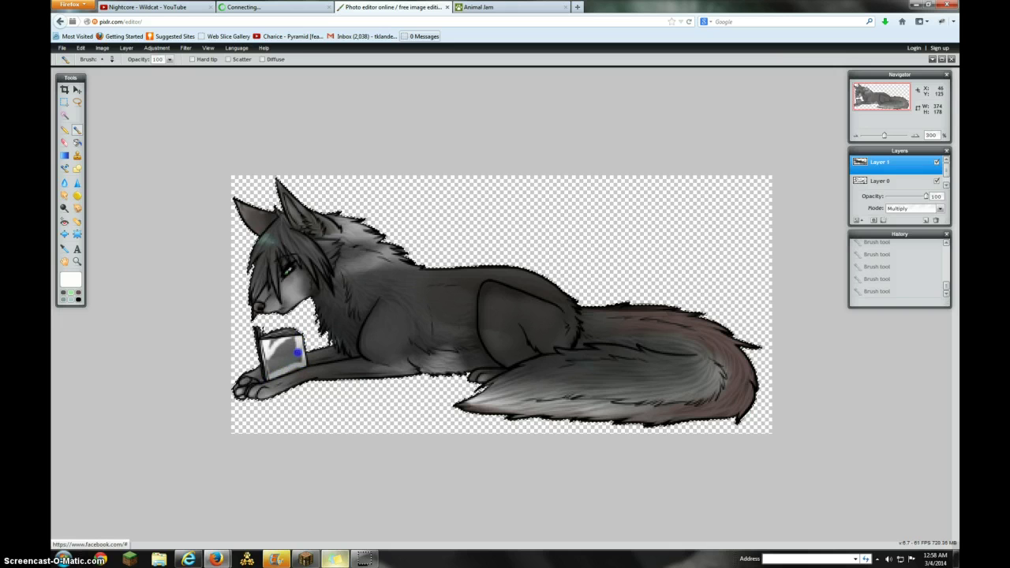
left_click_drag(281, 372, 278, 336)
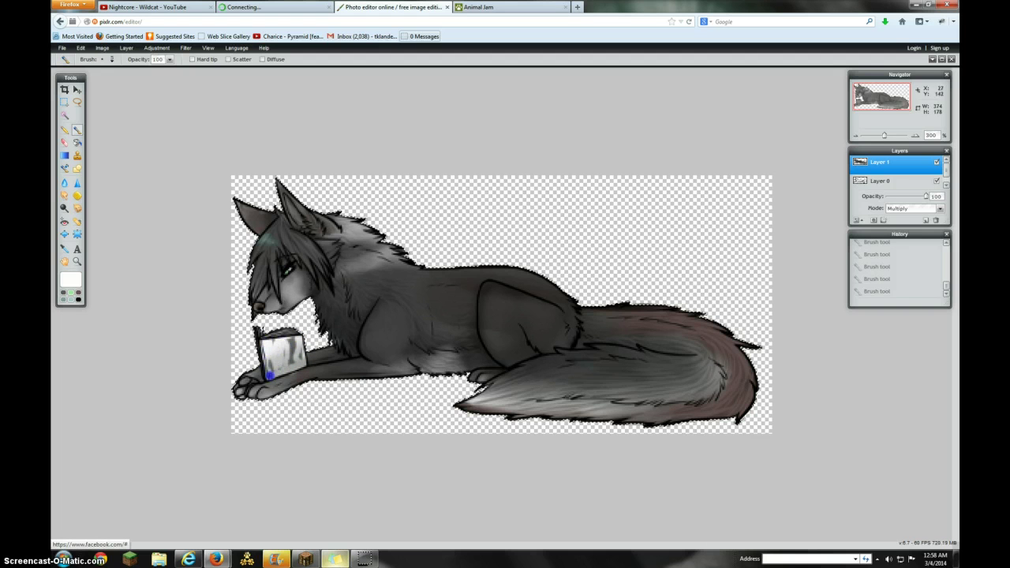
mouse_move(272, 371)
left_mouse_down()
mouse_move(289, 341)
mouse_move(284, 361)
mouse_move(272, 340)
mouse_move(302, 356)
left_mouse_up()
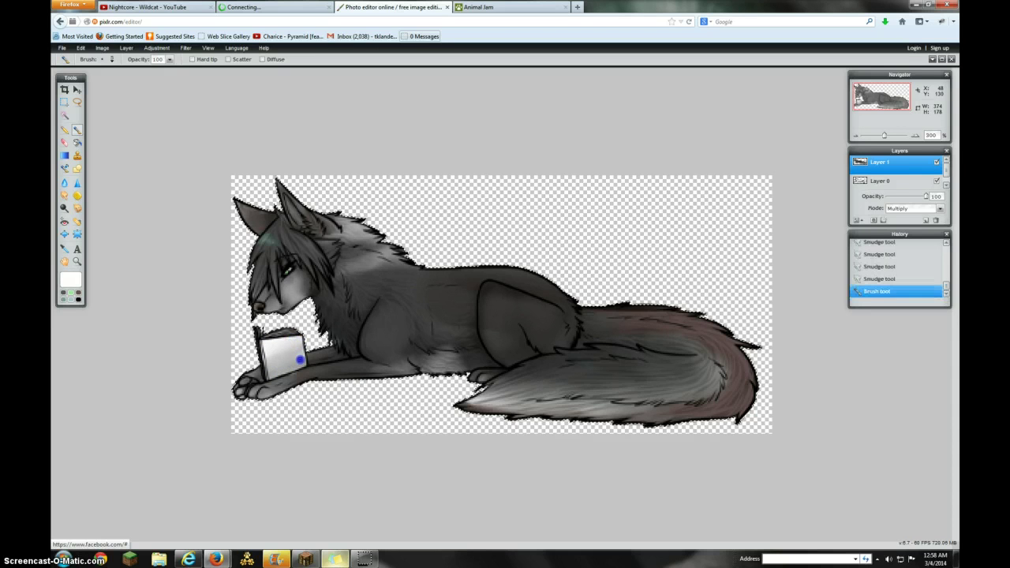
Step: Smudge the white paint on the book cover and the fur on the wolf's haunch at strength 50
left_click(64, 195)
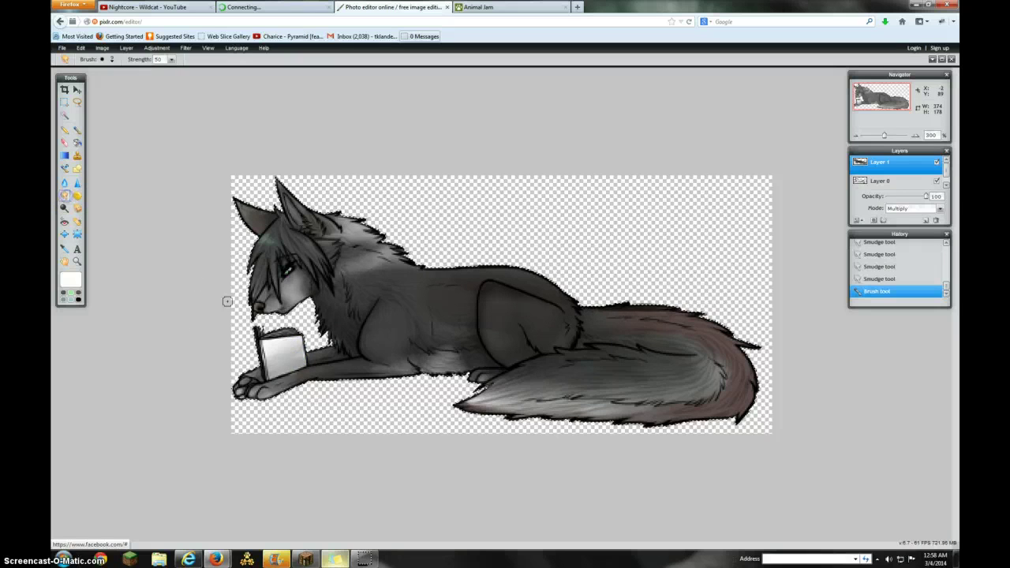
mouse_move(289, 384)
left_mouse_down()
mouse_move(400, 366)
mouse_move(293, 371)
mouse_move(300, 375)
mouse_move(343, 361)
mouse_move(295, 349)
left_mouse_up()
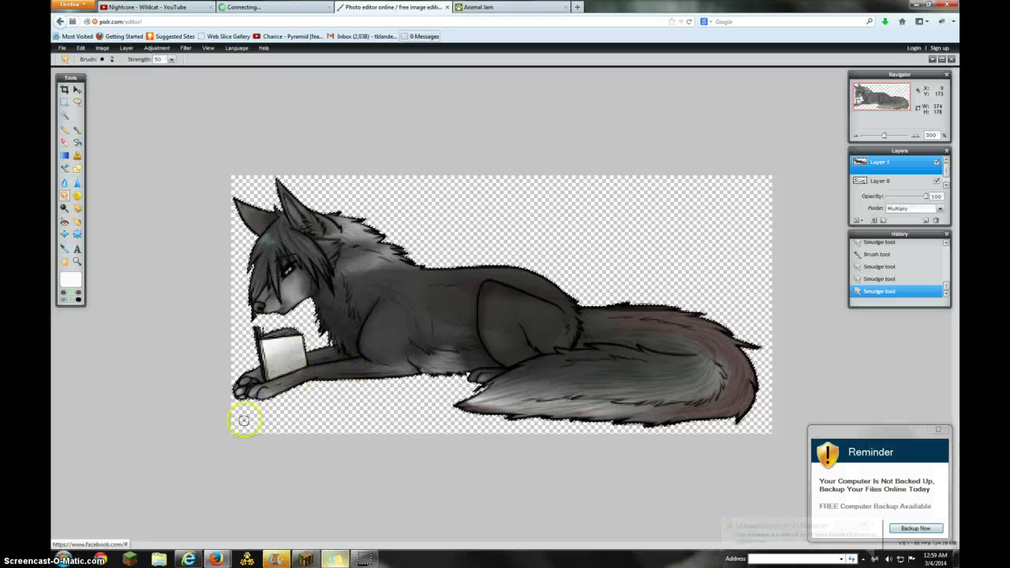
mouse_move(474, 289)
left_mouse_down()
mouse_move(496, 289)
mouse_move(463, 327)
mouse_move(497, 338)
mouse_move(509, 329)
left_mouse_up()
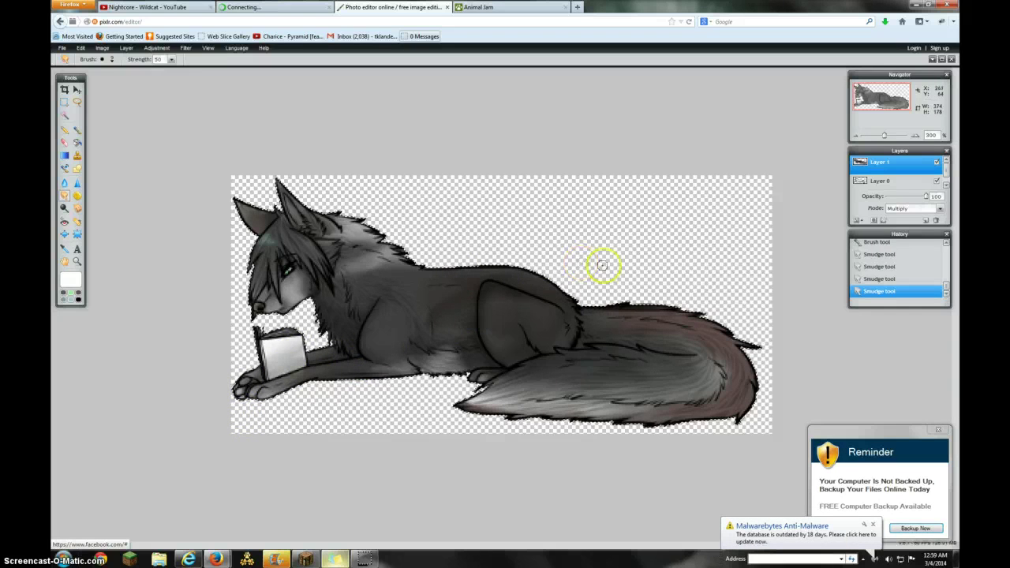